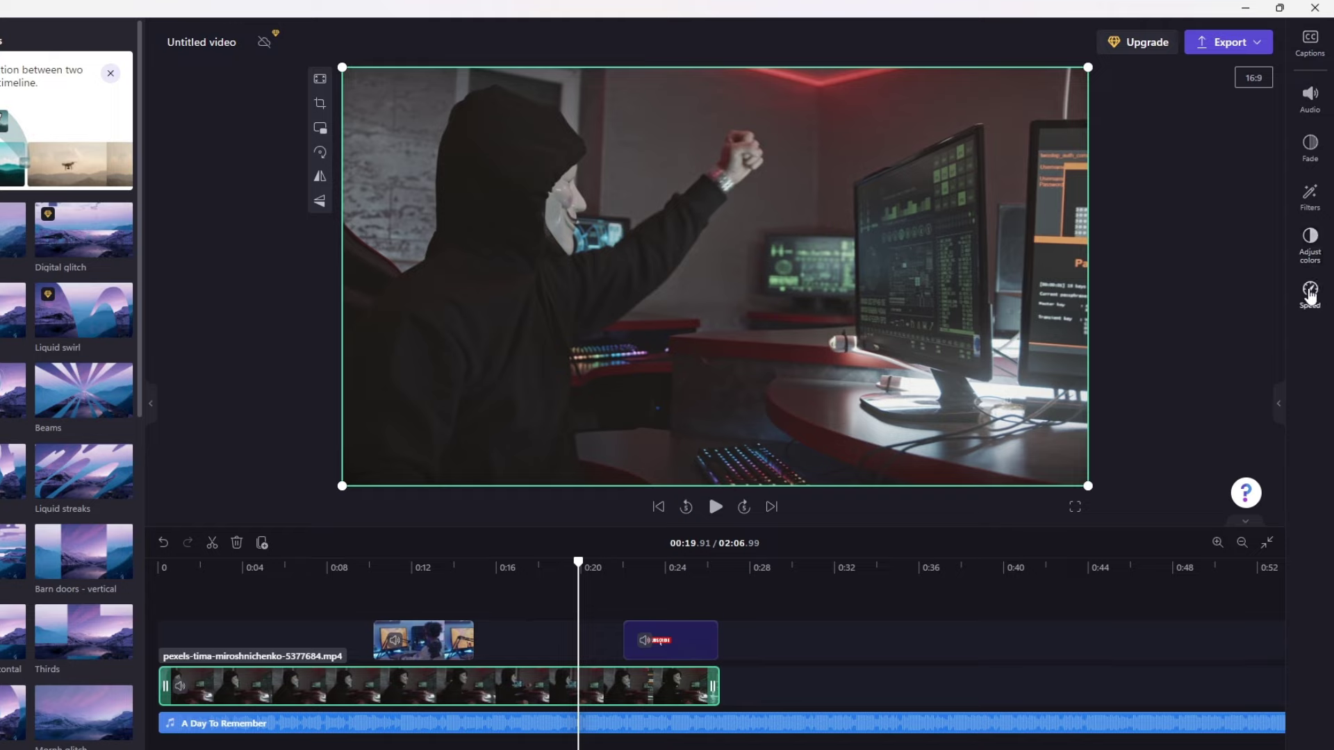
- Review the selected clip's volume, fade, filter, color adjustment and speed settings, and the video's export options
left_click(1311, 97)
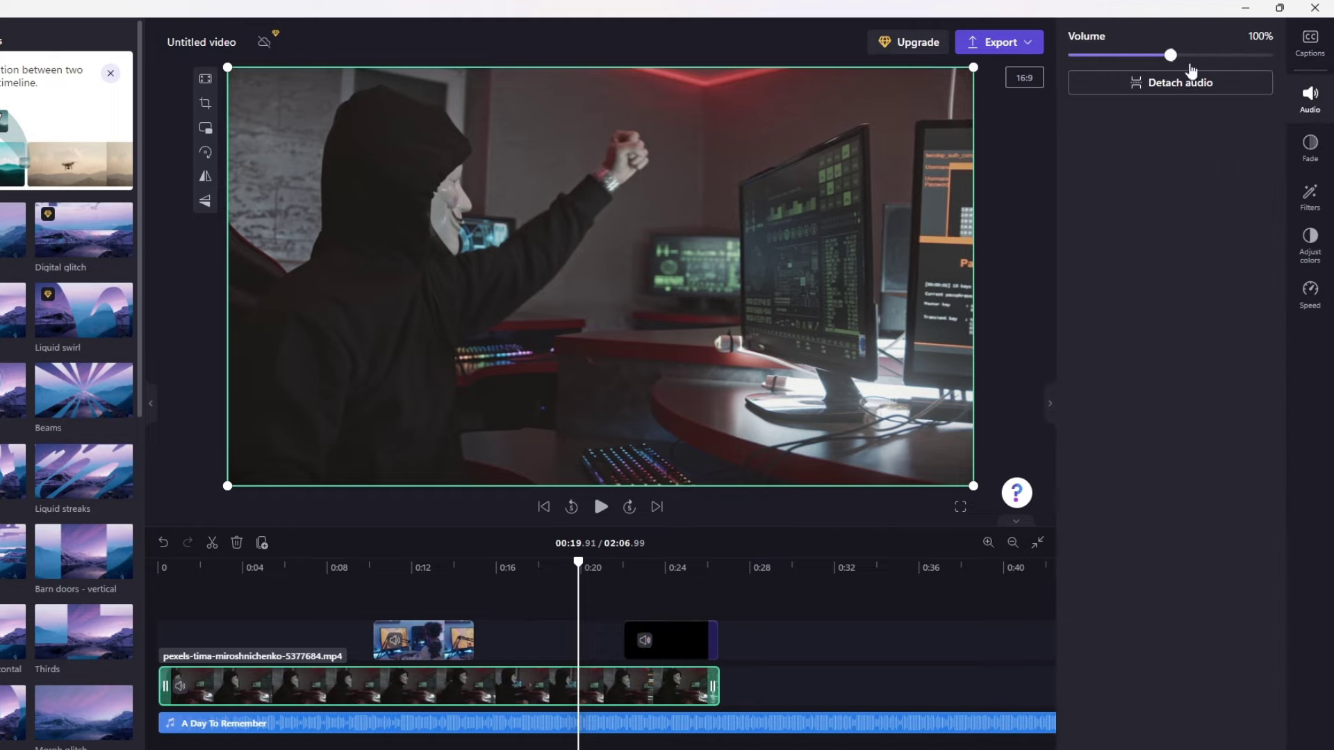
left_click(1311, 147)
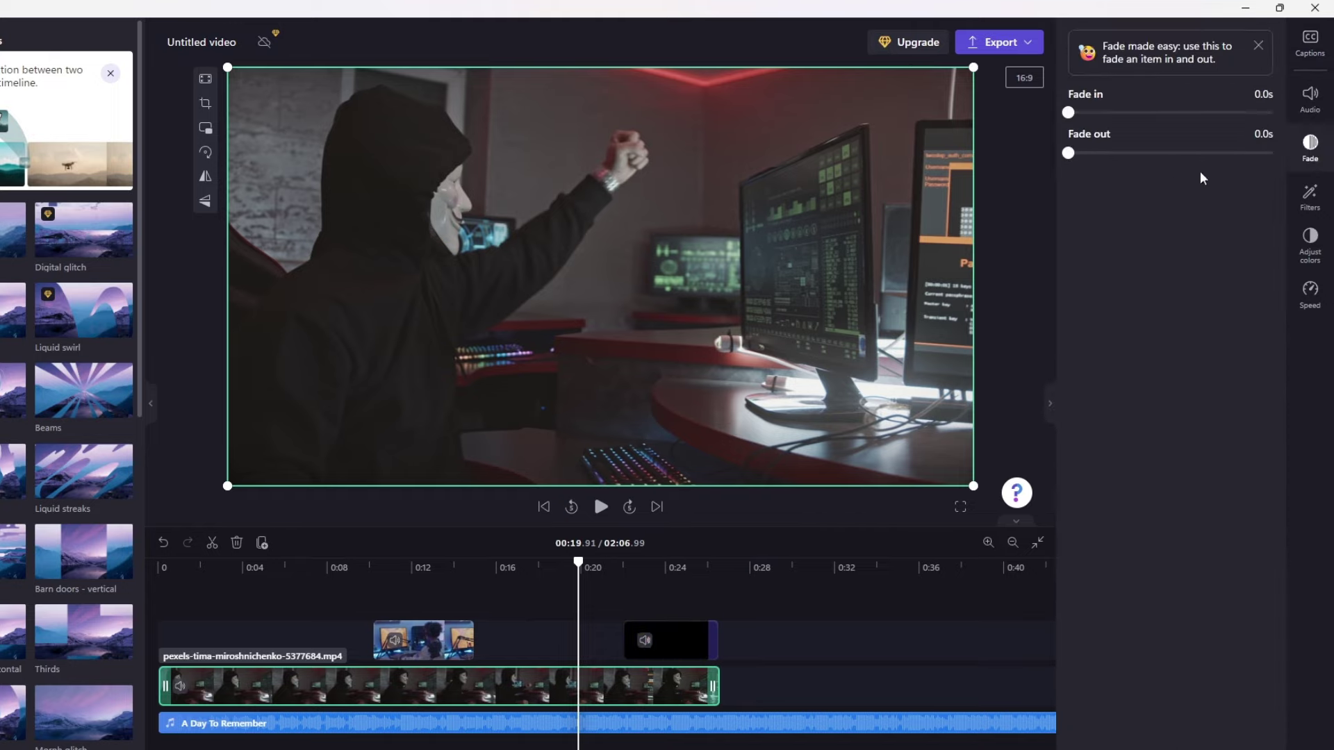
left_click(1316, 200)
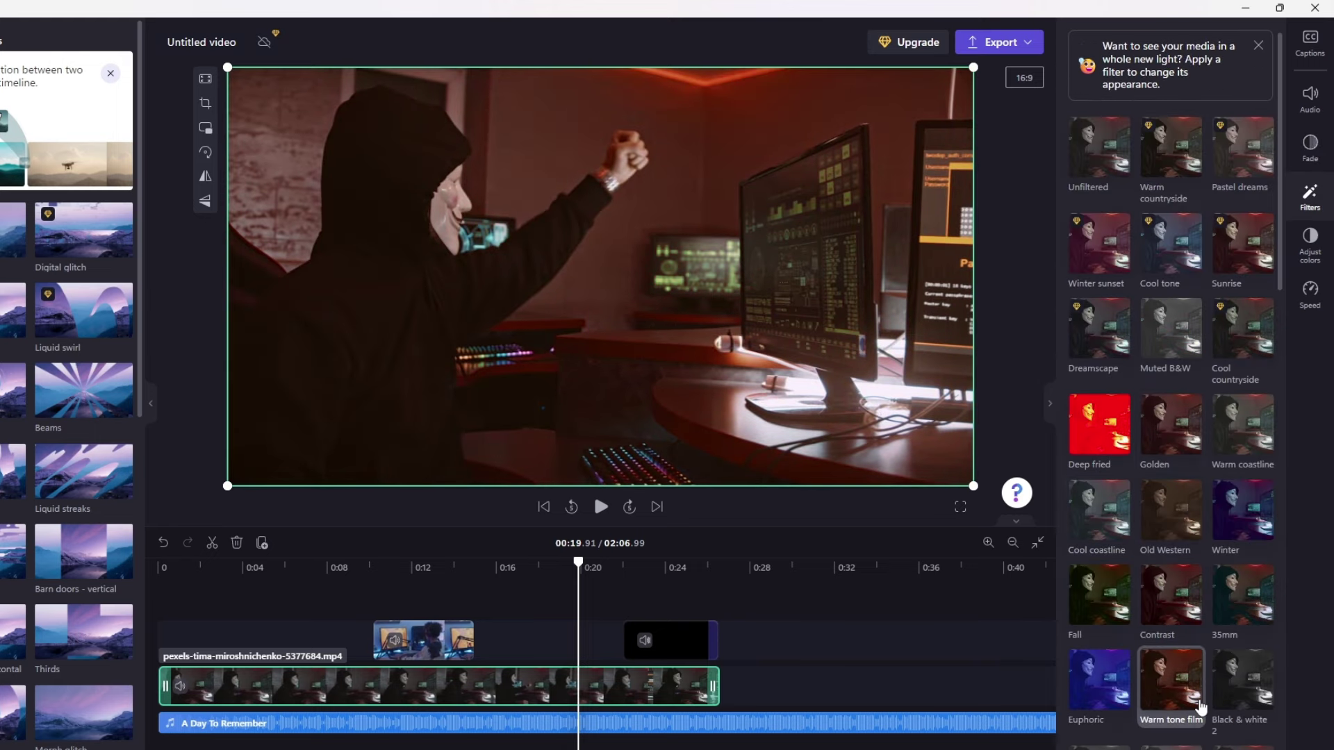
left_click(1310, 243)
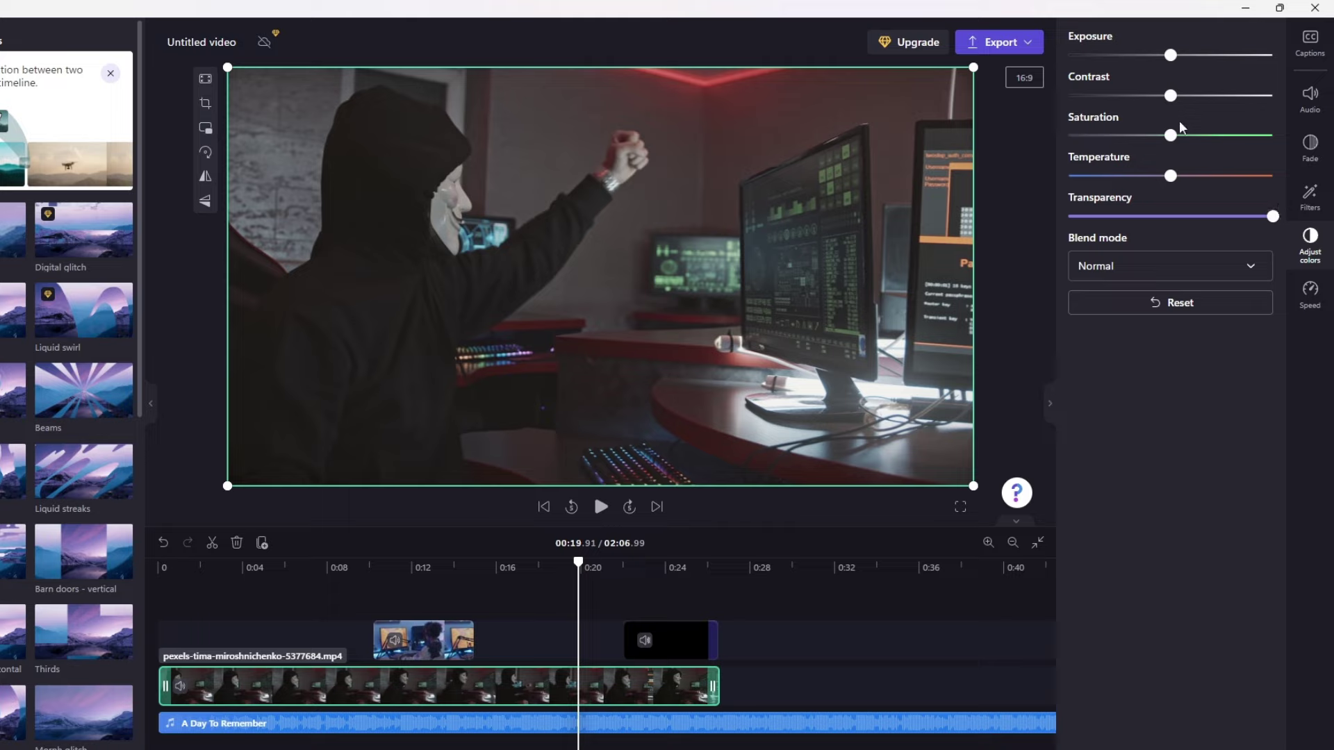
left_click(1311, 296)
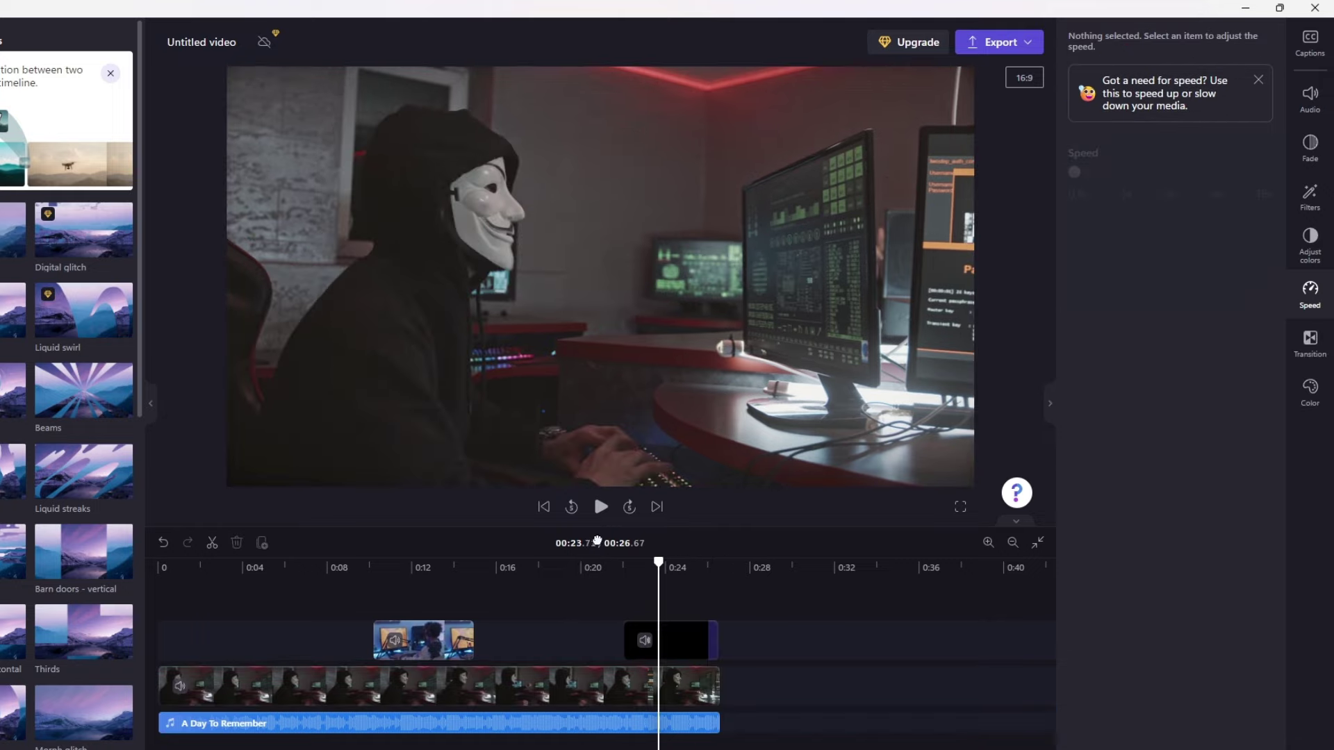
left_click(999, 42)
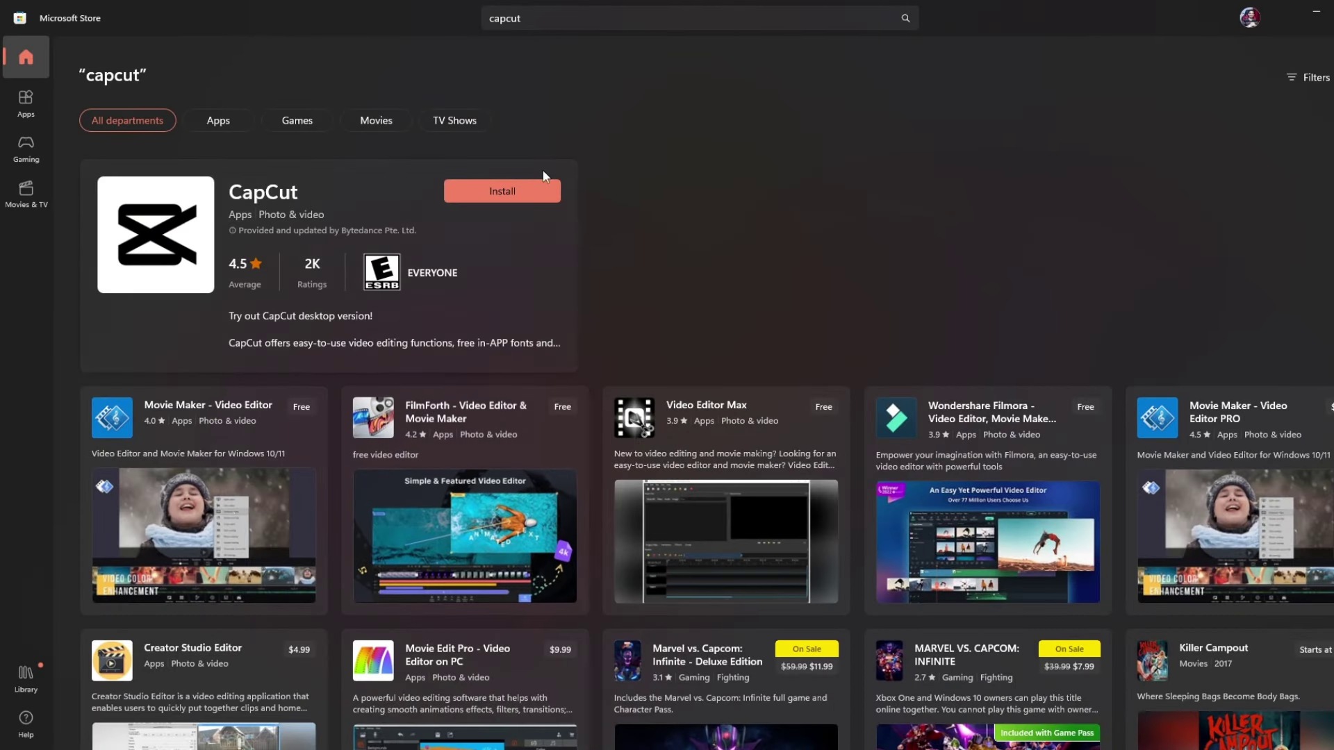
- Switch to the Microsoft Store and look over the search suggestions for "capcut"
left_click(535, 19)
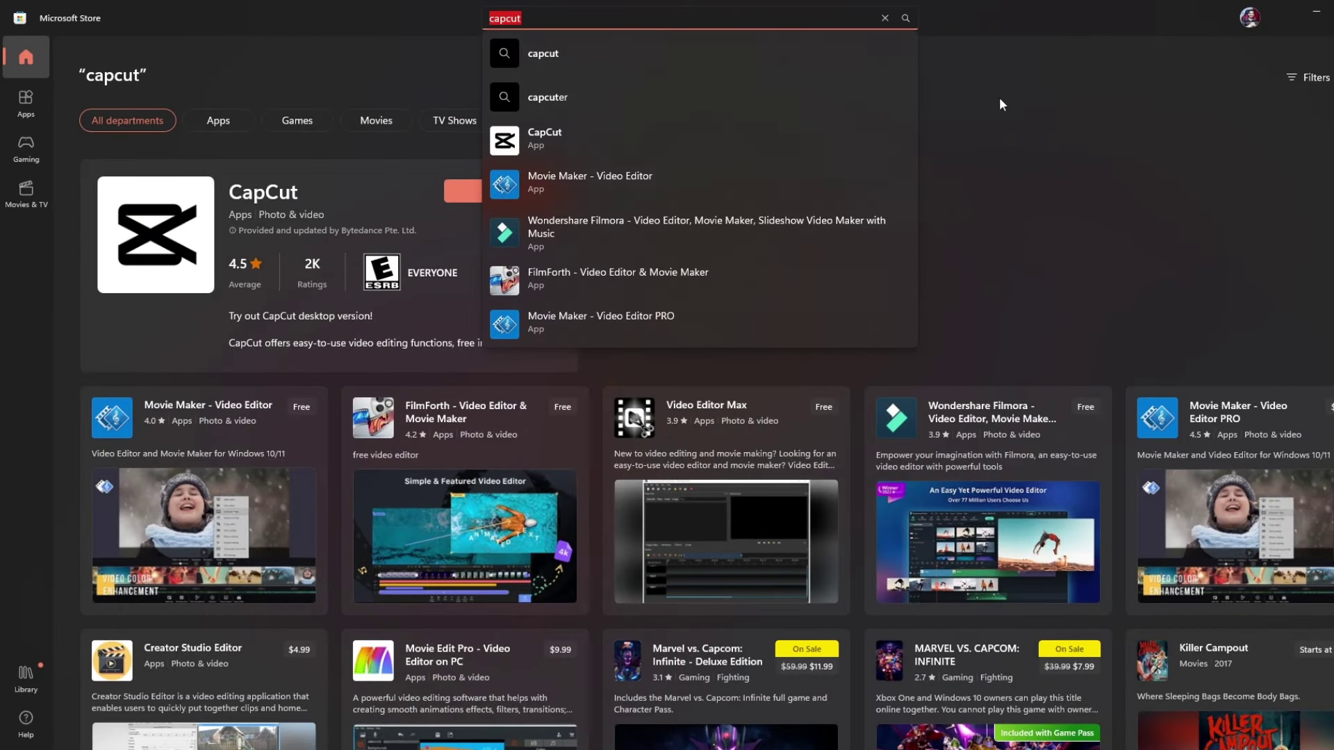
left_click(824, 171)
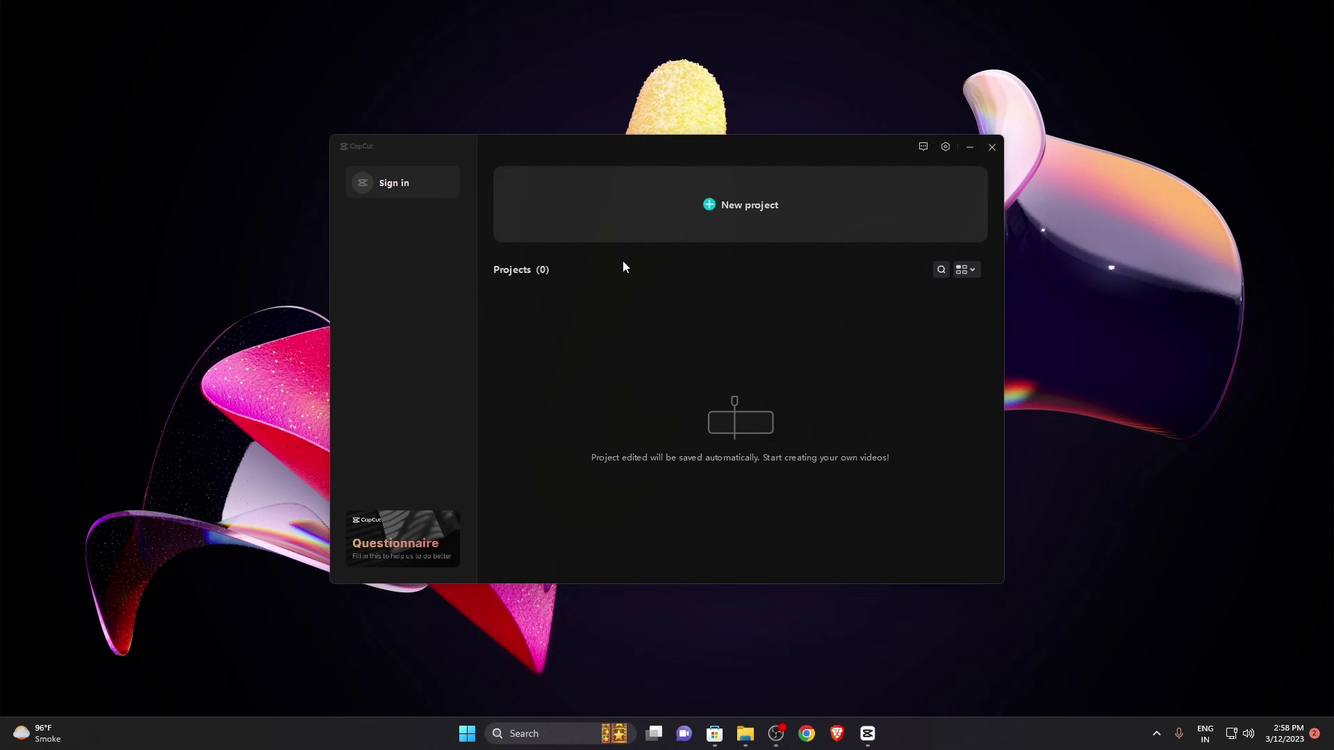
- Switch to CapCut, create a new project and import the five video clips, including Money.mp4
left_click(730, 206)
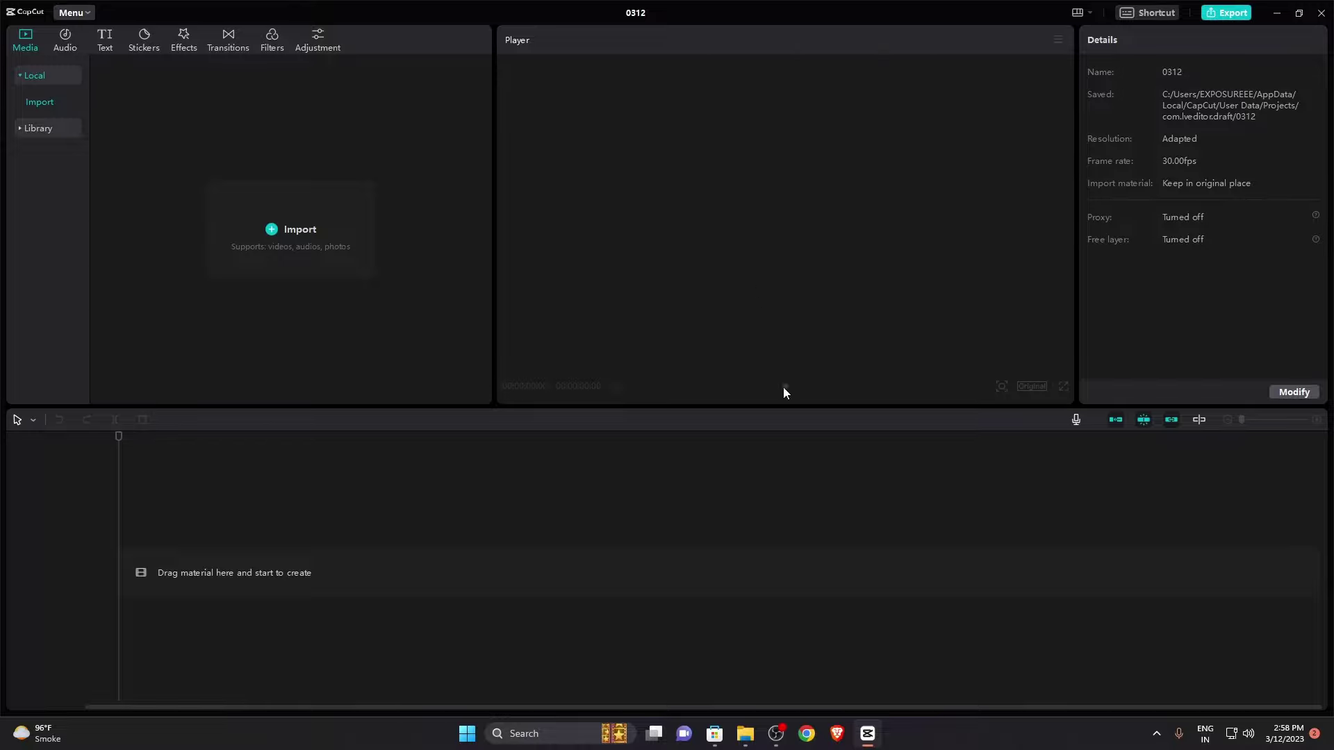
left_click(319, 261)
left_click_drag(772, 591, 399, 294)
- Place Money.mp4 on the main track and overlay the 178ace28 and hooded-figure clips above it, trimming the latter to Money.mp4's end
left_click_drag(235, 141, 125, 583)
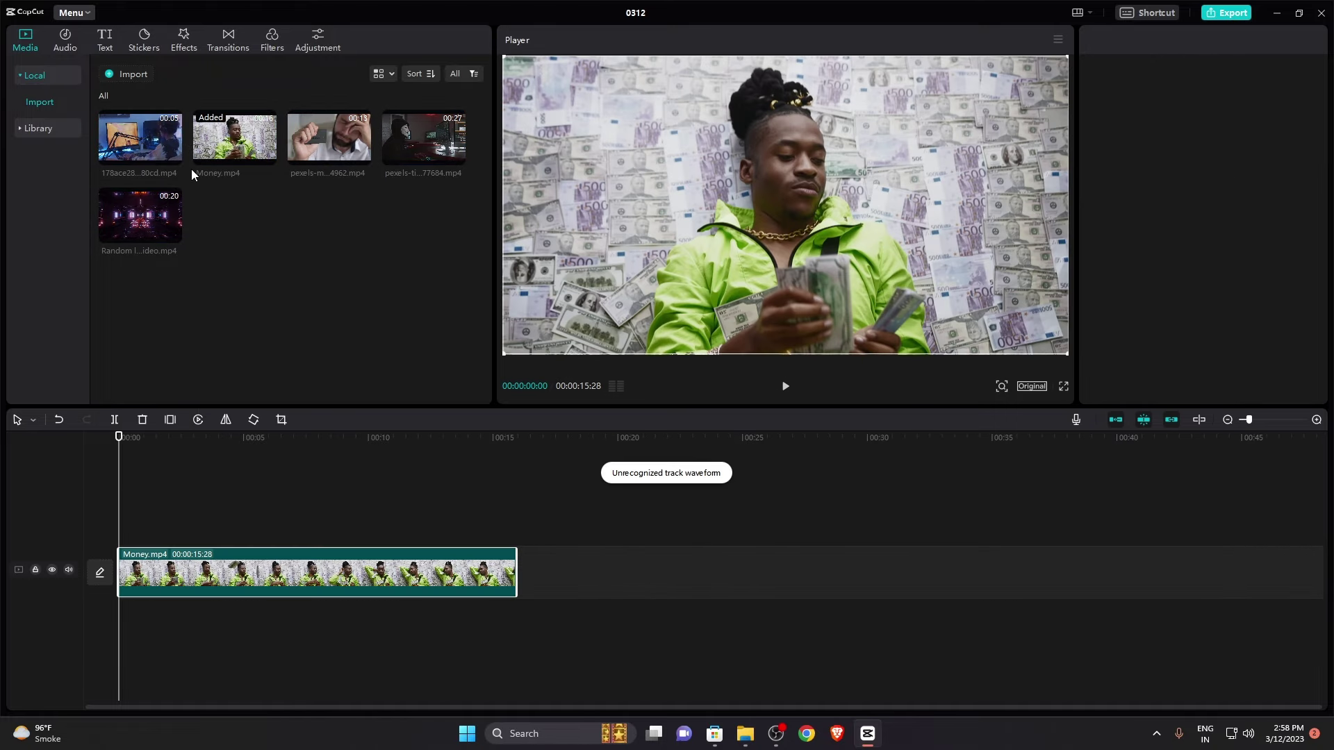
left_click_drag(142, 139, 291, 517)
left_click_drag(424, 137, 515, 533)
left_click_drag(1066, 522, 515, 522)
- Browse the available trending music tracks and the Performance sound effects in the audio library
left_click(71, 50)
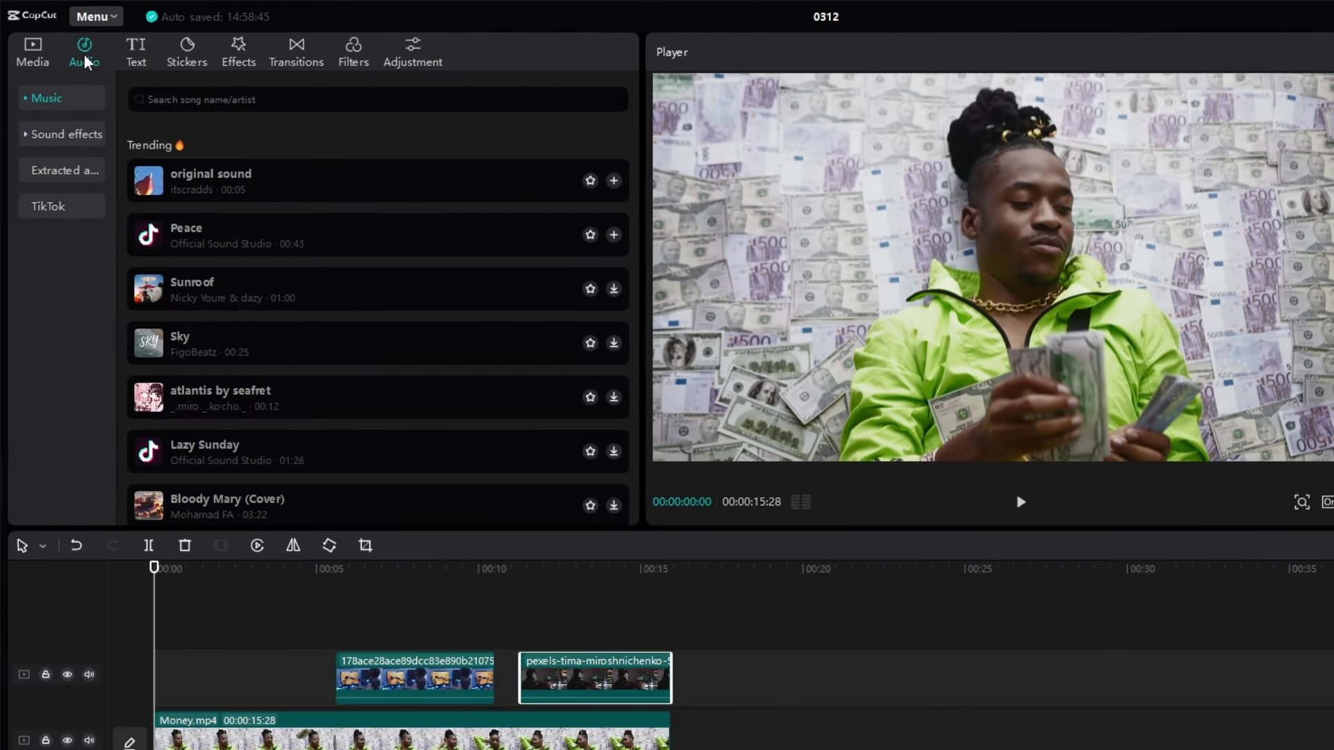
scroll(251, 252, "down", 15)
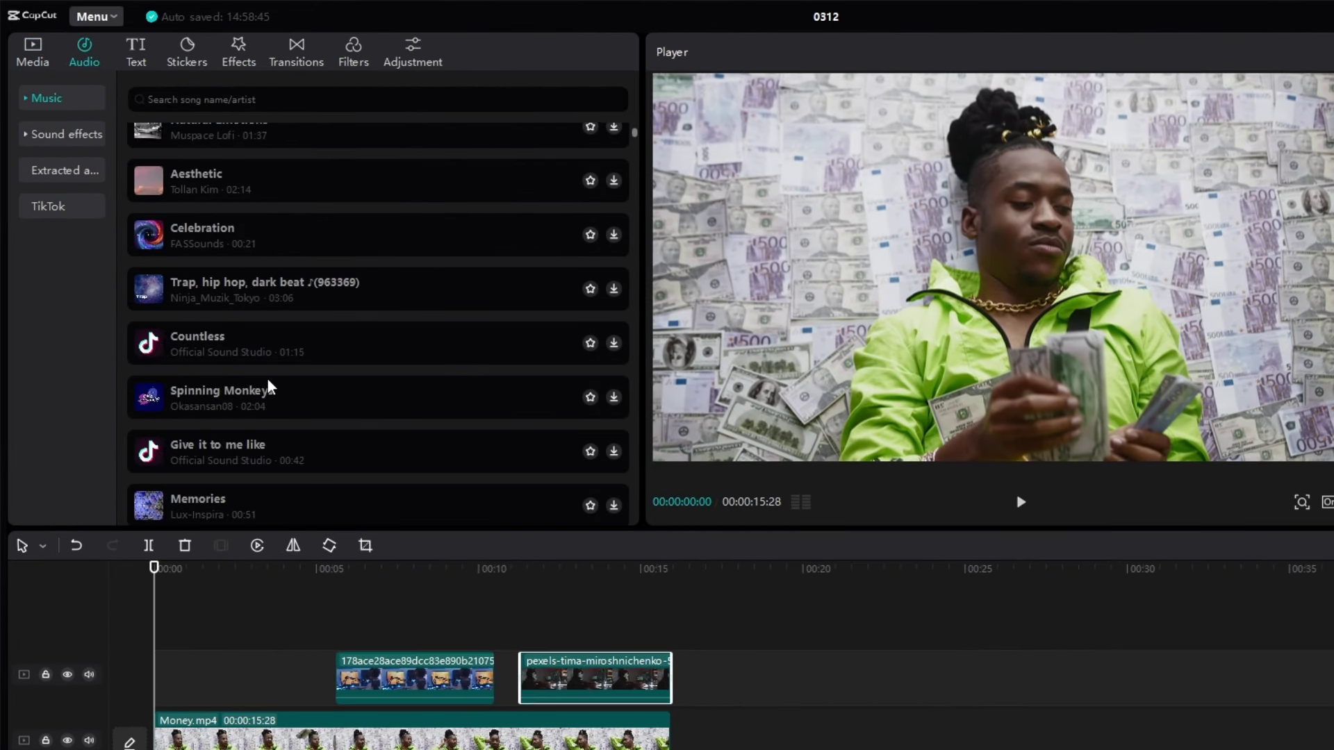
left_click(66, 134)
scroll(259, 252, "down", 8)
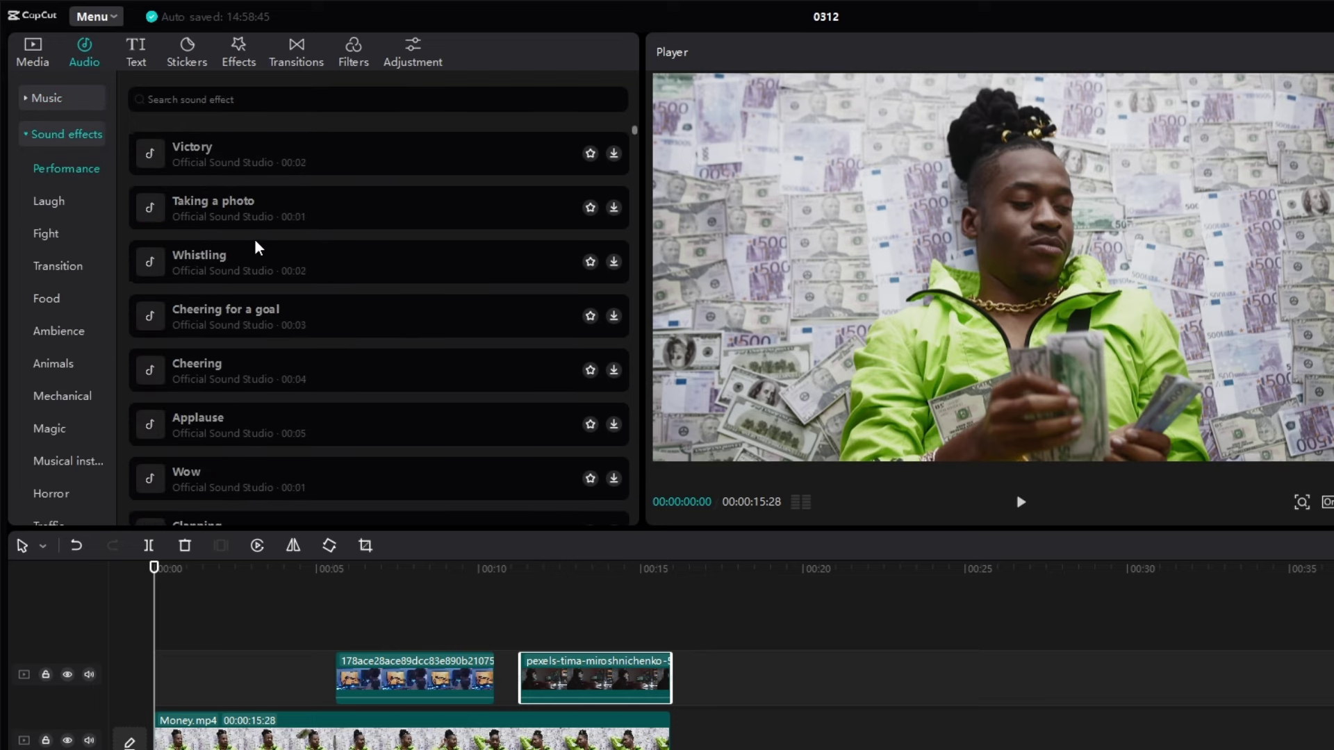
scroll(92, 229, "down", 3)
scroll(90, 241, "up", 3)
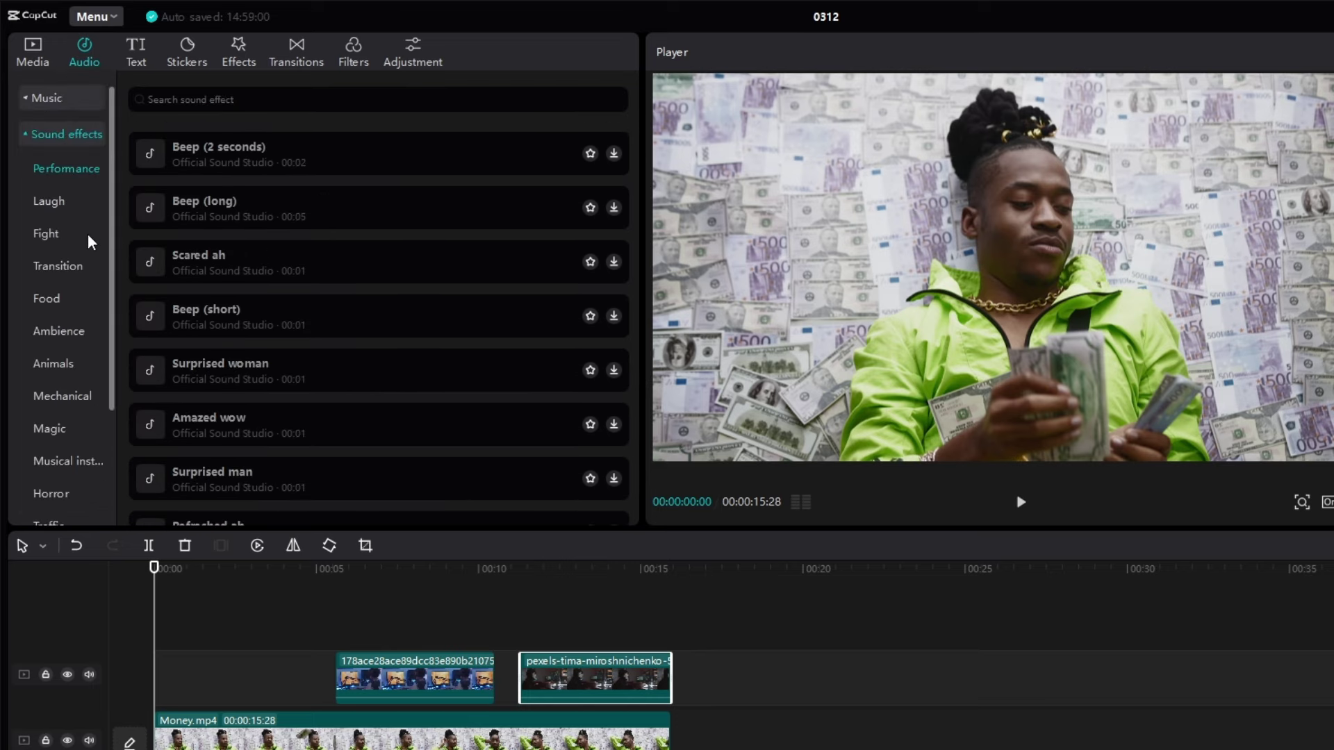
left_click(31, 139)
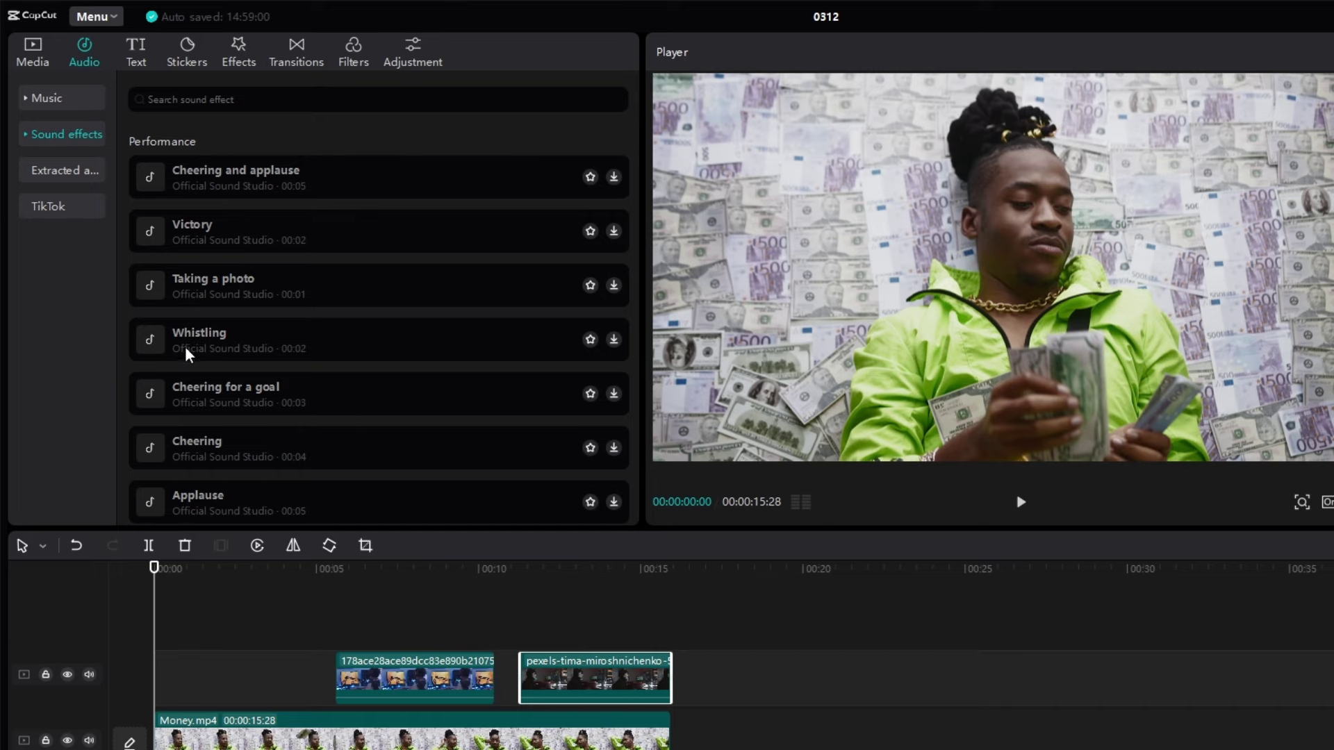
- Add a text clip with the red, dark-outlined Trending text effect above the video, starting at about 1.3 seconds
left_click(136, 54)
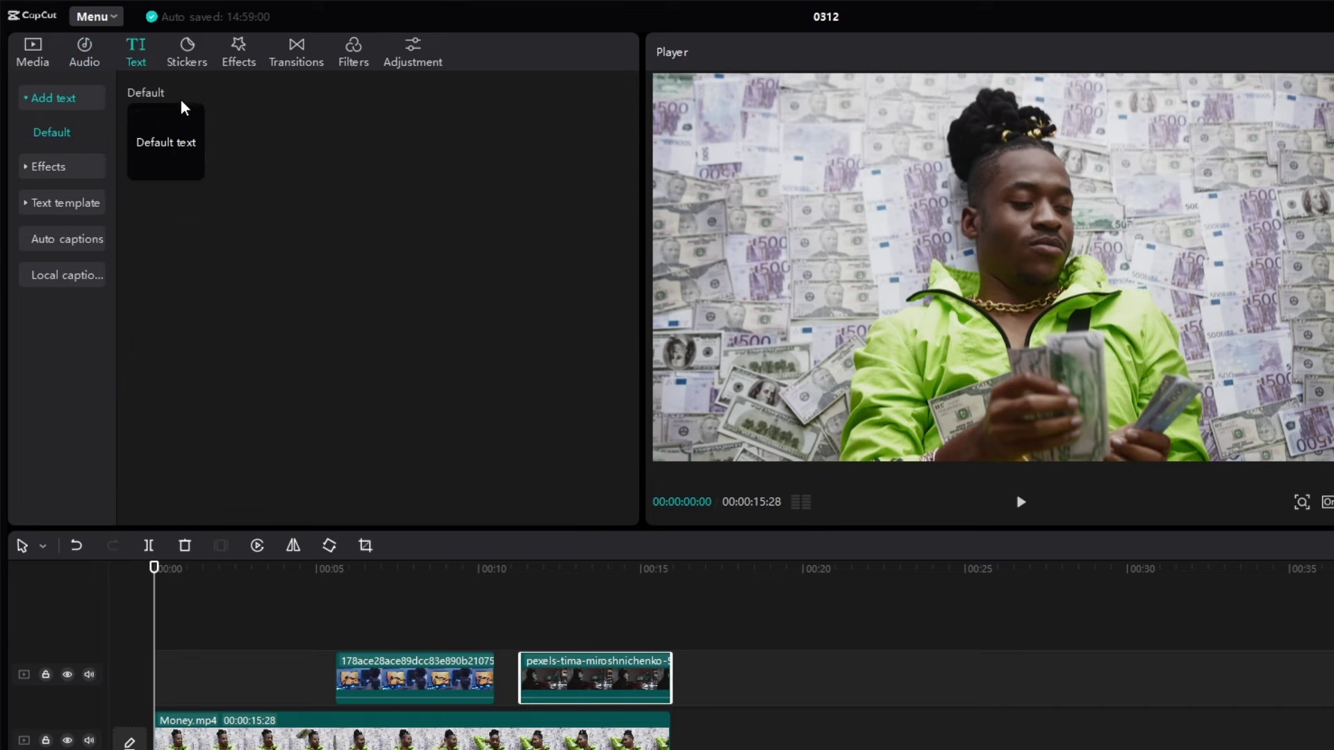
left_click(52, 172)
scroll(292, 177, "down", 5)
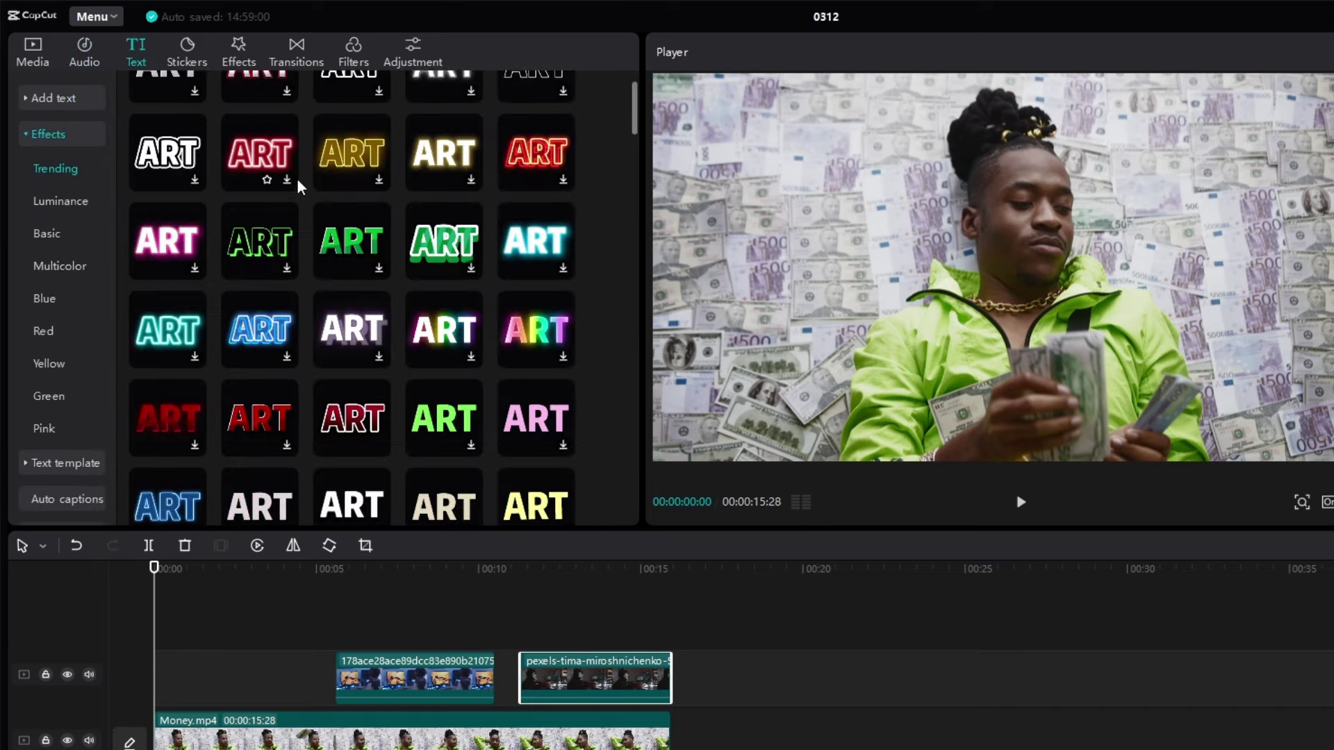
scroll(303, 200, "down", 3)
scroll(307, 203, "up", 6)
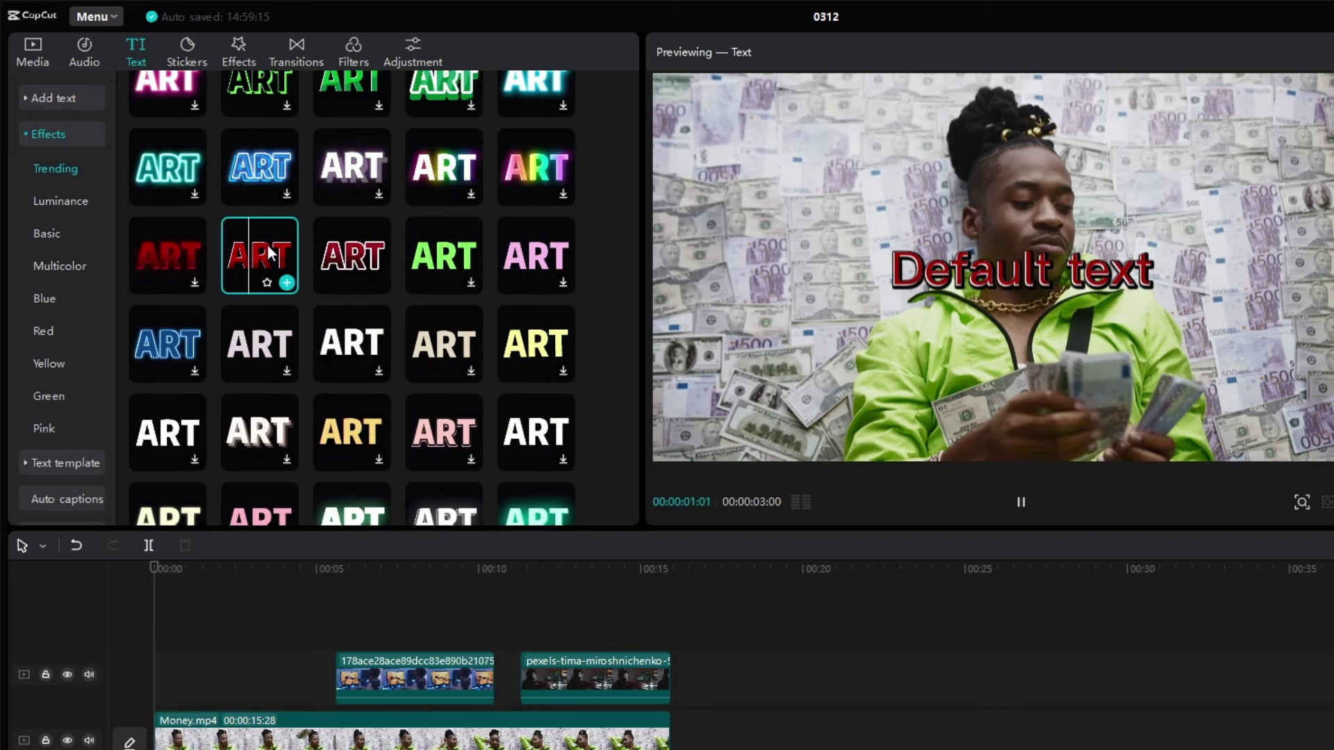
left_click_drag(267, 244, 215, 633)
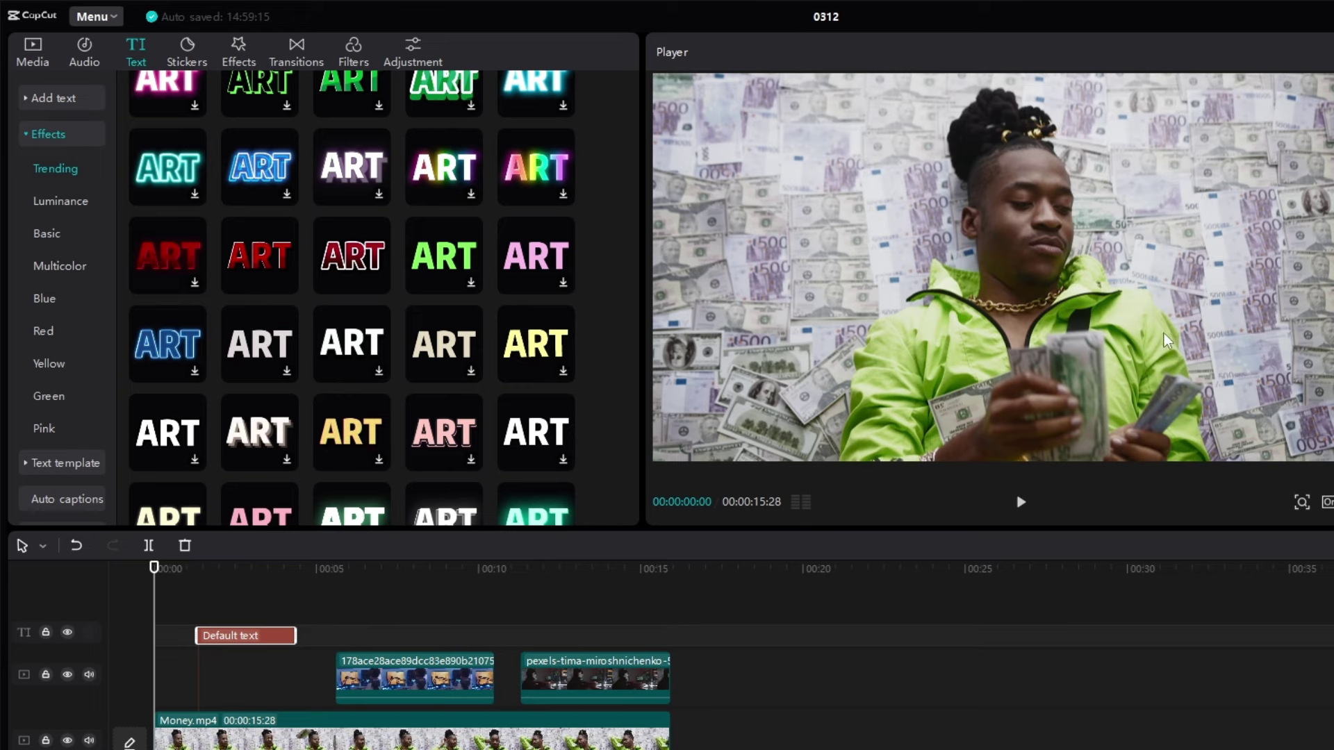
- Change the title text to EXPOSUREEE and move it to the lower part of the video frame
left_click(217, 568)
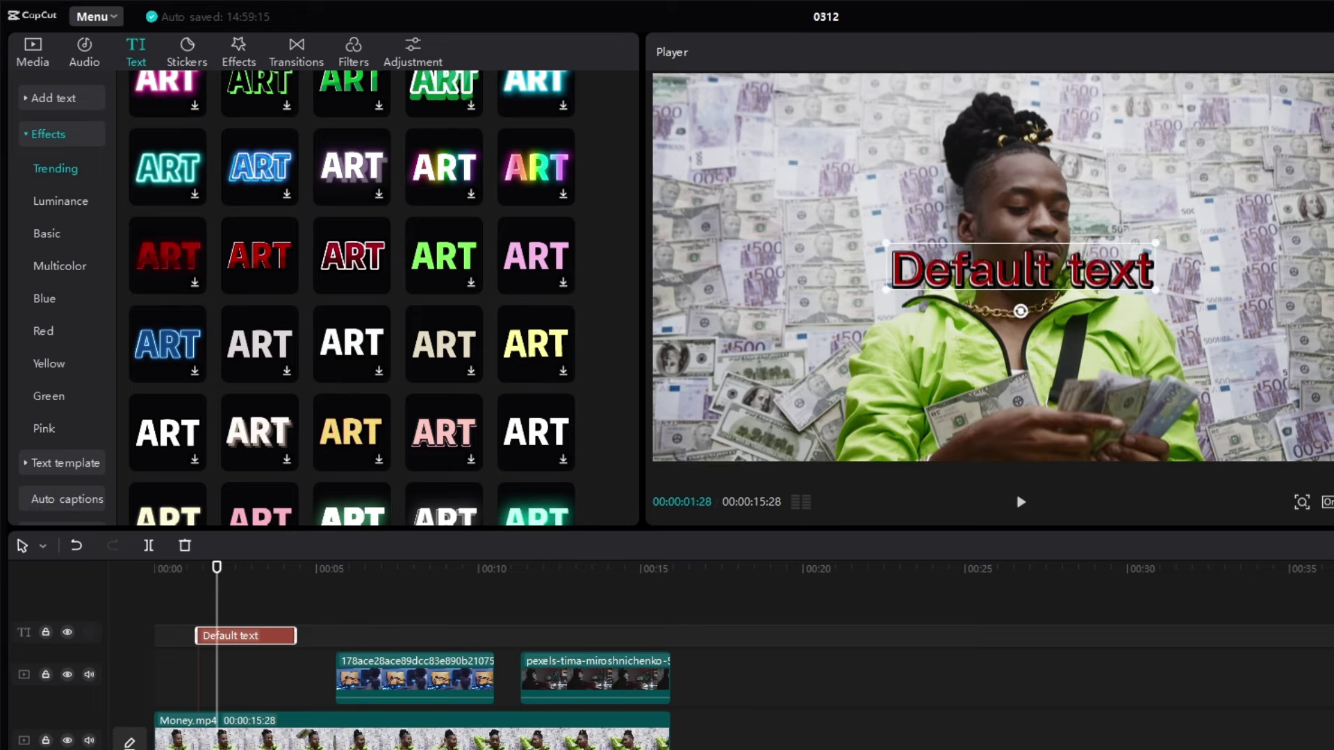
type("EXPOSUREEE")
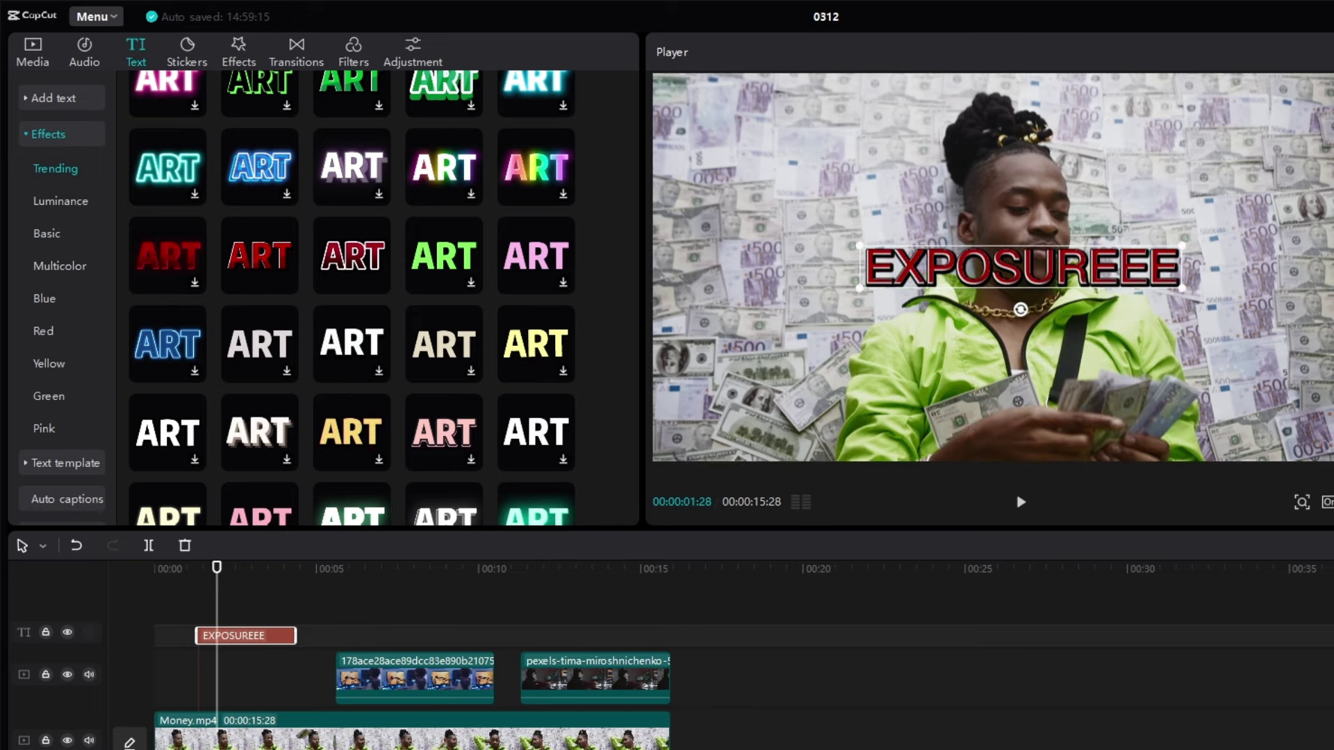
left_click_drag(1137, 276, 1137, 425)
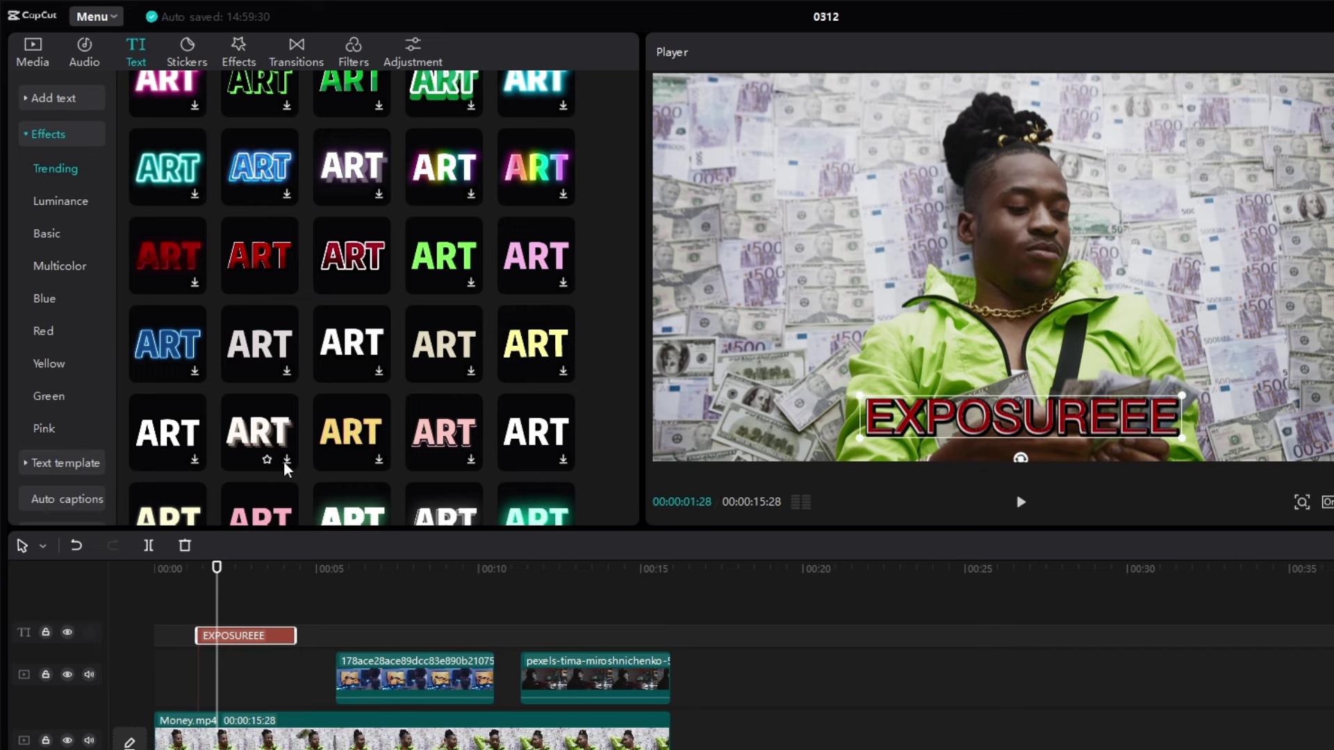
- Look through the trending text templates and the trending stickers
left_click(62, 141)
left_click(67, 172)
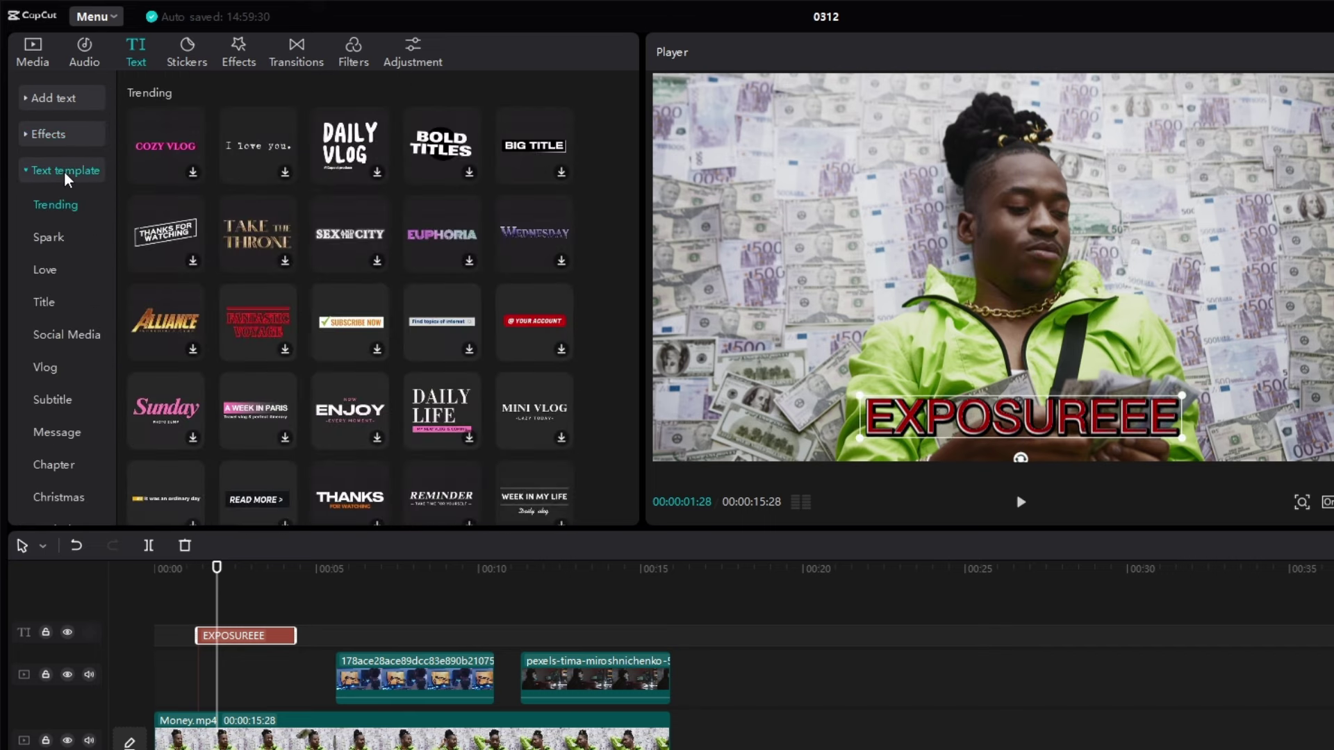
scroll(332, 242, "down", 3)
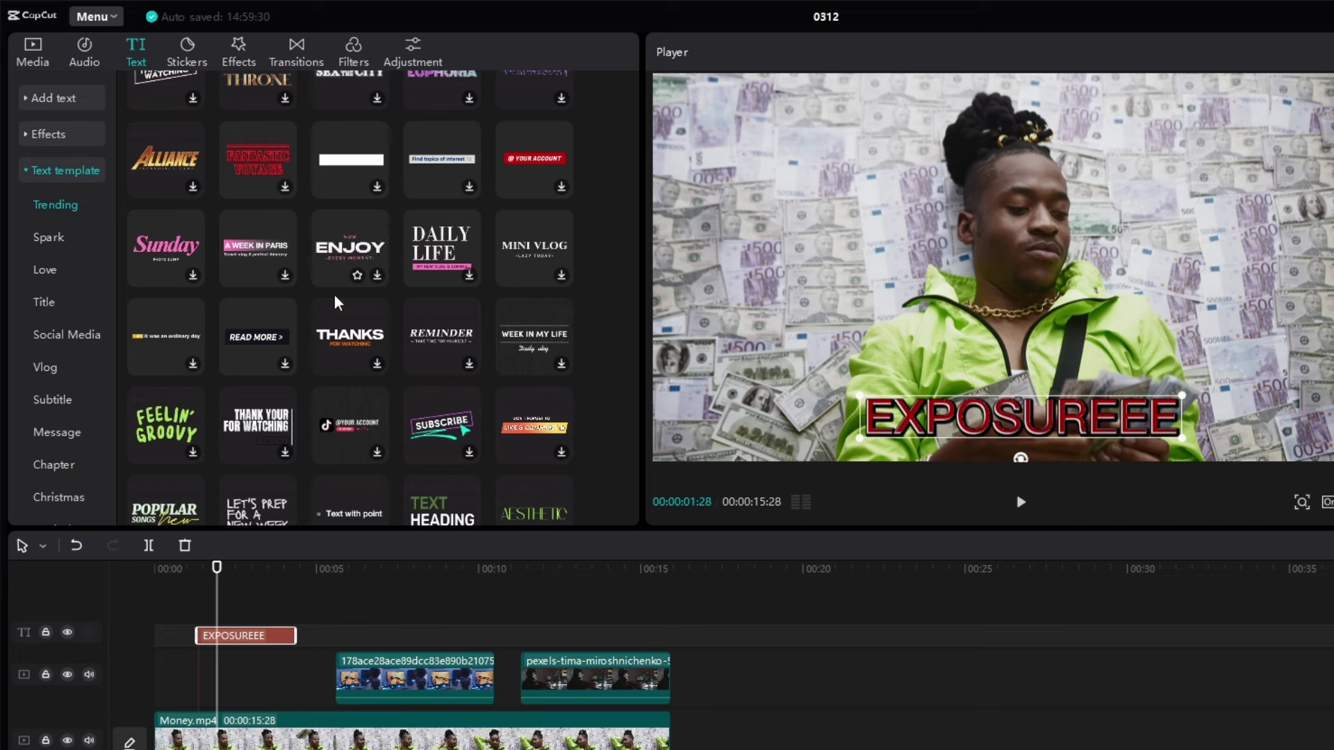
scroll(354, 436, "down", 6)
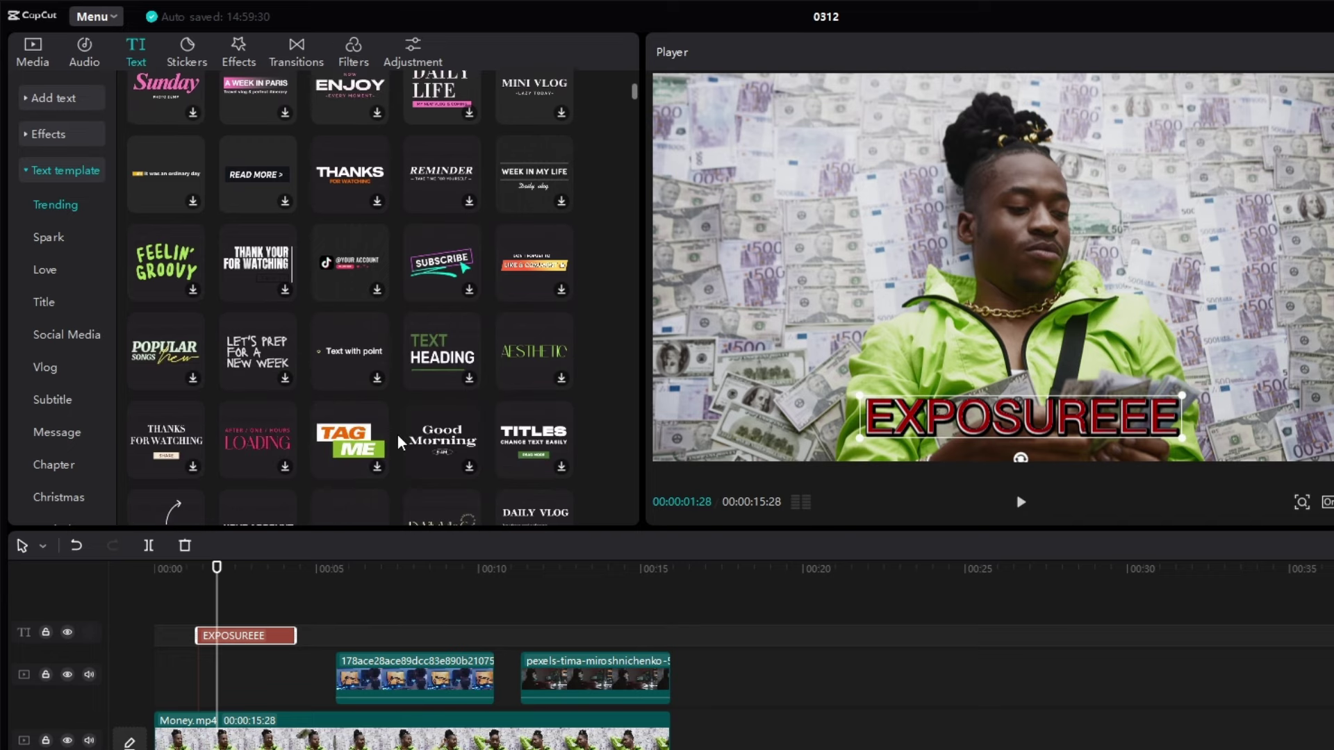
left_click(51, 174)
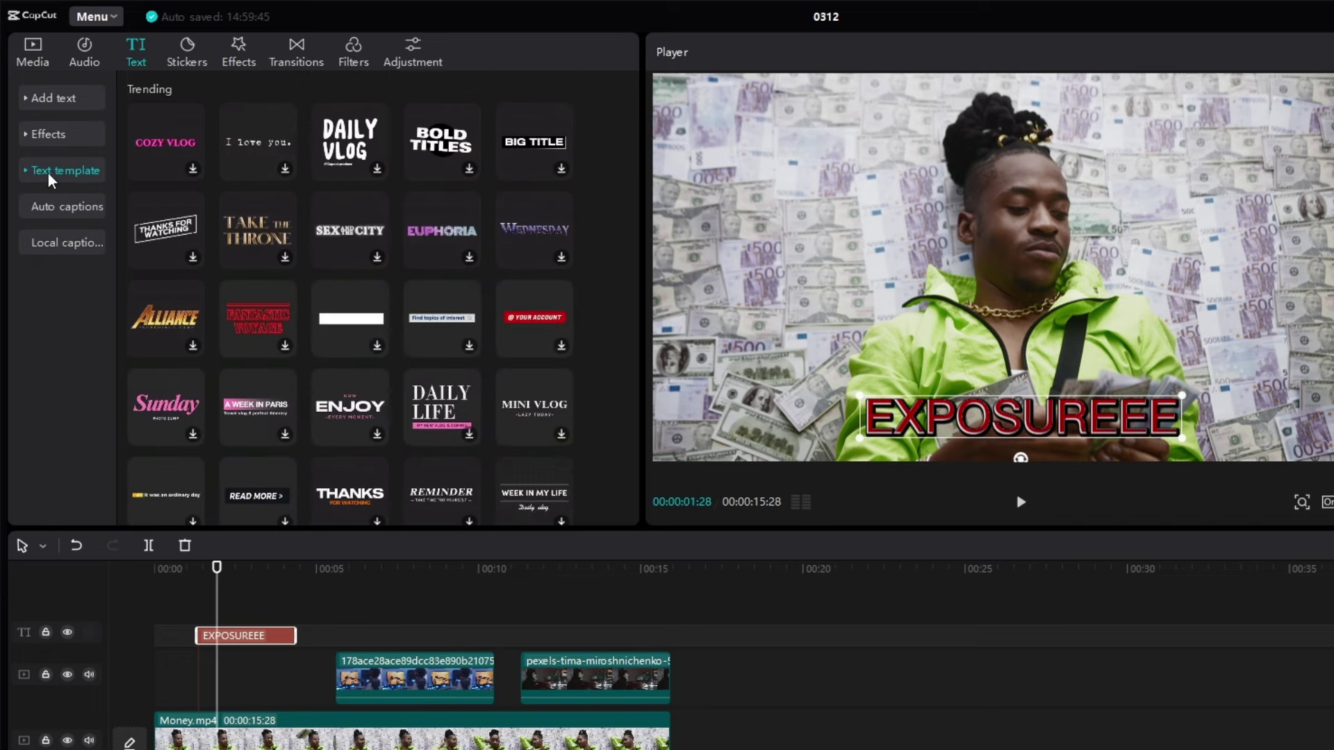
left_click(199, 48)
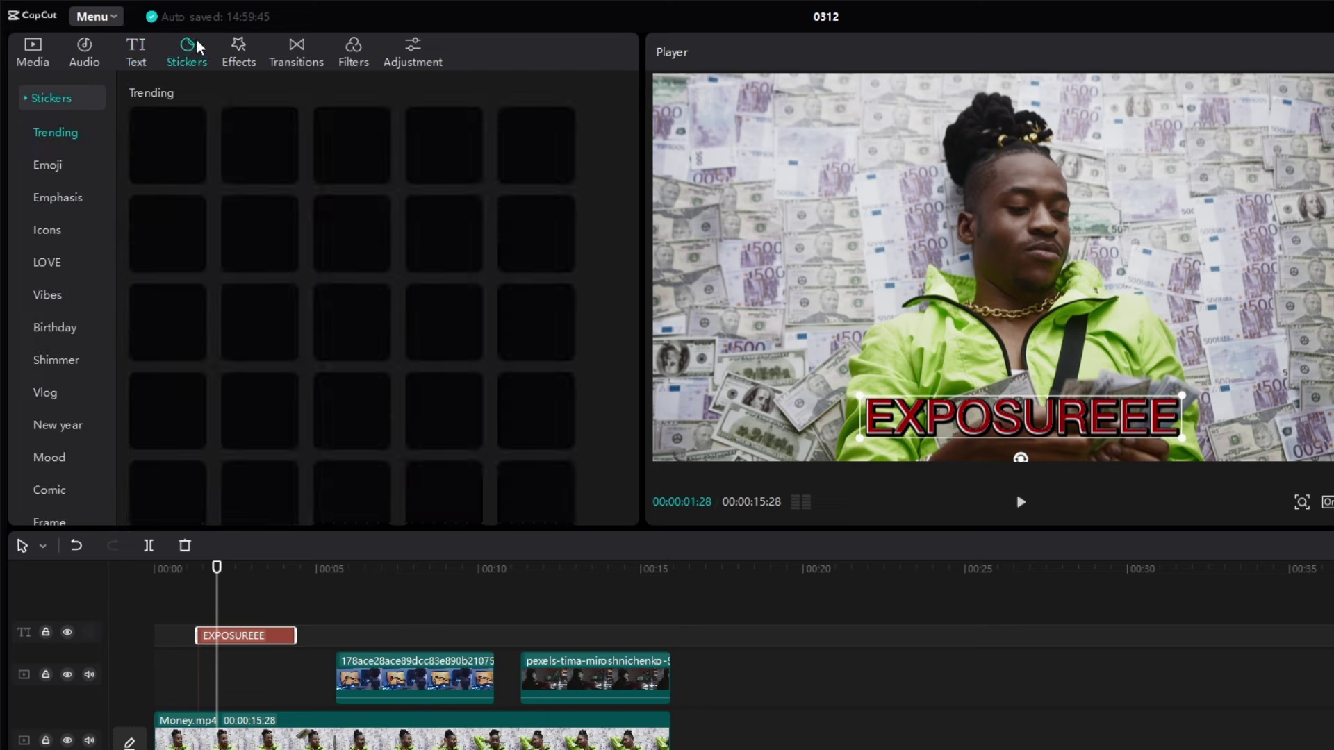
scroll(451, 194, "down", 3)
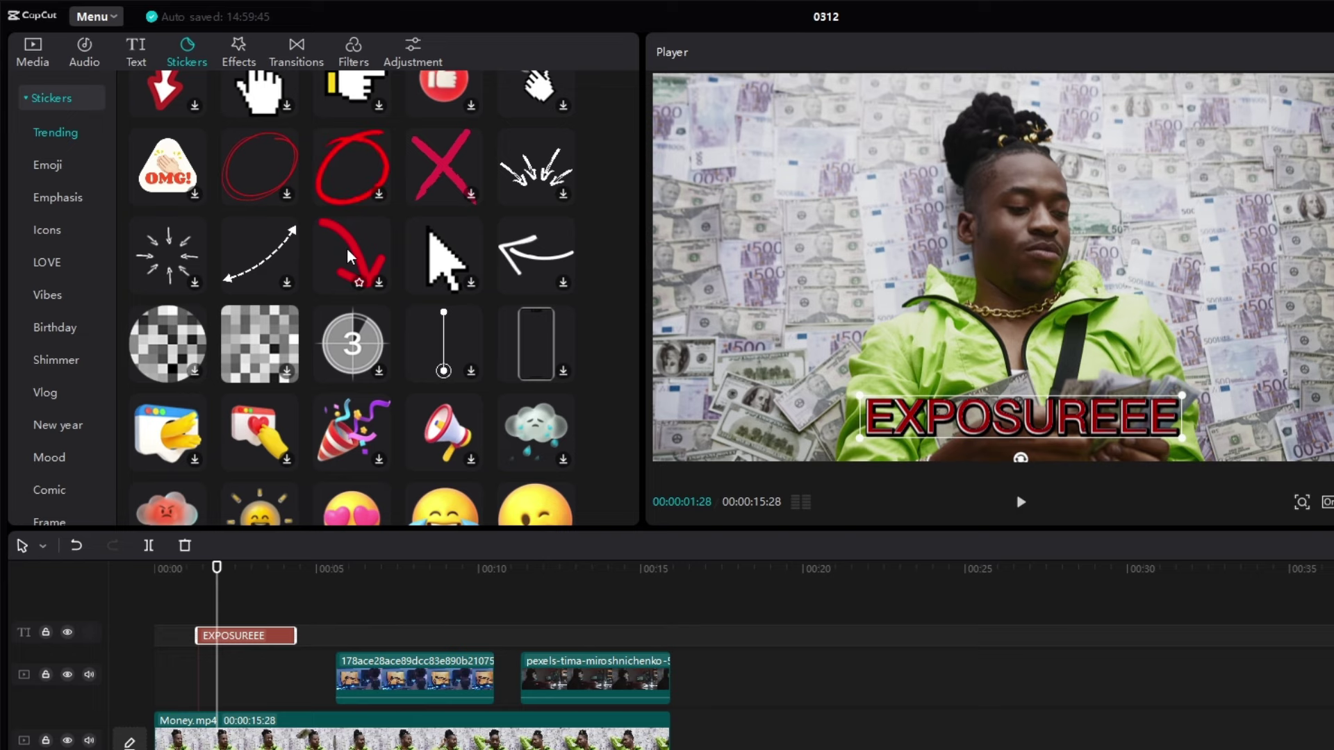
scroll(348, 257, "down", 5)
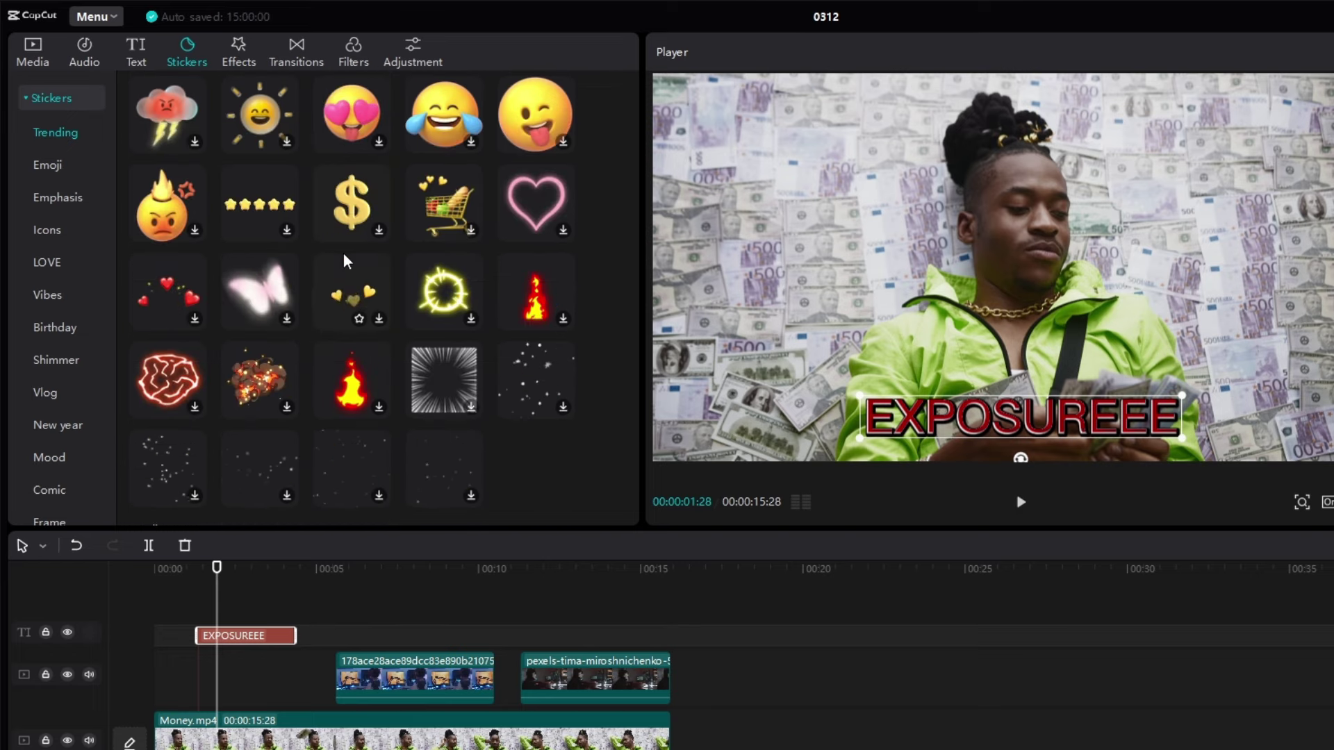
left_click(63, 110)
- Browse the trending video effects and preview the Chromatic effect on the footage
left_click(243, 53)
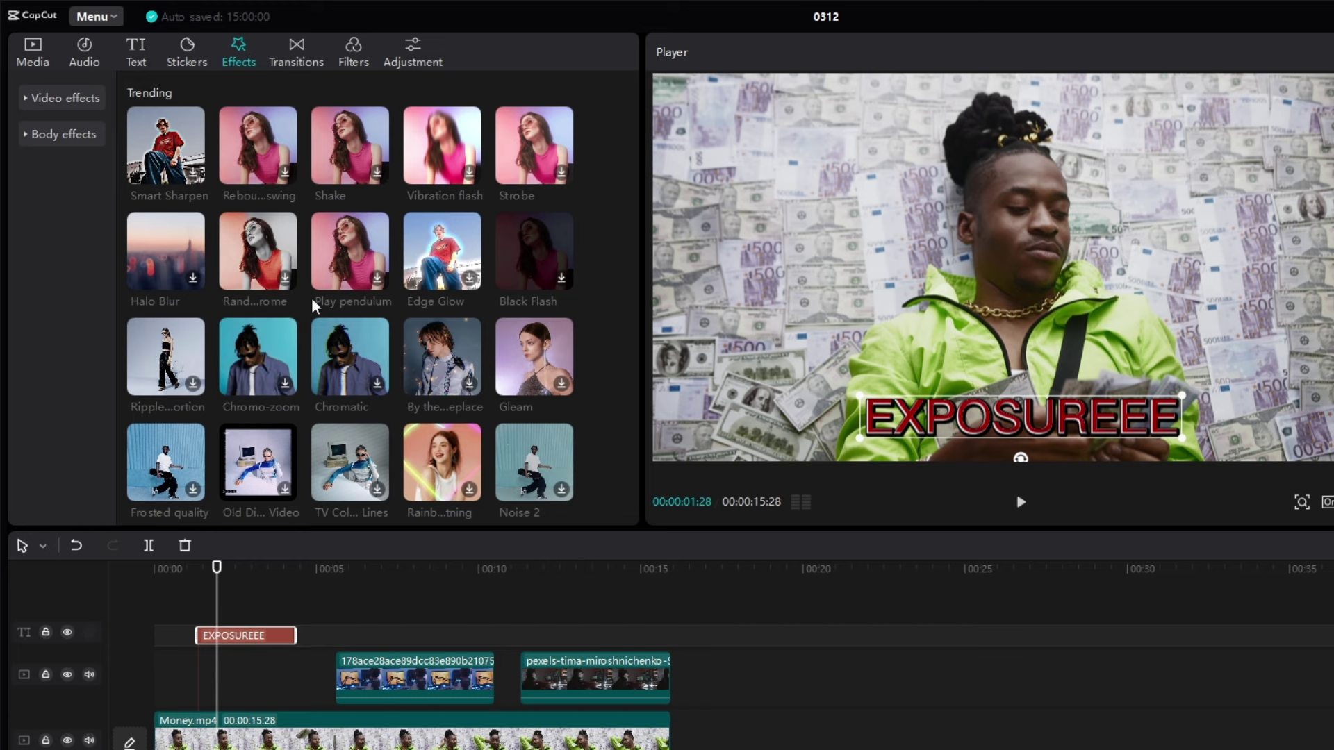
scroll(326, 333, "down", 10)
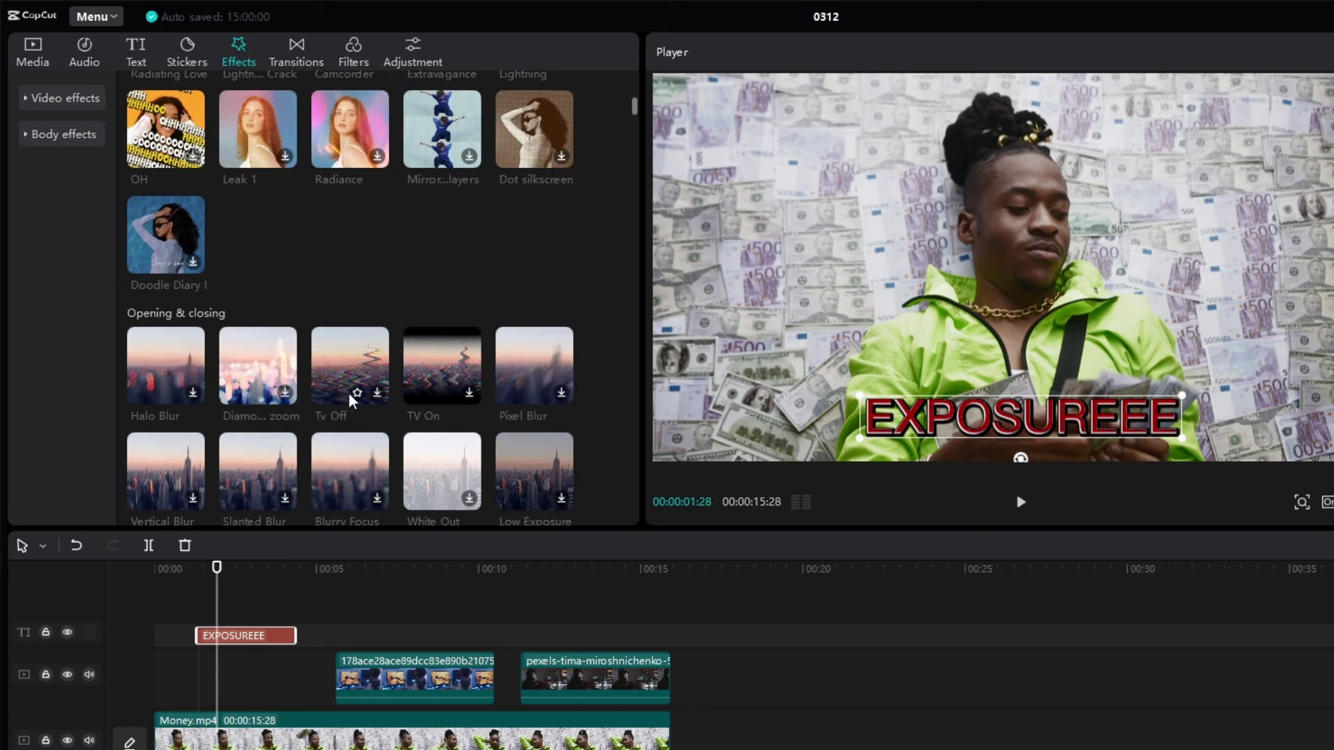
scroll(341, 298, "up", 10)
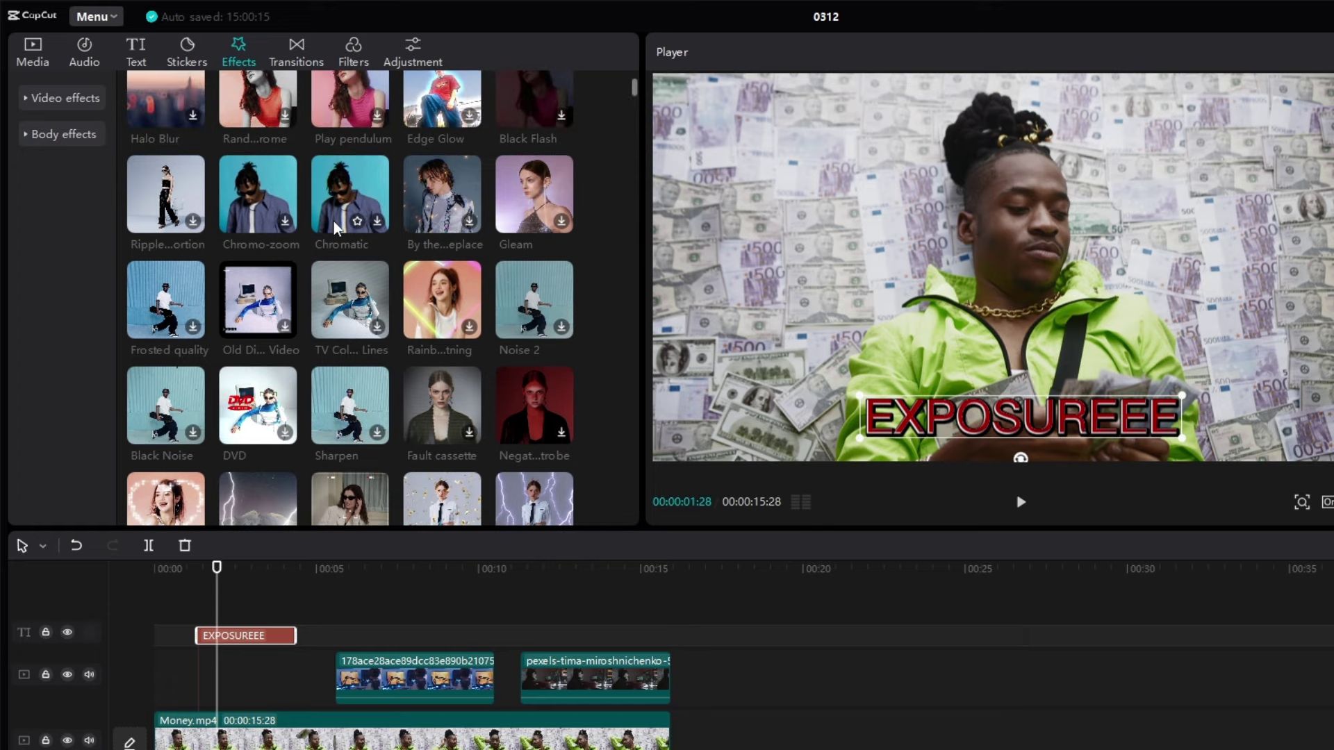
left_click(337, 205)
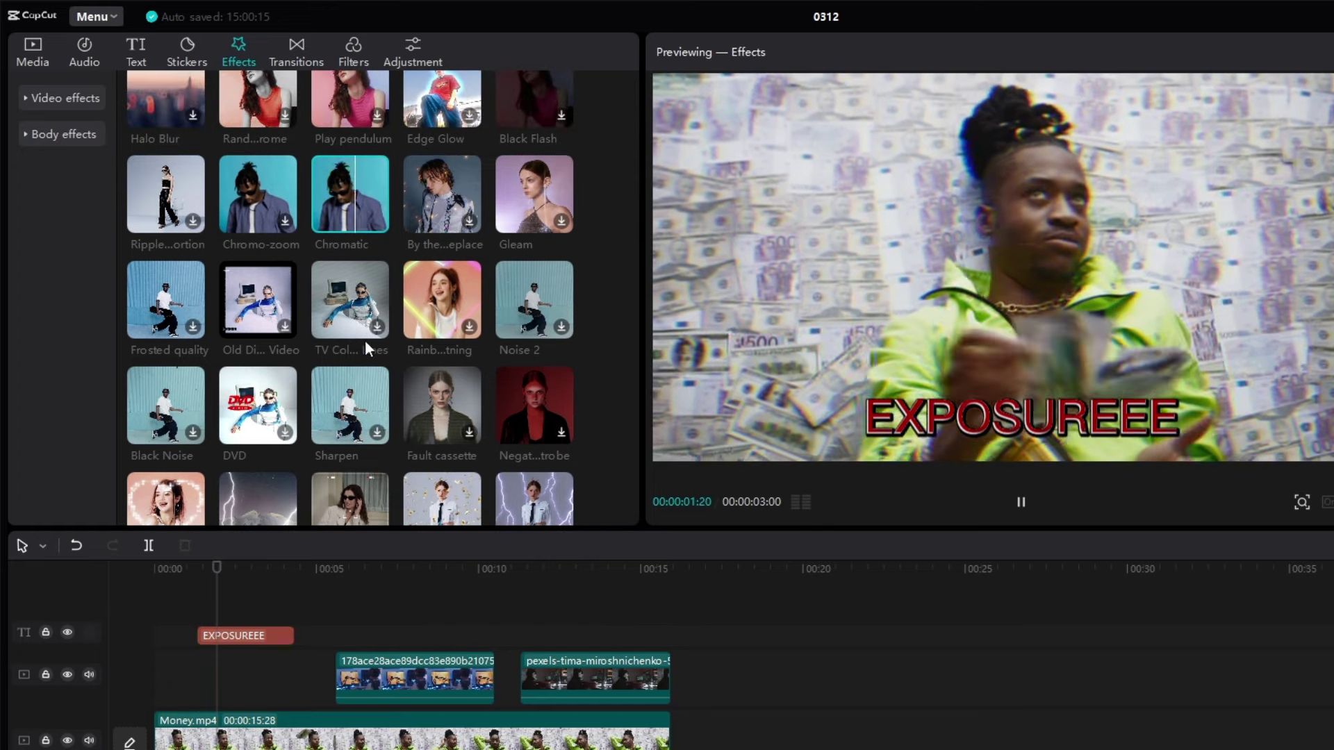
scroll(357, 288, "up", 2)
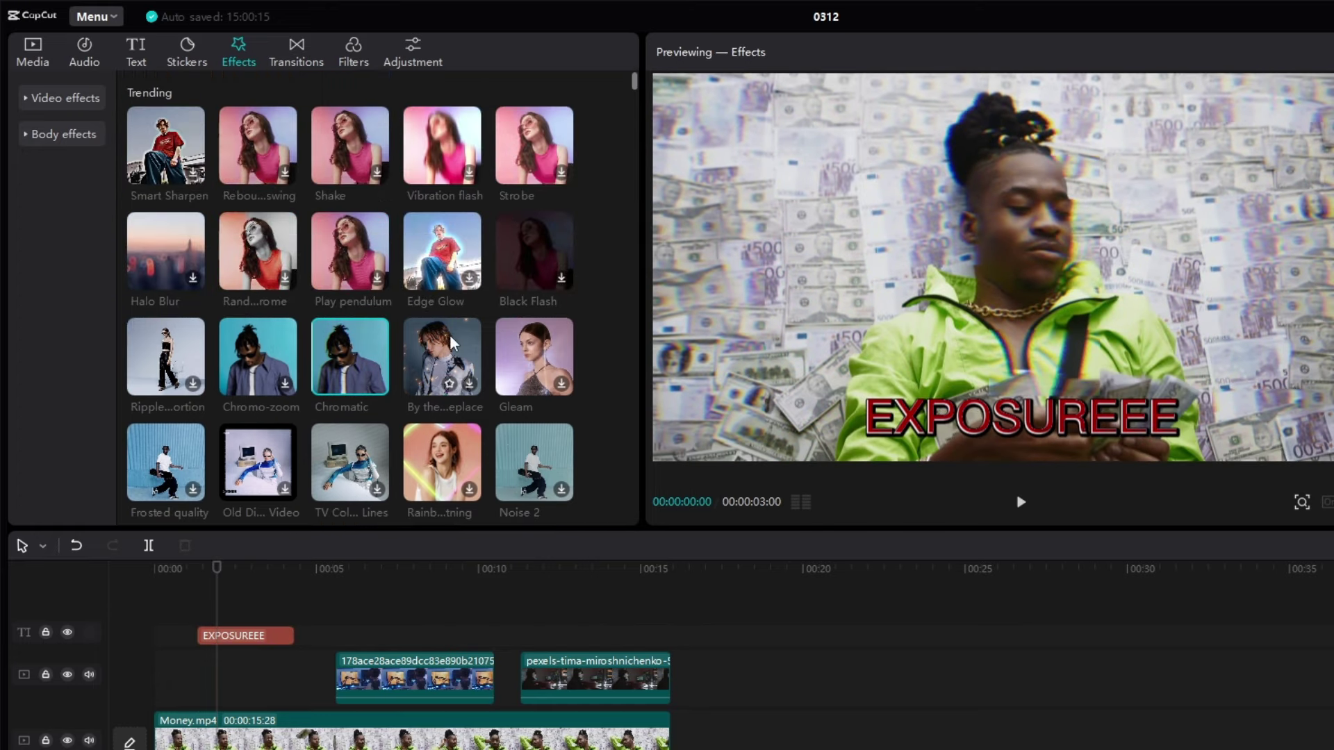
- Look through the transitions, filters, custom adjustment and LUT import options
left_click(301, 61)
scroll(409, 331, "down", 5)
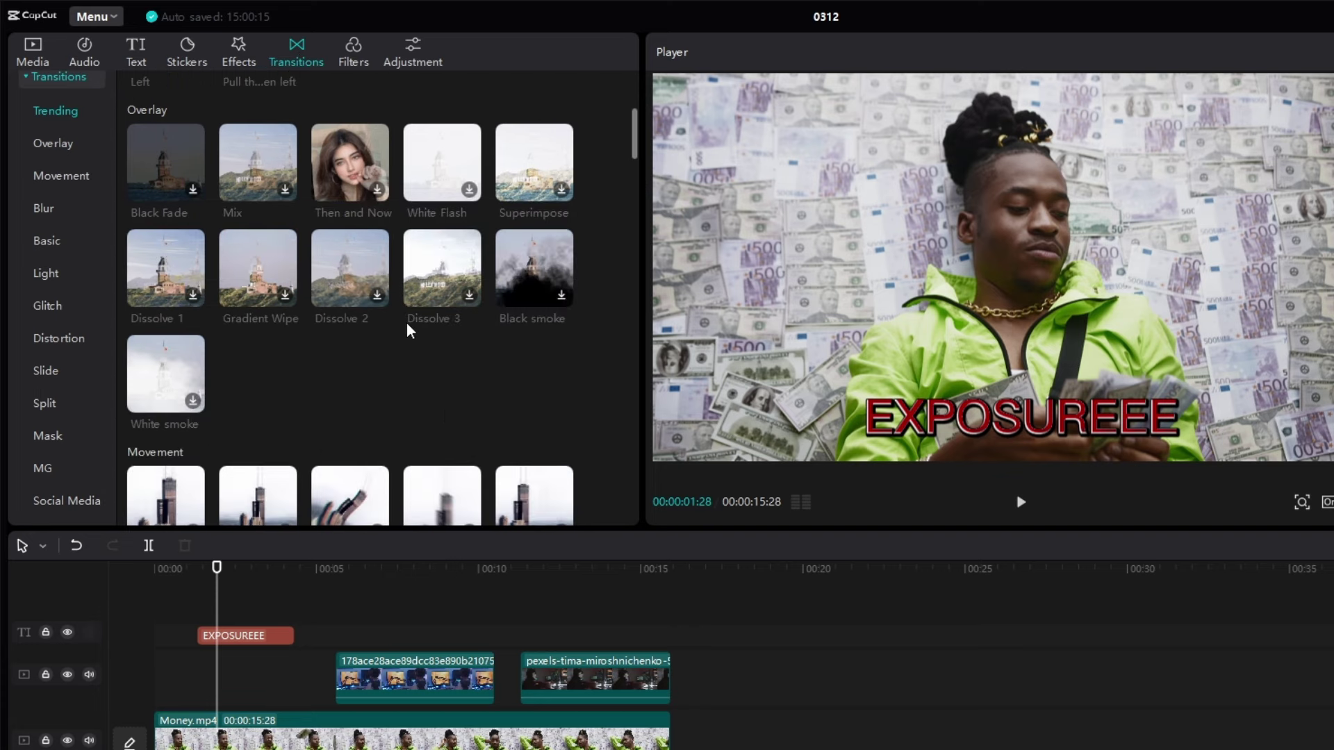
scroll(408, 332, "up", 5)
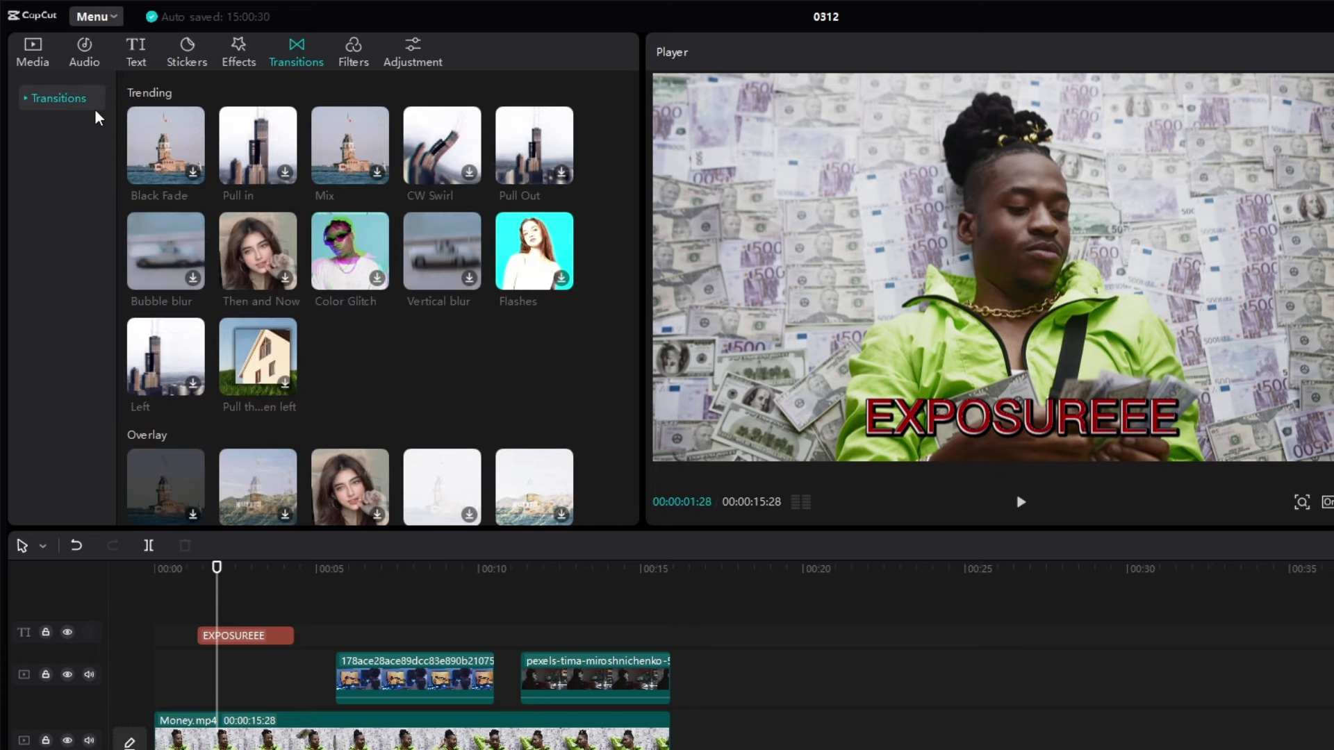
left_click(352, 54)
scroll(407, 313, "down", 3)
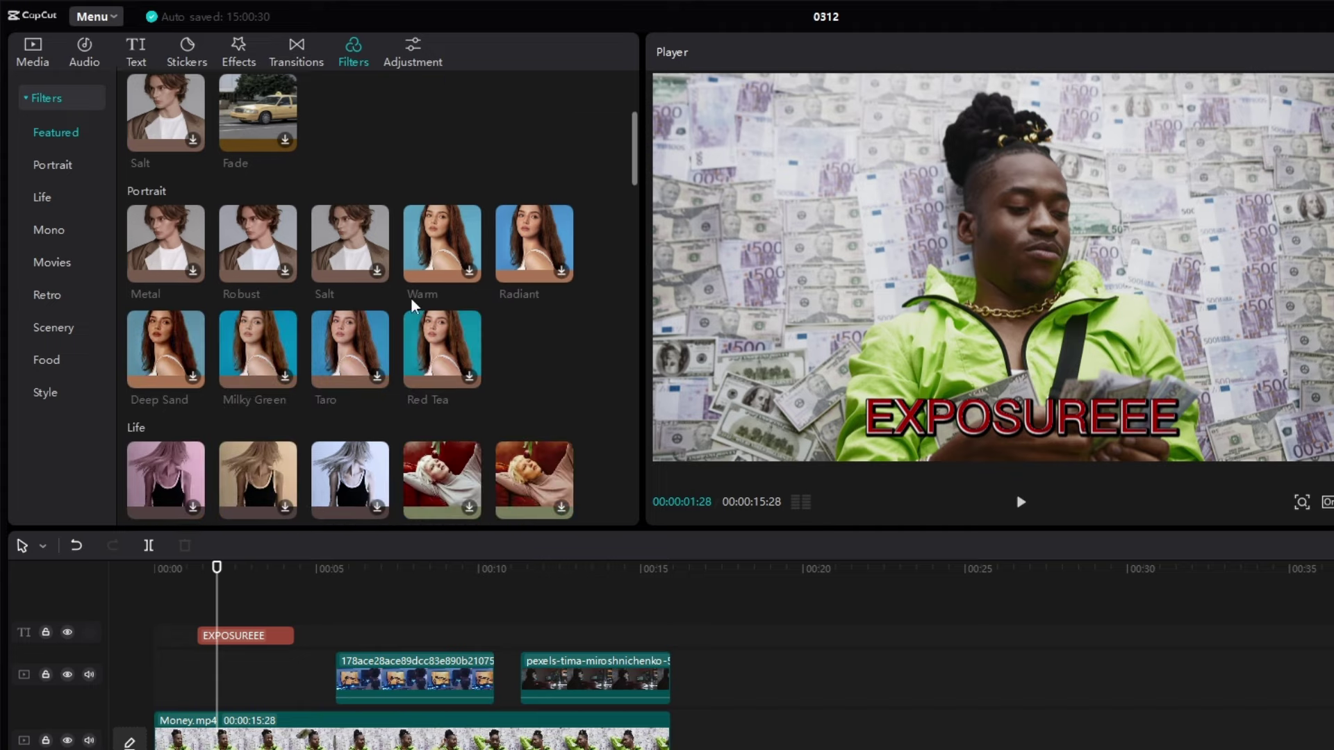
scroll(408, 316, "up", 3)
left_click(411, 52)
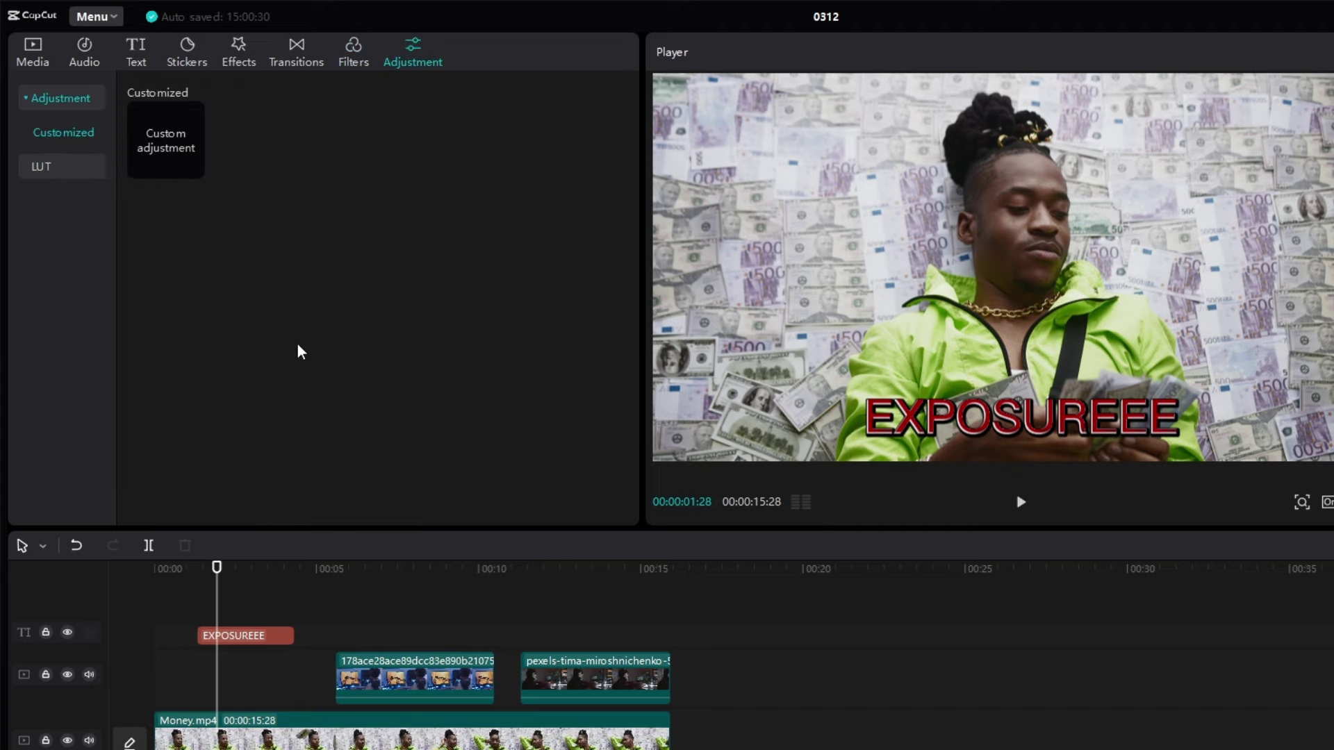
left_click(61, 172)
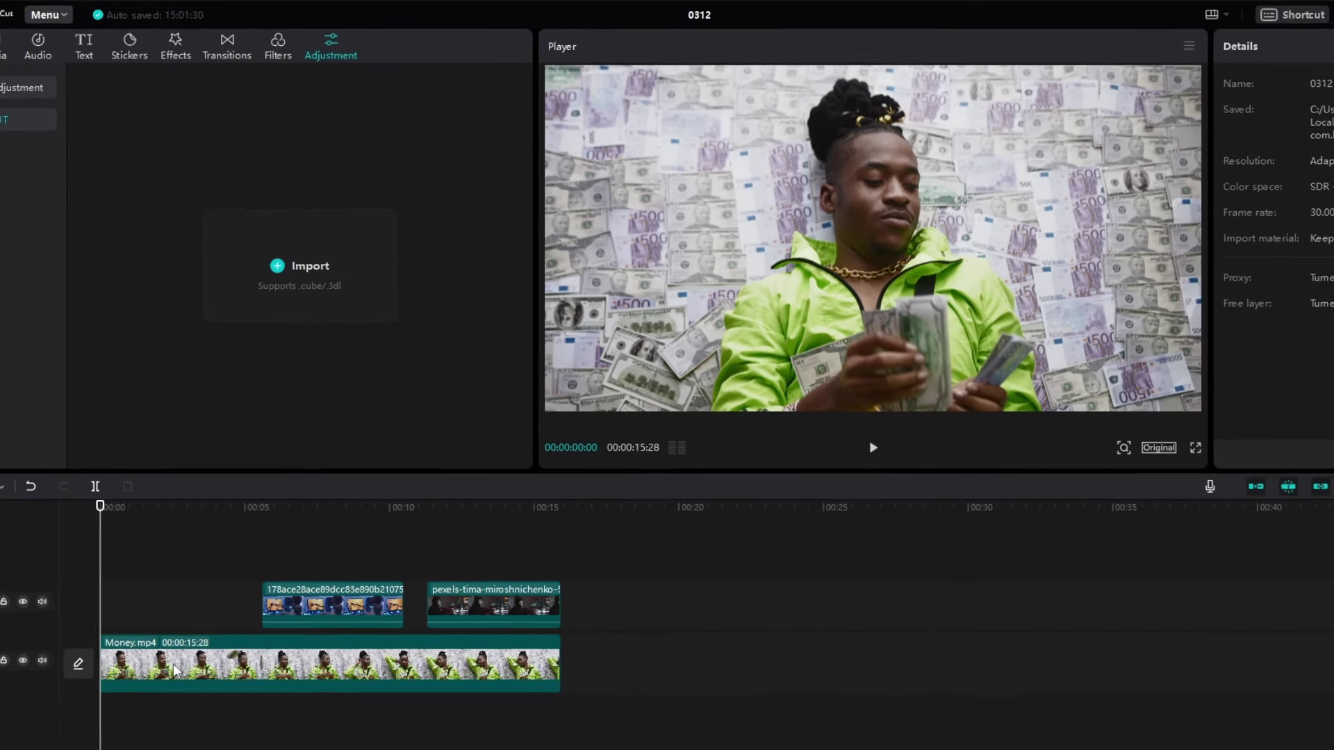
- Add a Position & Size keyframe to the Money.mp4 clip at 00:00:00:18
left_click(174, 653)
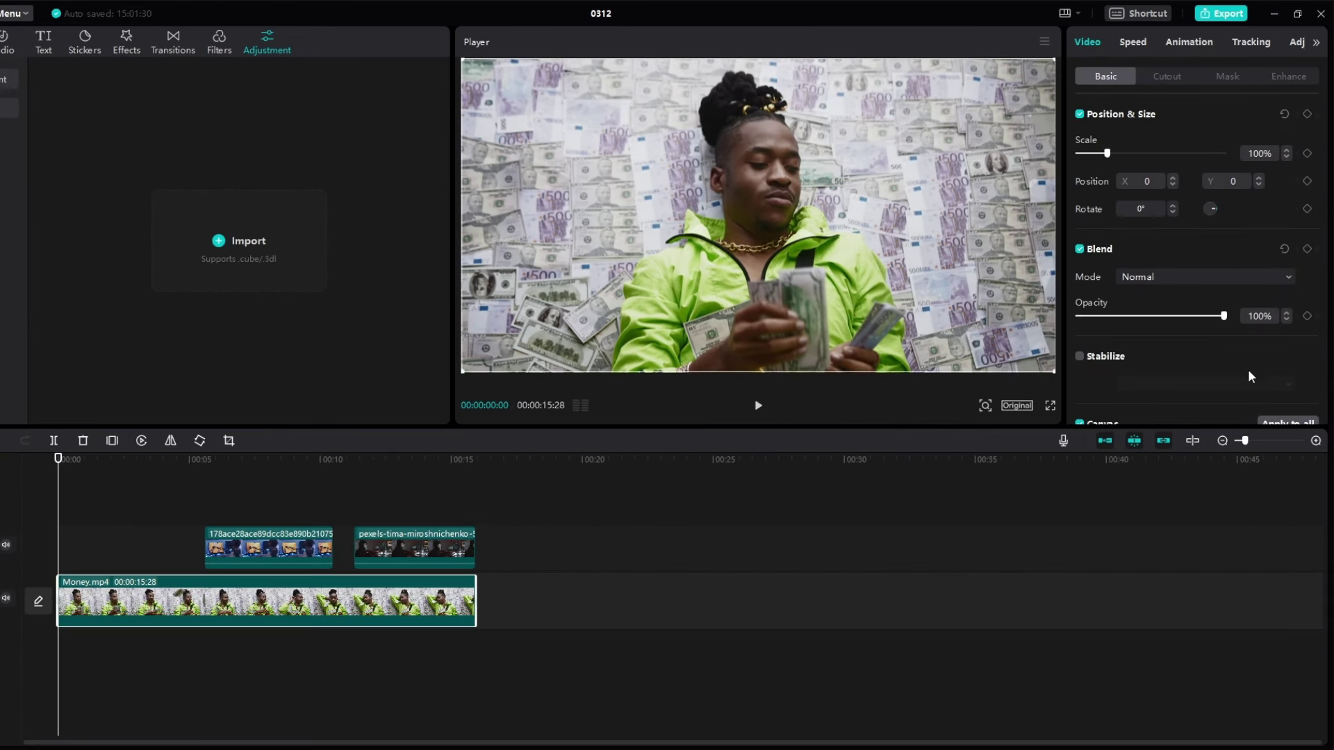
left_click_drag(61, 461, 176, 481)
left_click(75, 459)
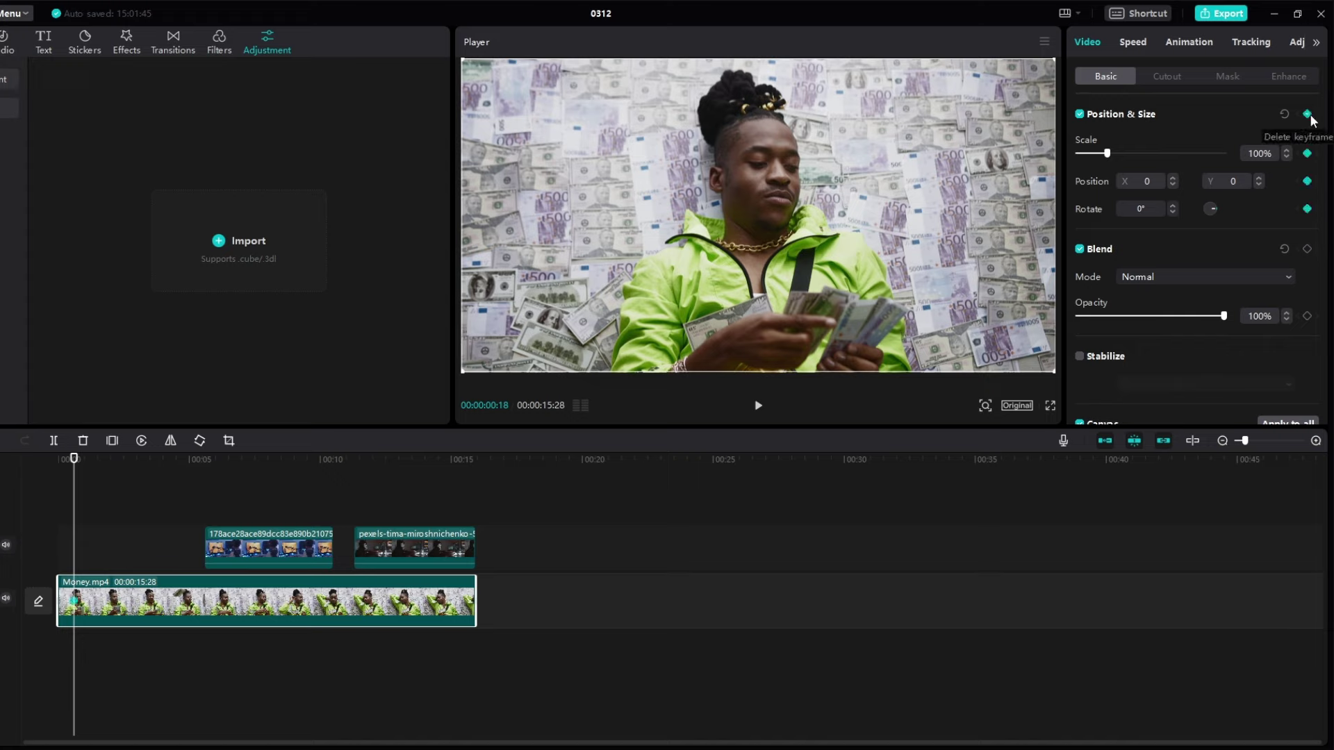
- At 00:00:03:07, scale Money.mp4 to 157% and move it down to Y -488, and play back the zoom from the start
left_click_drag(74, 461, 142, 480)
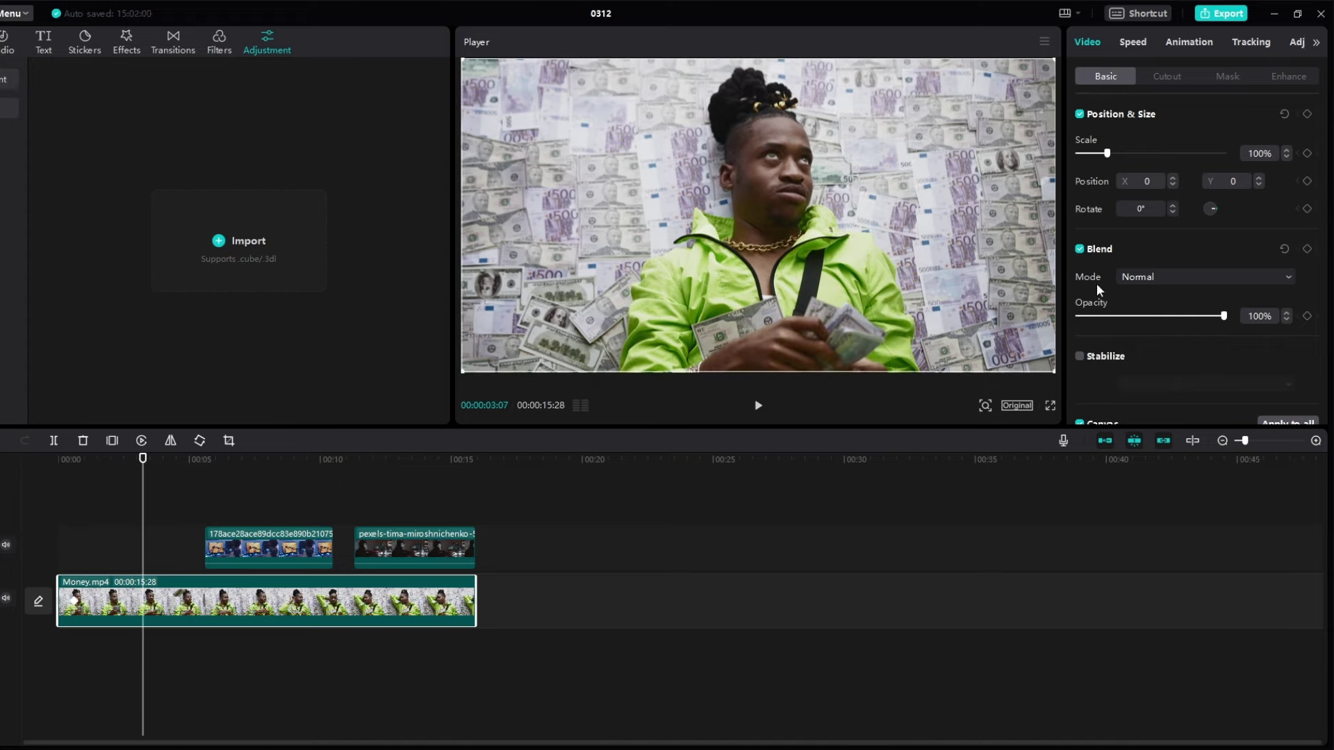
left_click_drag(1107, 155, 1123, 154)
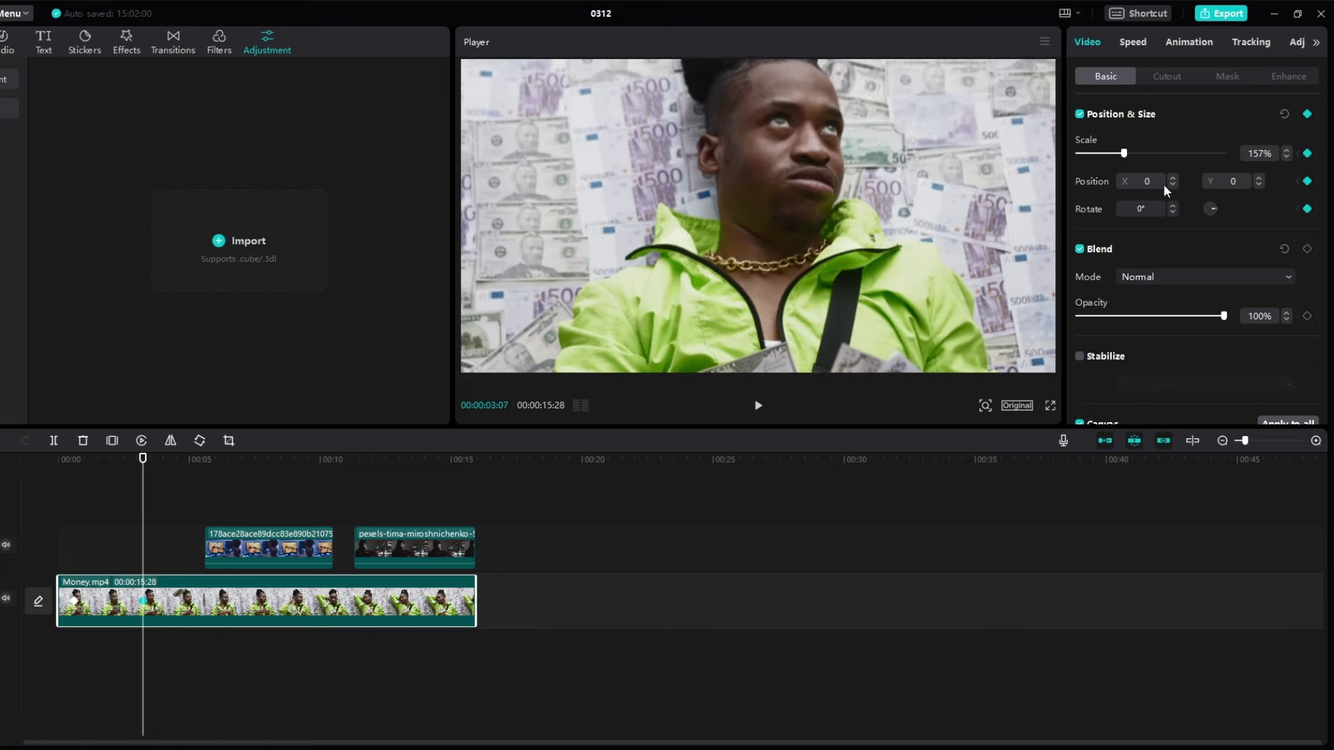
left_click_drag(818, 178, 815, 253)
left_click_drag(144, 457, 60, 459)
key("space")
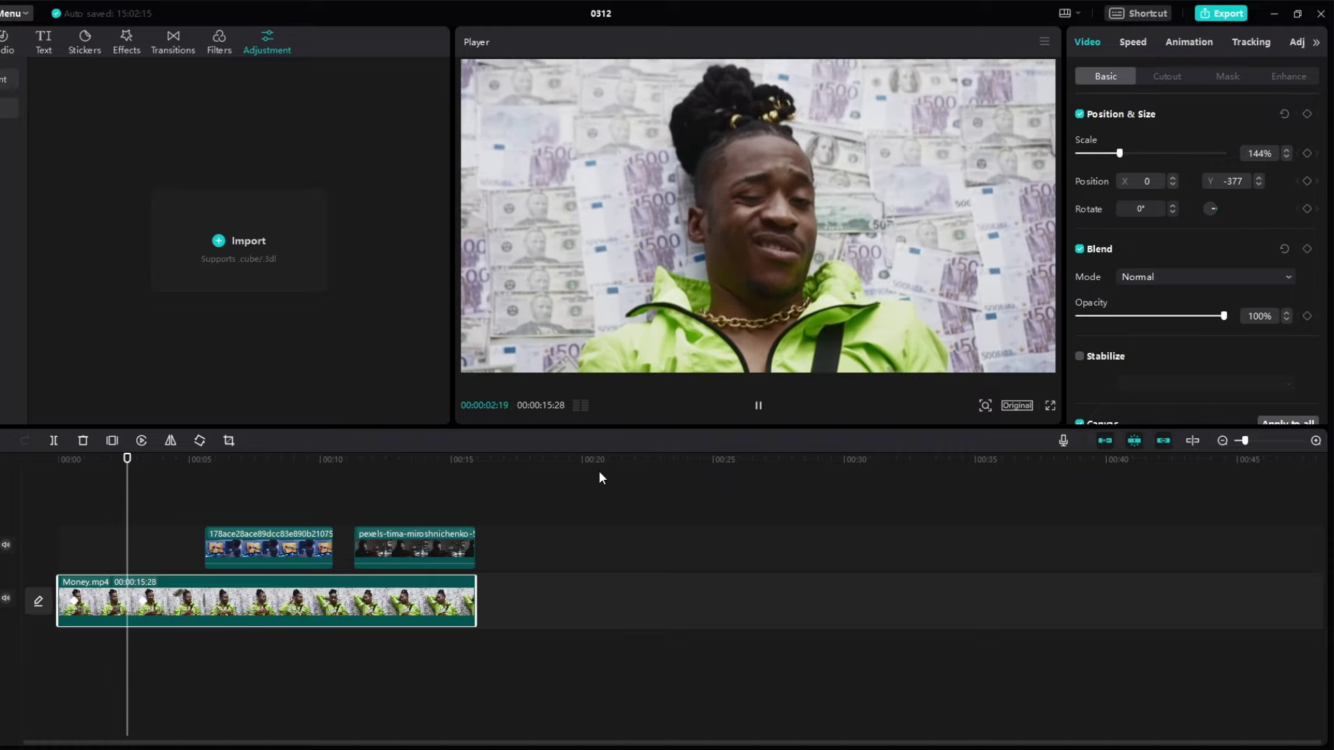
key("space")
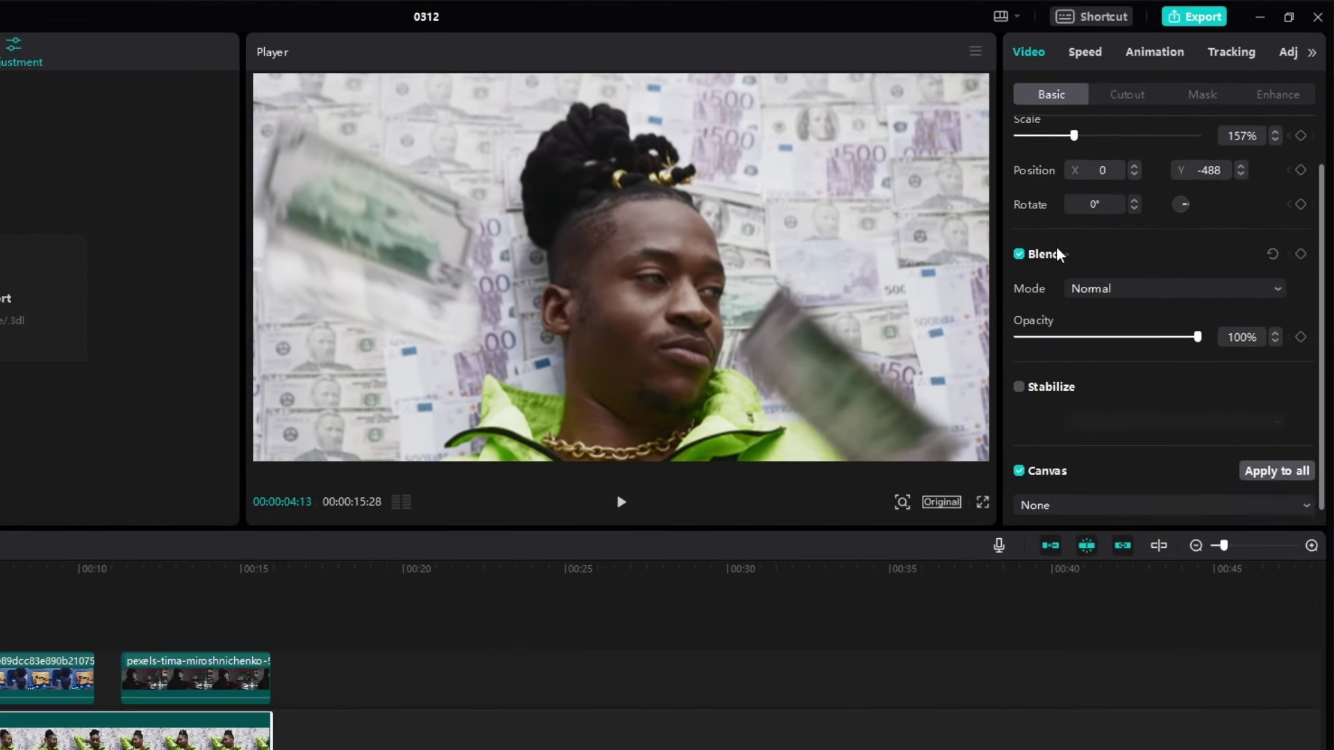
- Look through the clip's basic video, speed, animation, tracking and color adjustment settings
scroll(1114, 228, "down", 1)
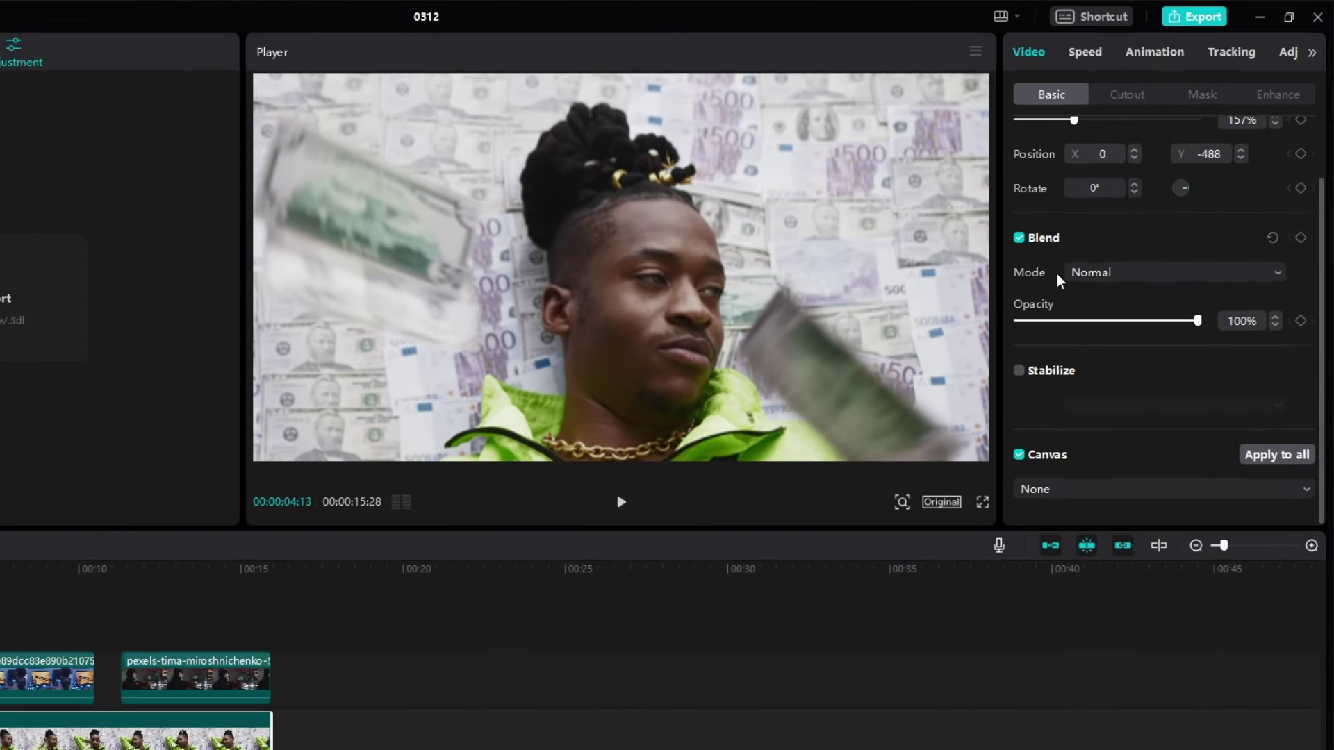
scroll(1084, 403, "up", 2)
left_click(1085, 55)
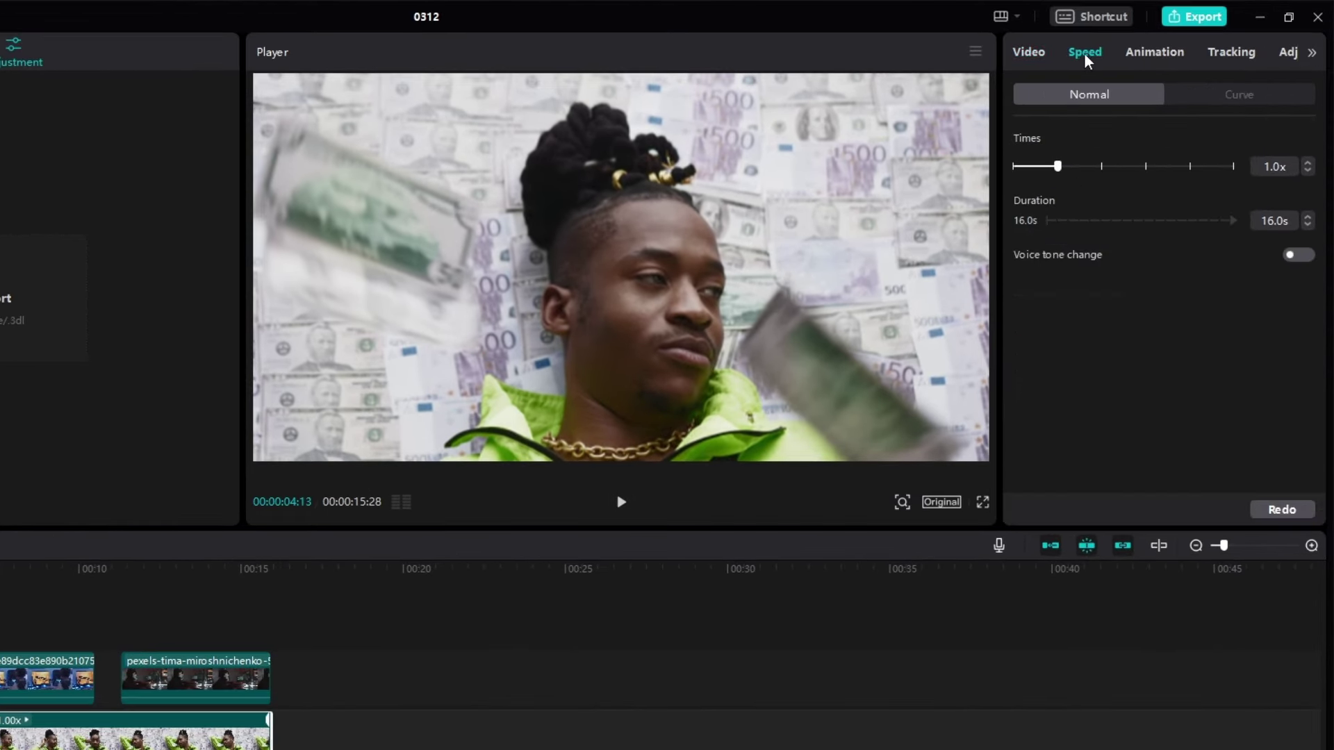
left_click(1153, 54)
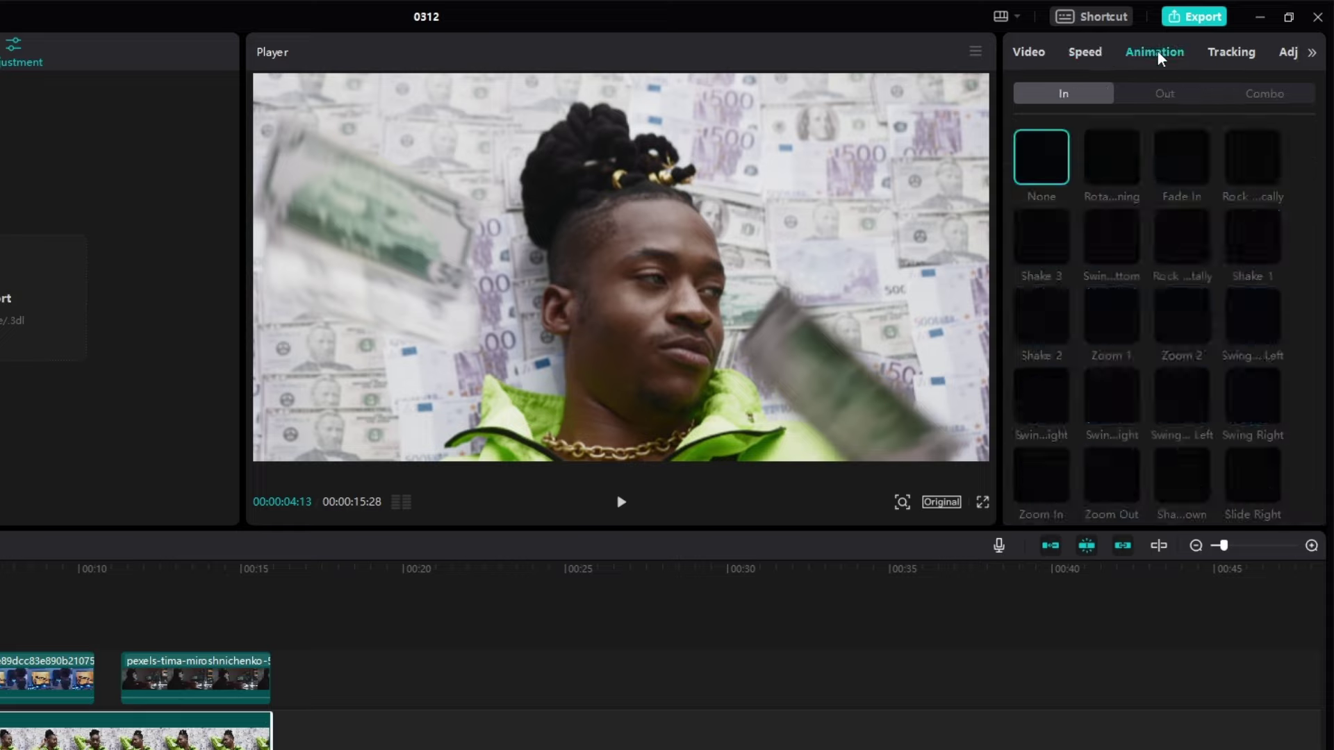
left_click(1228, 55)
left_click(1286, 54)
scroll(1216, 271, "down", 5)
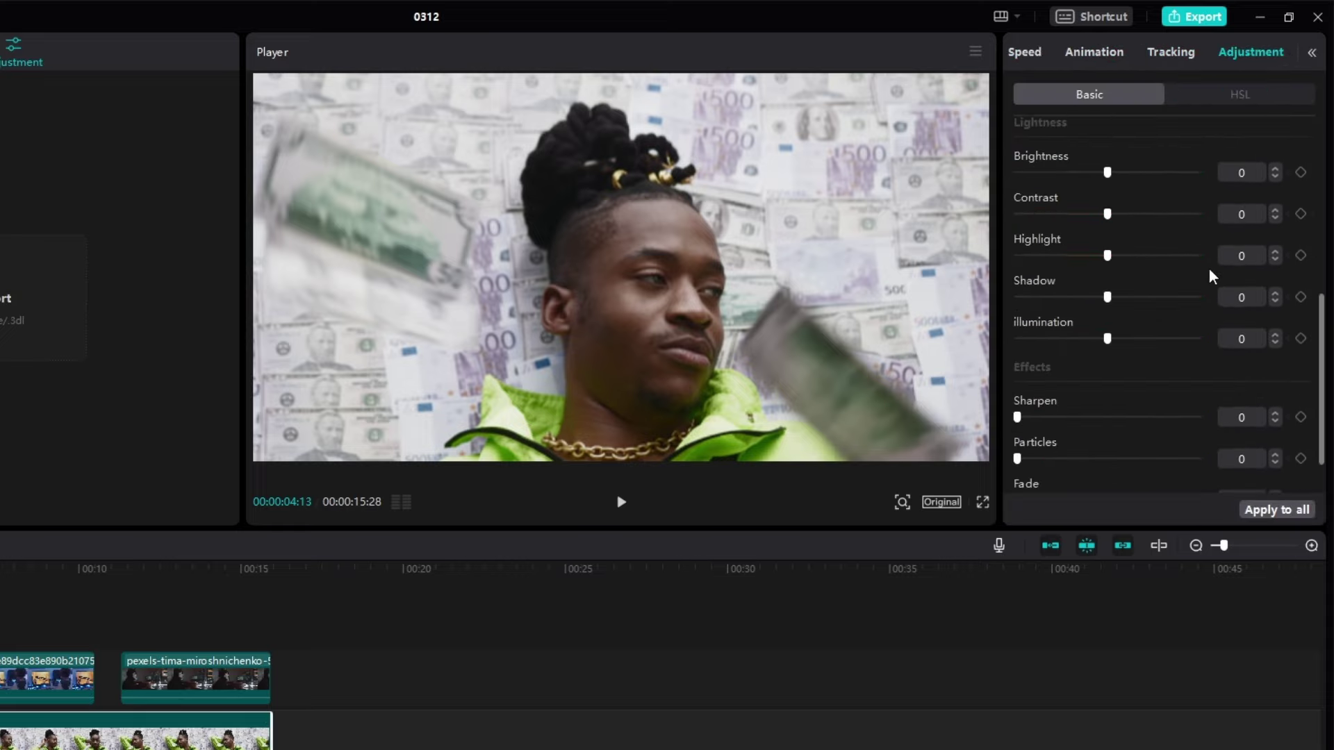
left_click(1035, 60)
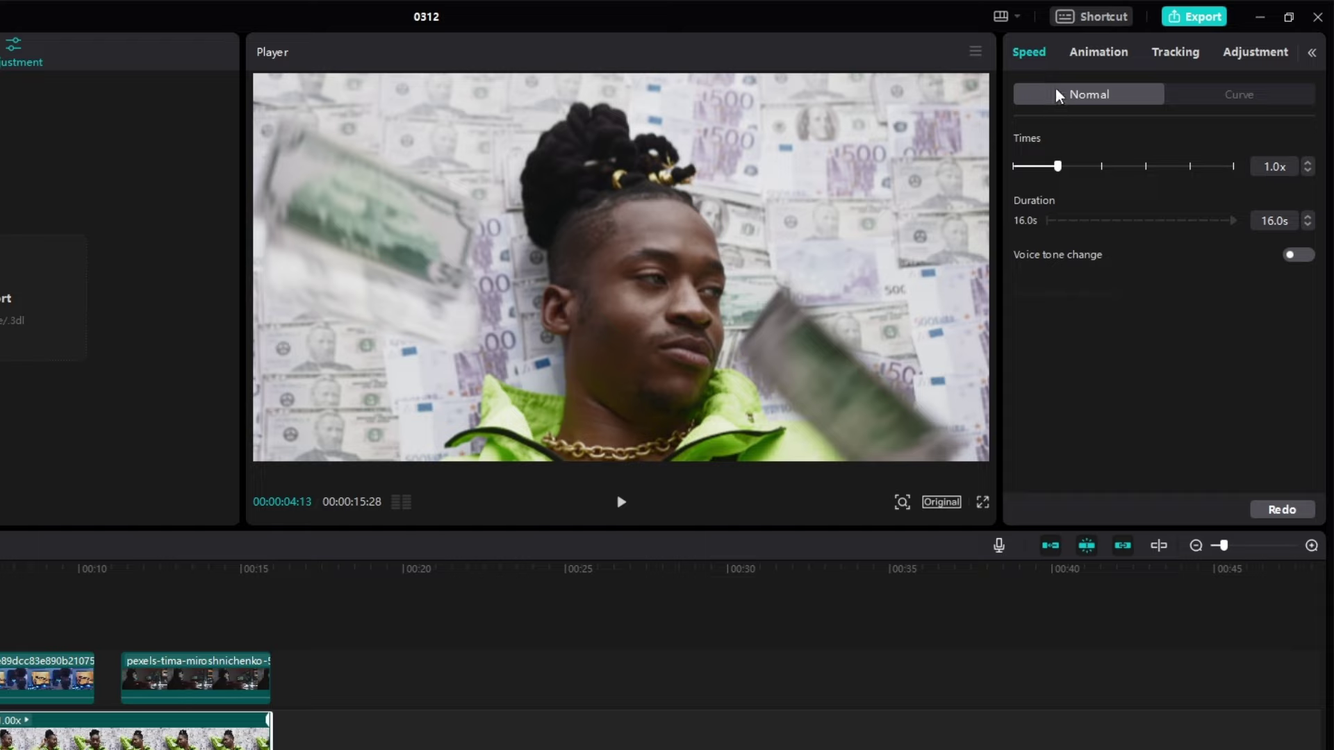
- Look through the clip's Cutout, Mask and Enhance video settings
left_click(1028, 56)
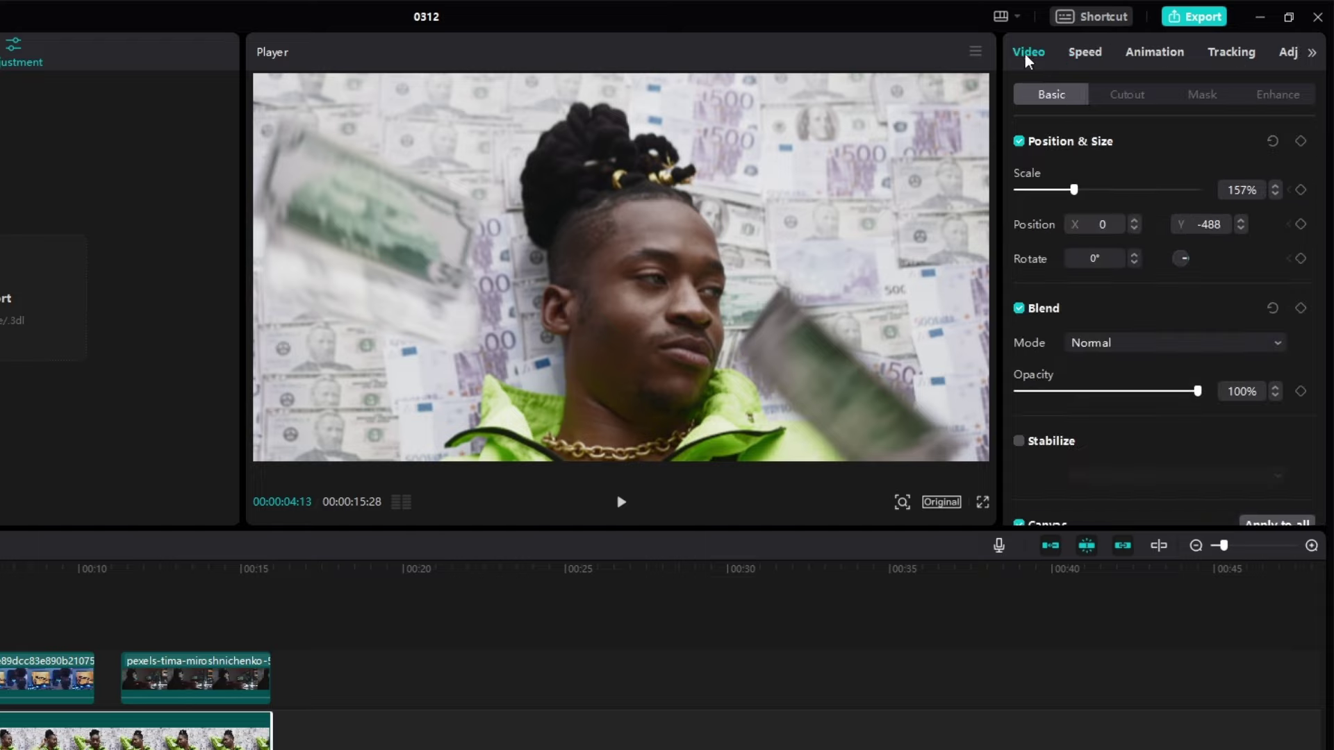
left_click(1129, 94)
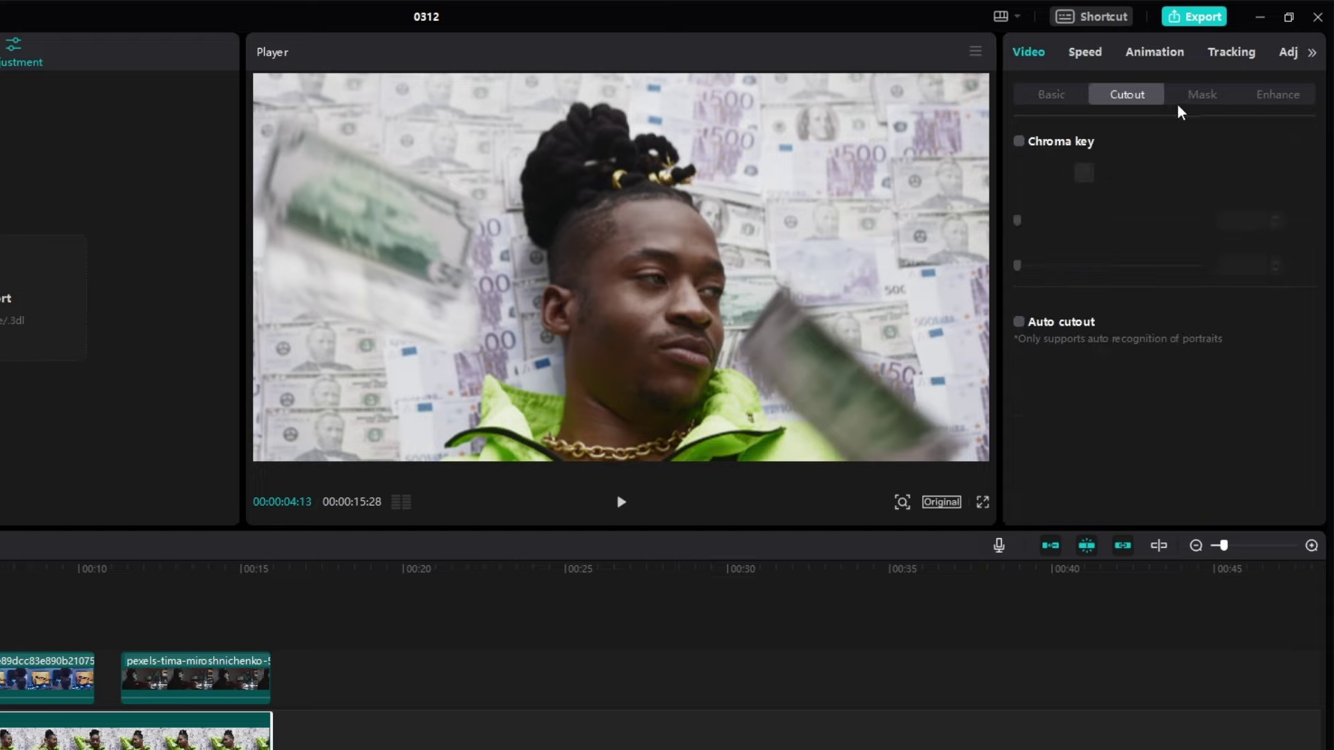
left_click(1197, 96)
left_click(1278, 97)
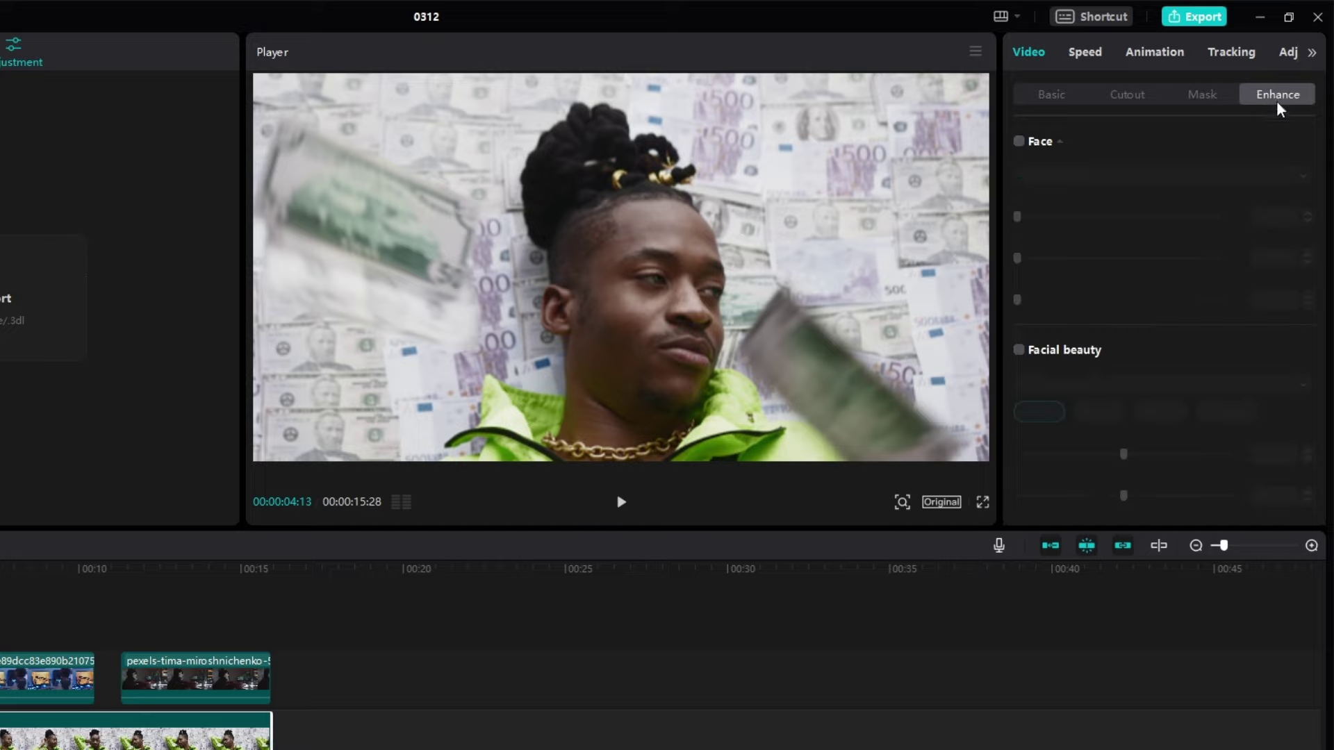
scroll(1146, 208, "down", 1)
scroll(1125, 202, "up", 1)
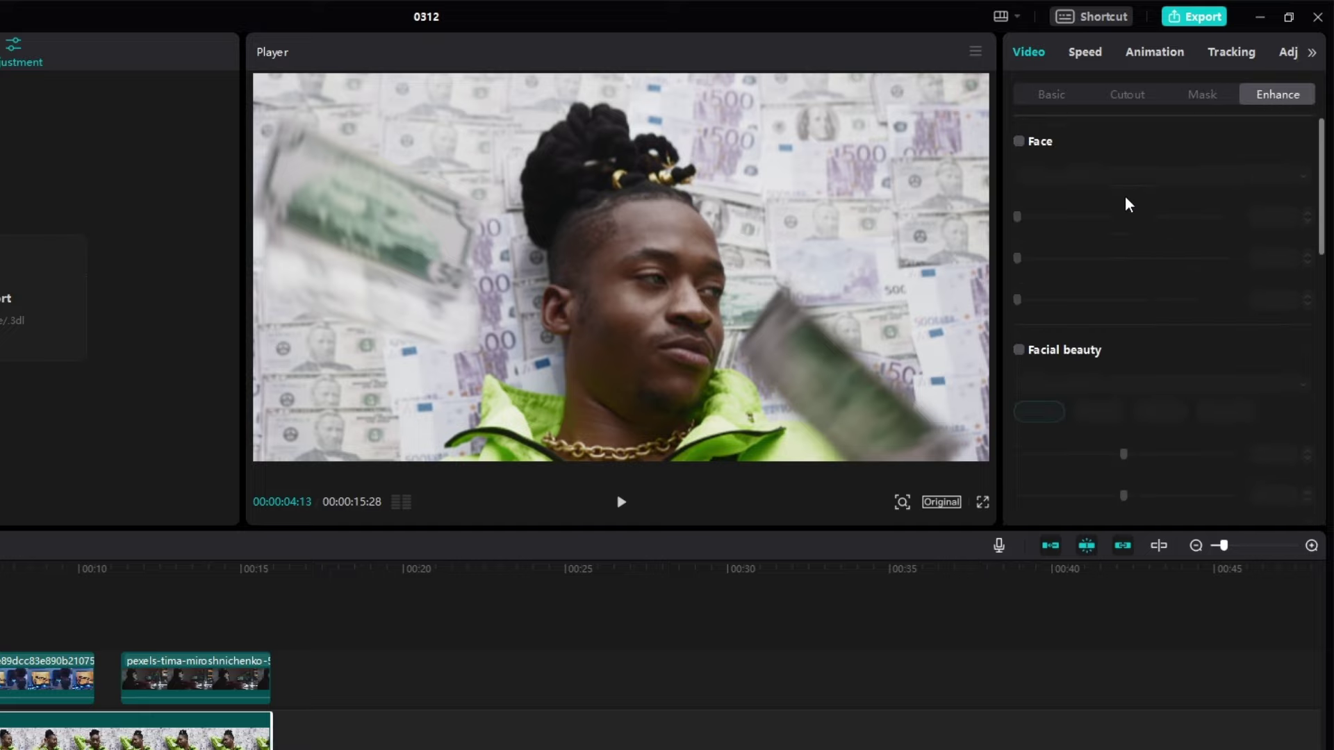
- Enable the Face, Facial beauty, Makeup and Body enhancements on the Money.mp4 clip
left_click(1019, 142)
left_click(1019, 348)
scroll(1131, 301, "down", 7)
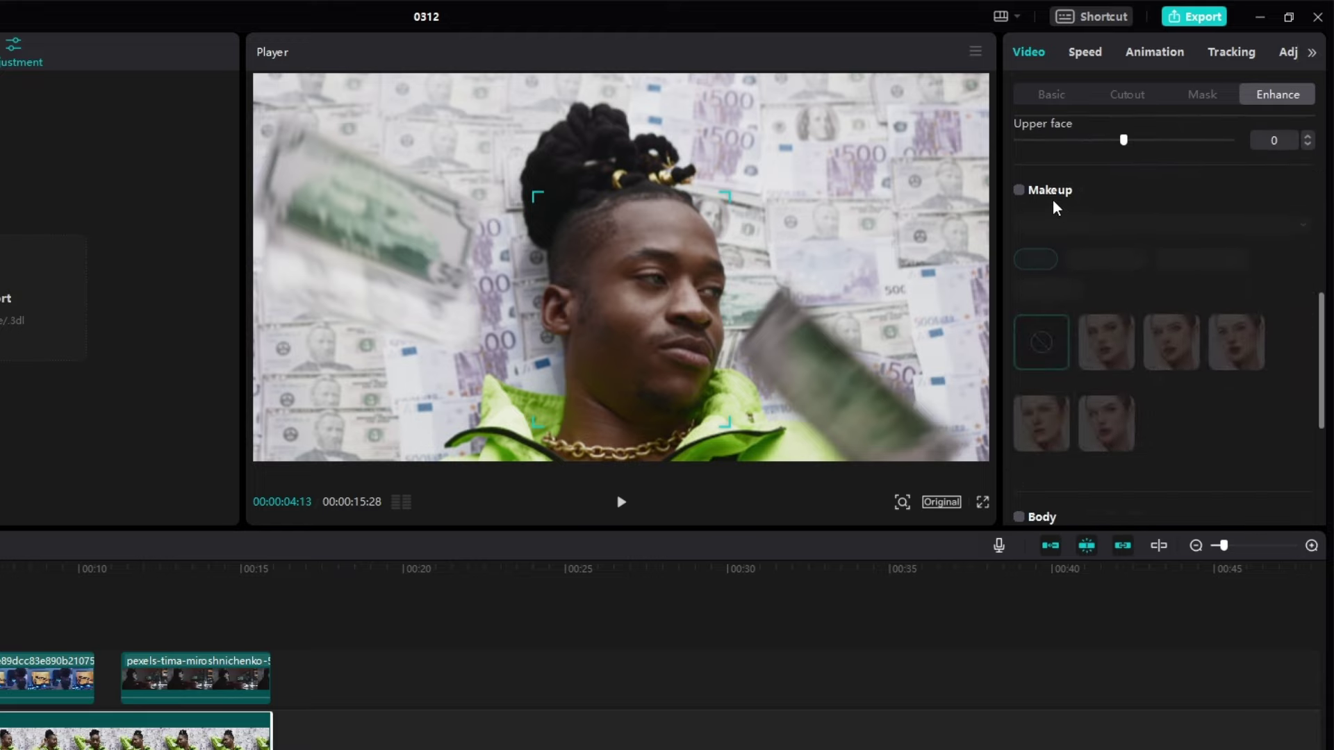
left_click(1019, 191)
scroll(1140, 217, "down", 4)
scroll(1140, 238, "up", 1)
scroll(1037, 217, "down", 1)
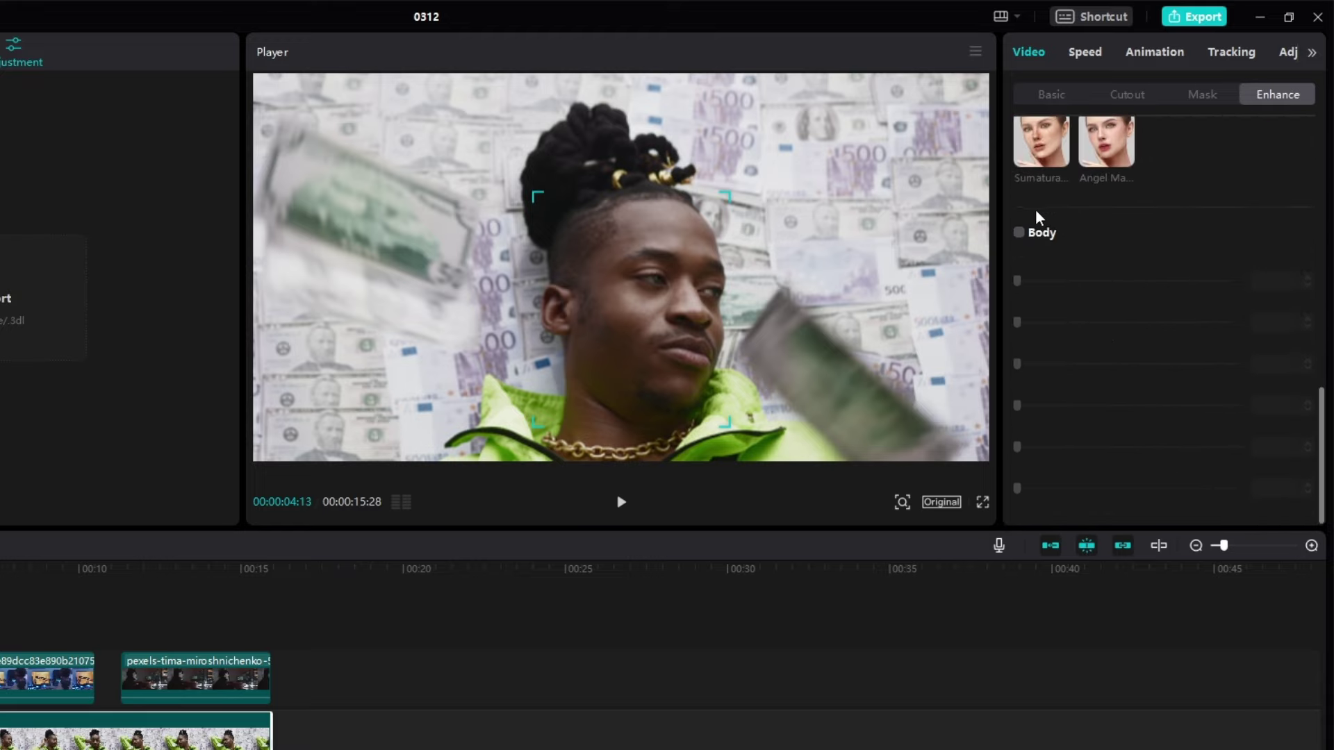
left_click(1018, 233)
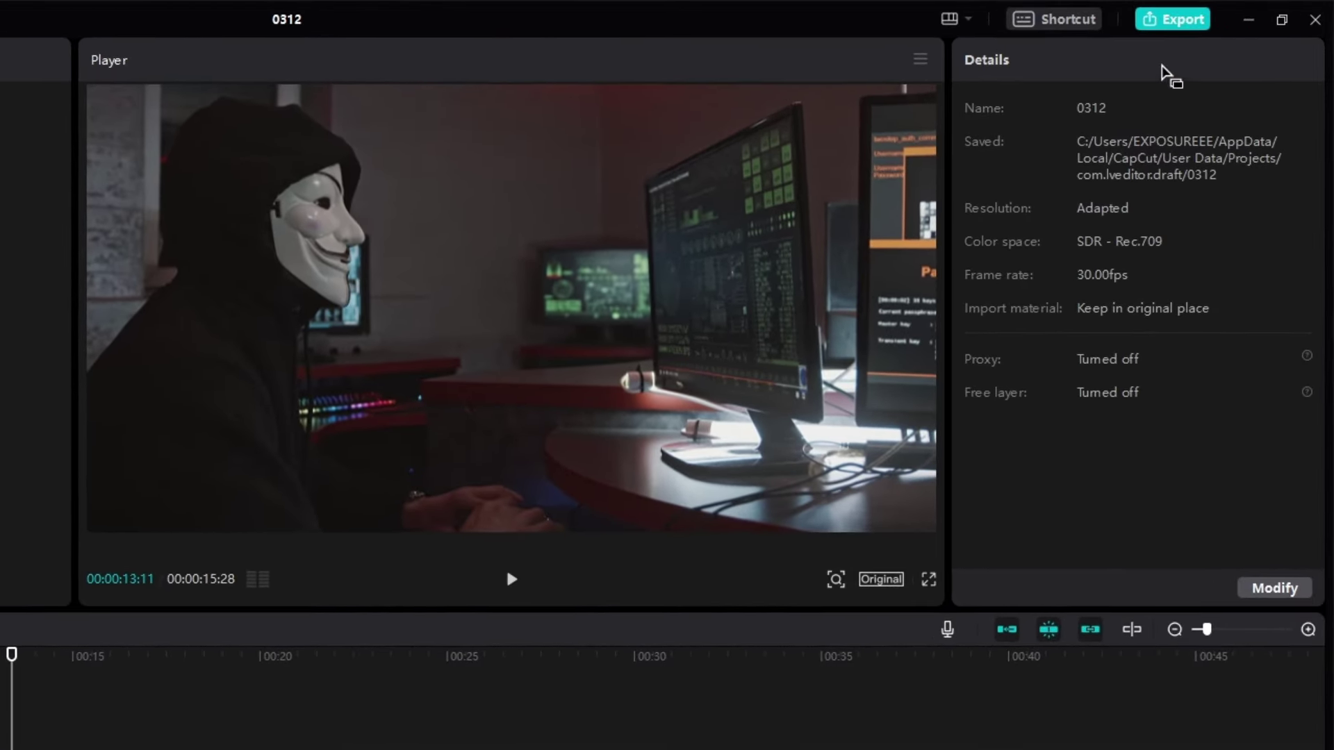
- Open the project's export settings and view the available resolution options
left_click(1171, 27)
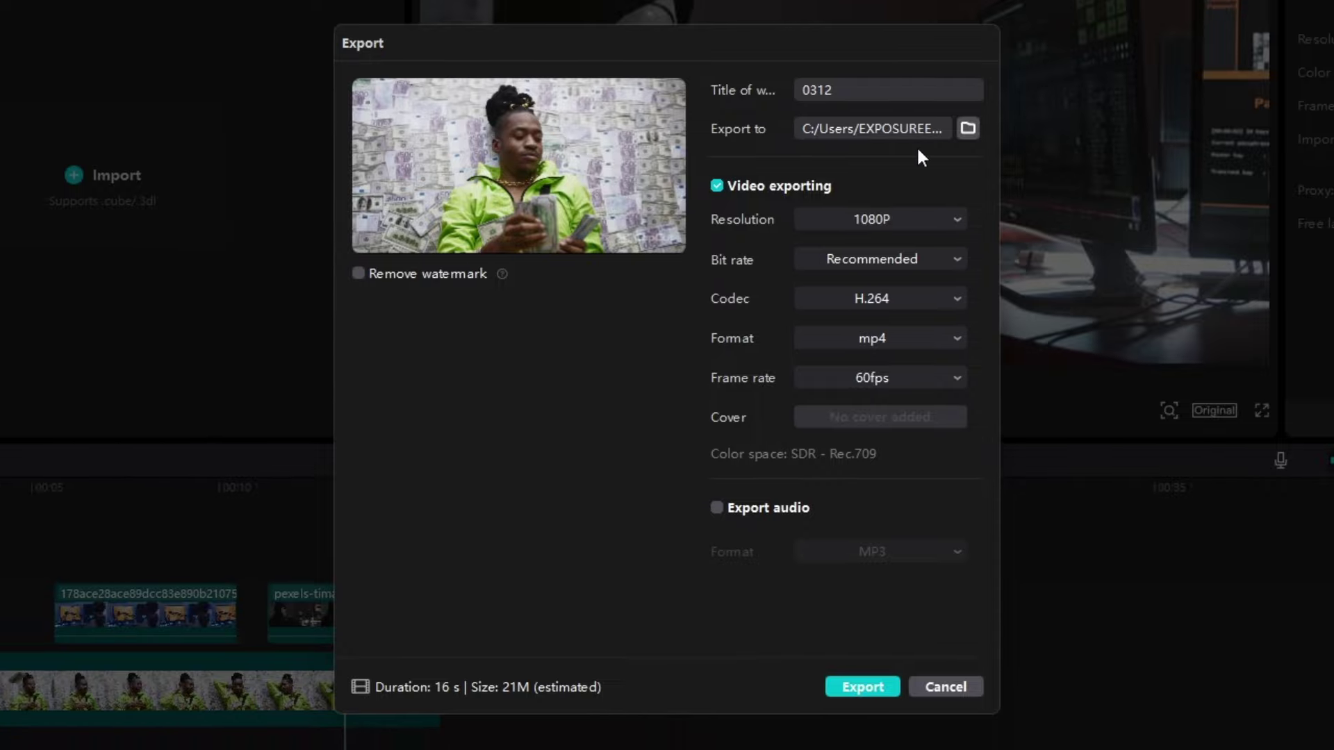
left_click(890, 217)
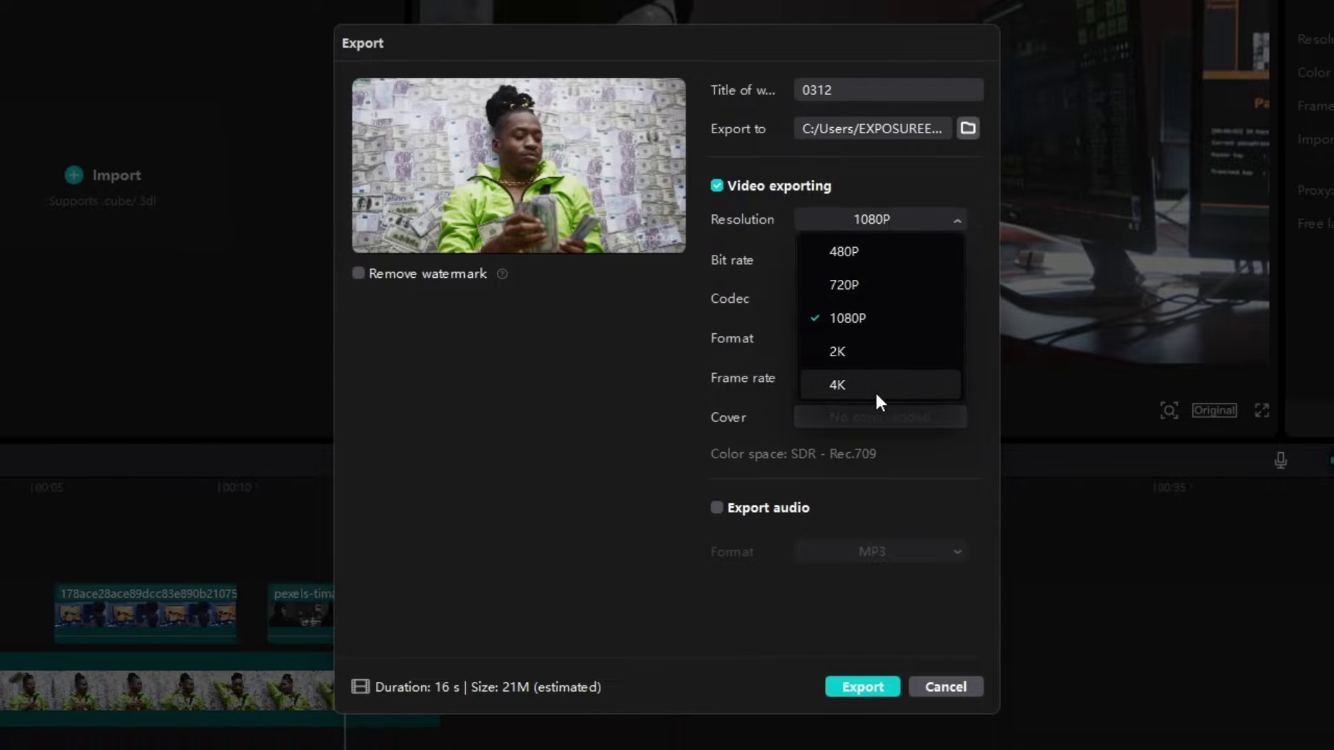
left_click(617, 390)
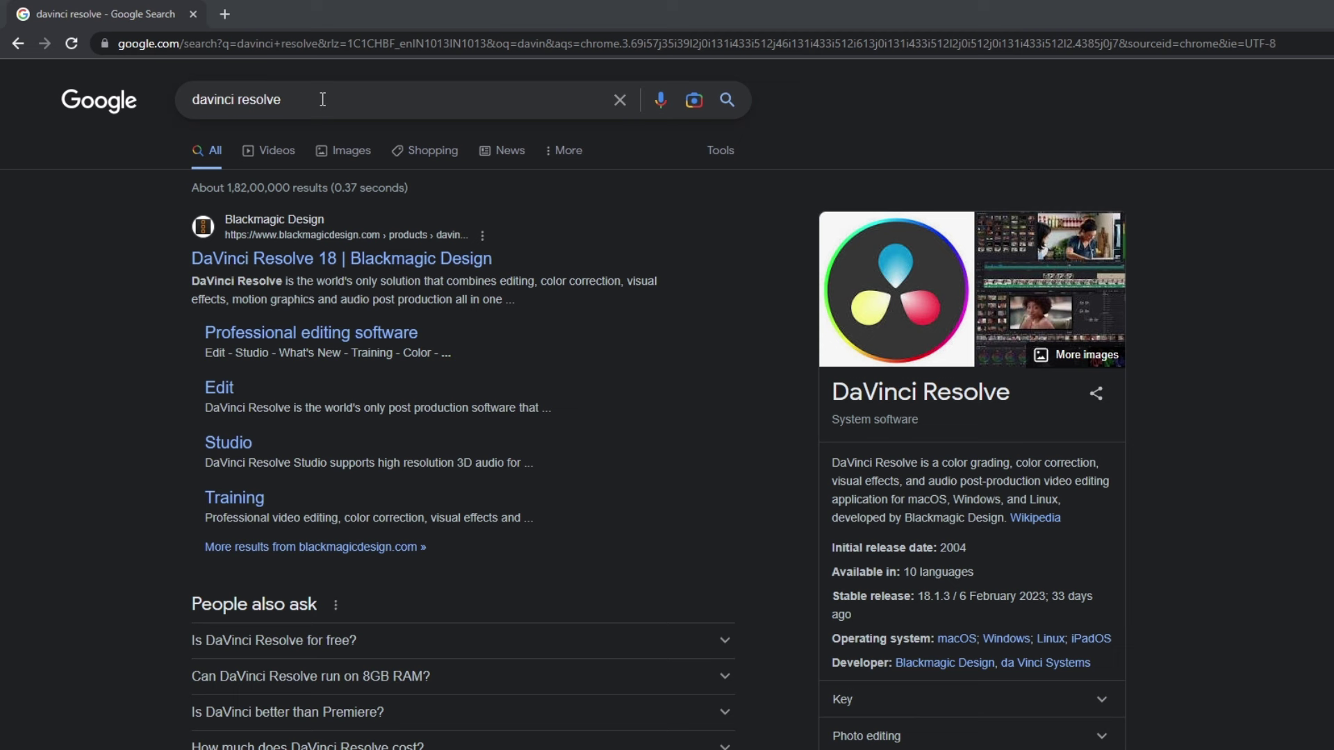
- Open Blackmagic Design's DaVinci Resolve 18 page in the browser and choose the free edition's Windows download
left_click(152, 103)
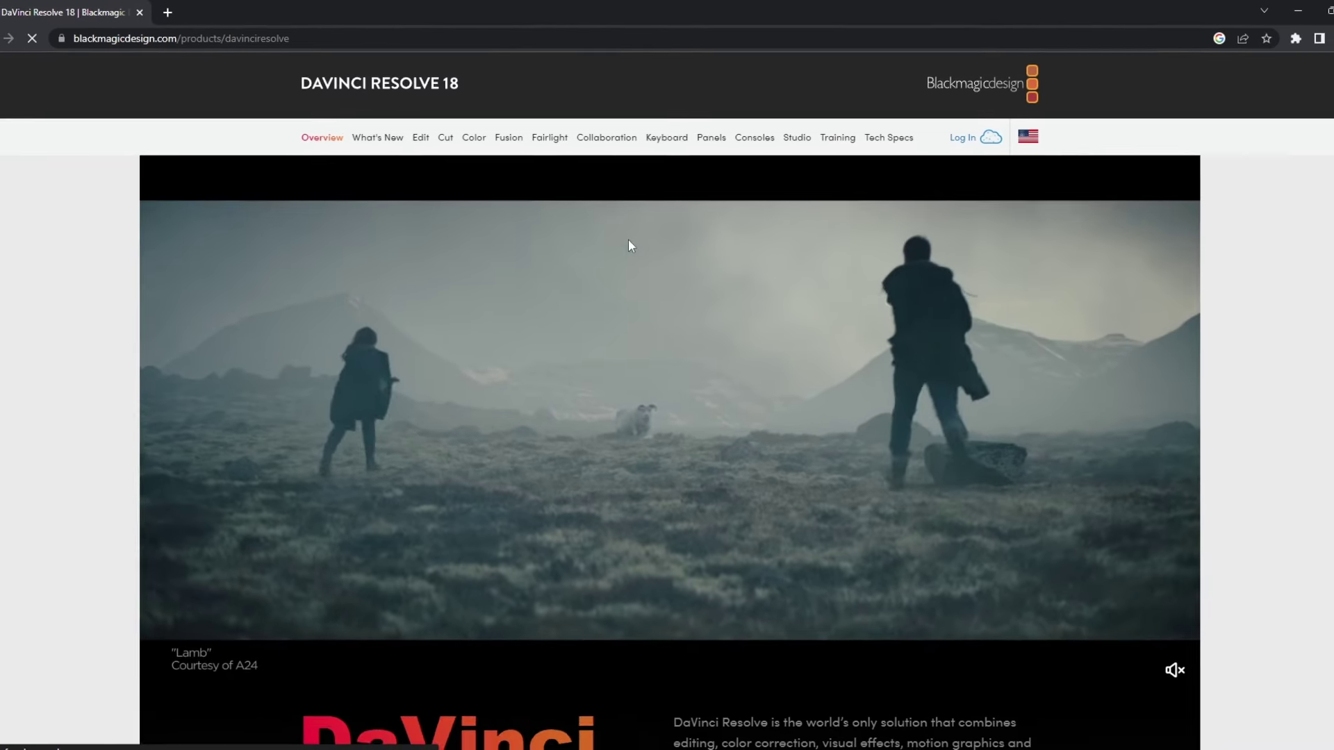
scroll(986, 292, "down", 6)
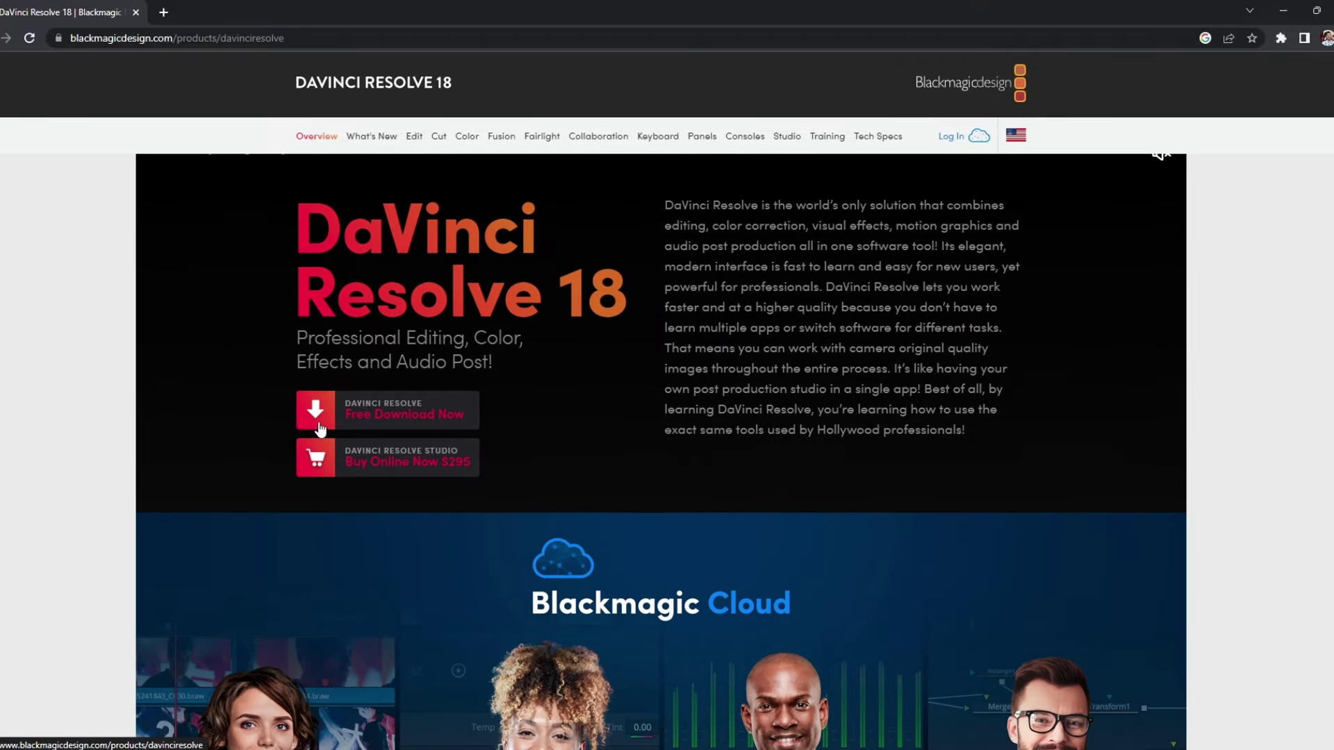
left_click(430, 416)
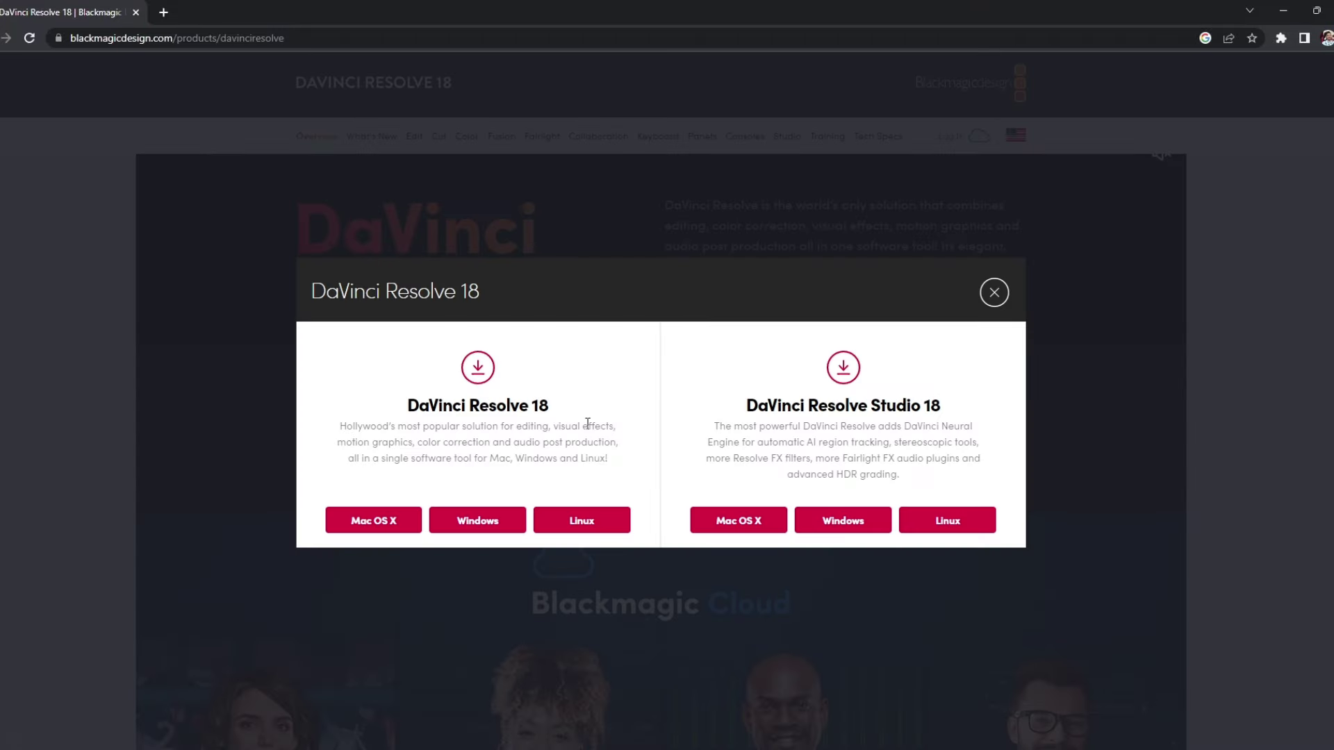
triple_click(490, 394)
left_click(498, 481)
left_click(486, 521)
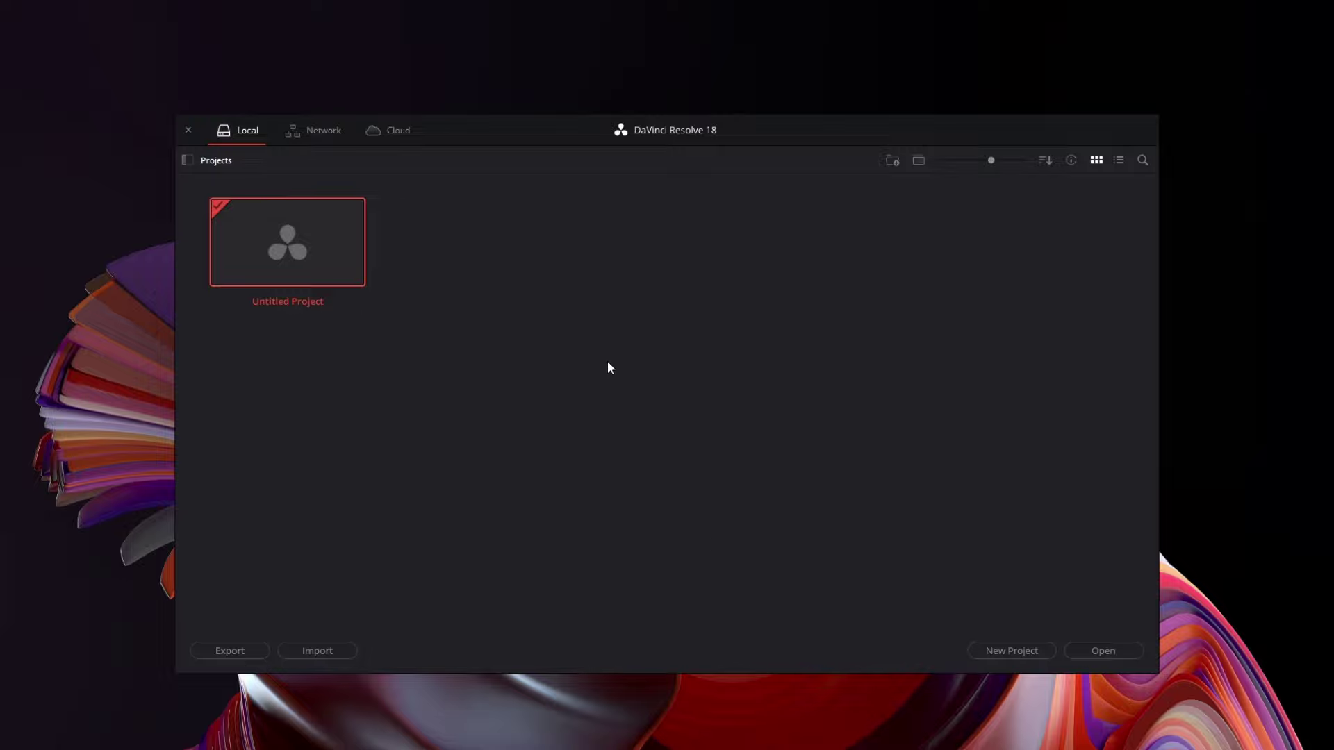
- Switch to DaVinci Resolve and create a new project named Tutorial
left_click(995, 653)
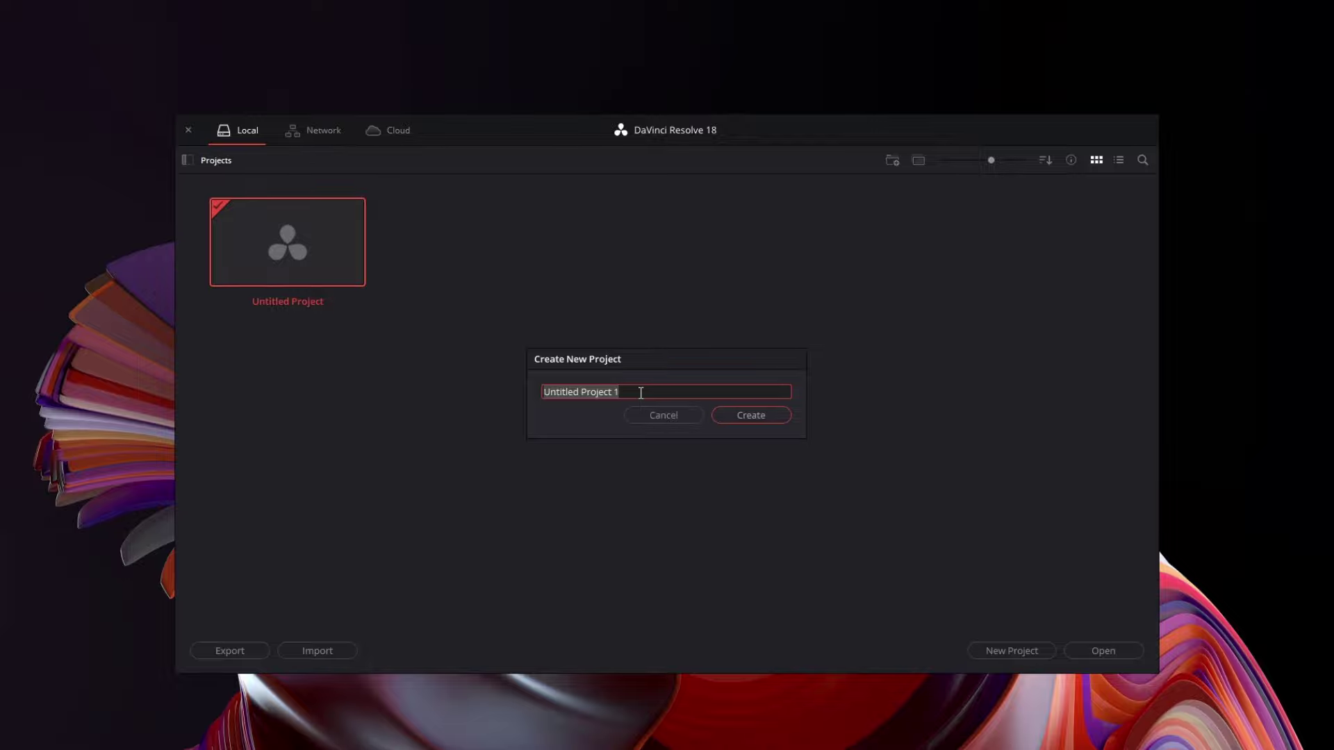
type("Tutorial")
left_click(751, 415)
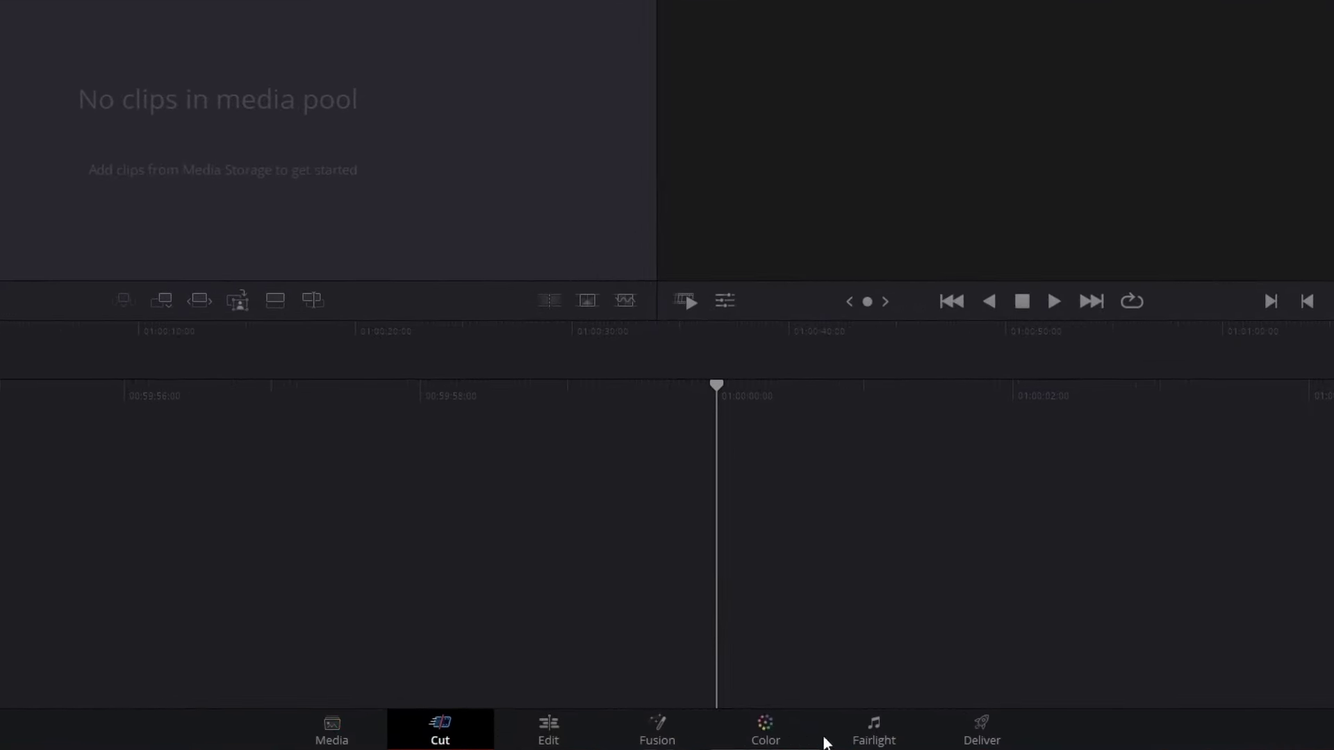
- Browse the folders of the E: drive in the Media page's storage browser
left_click(341, 738)
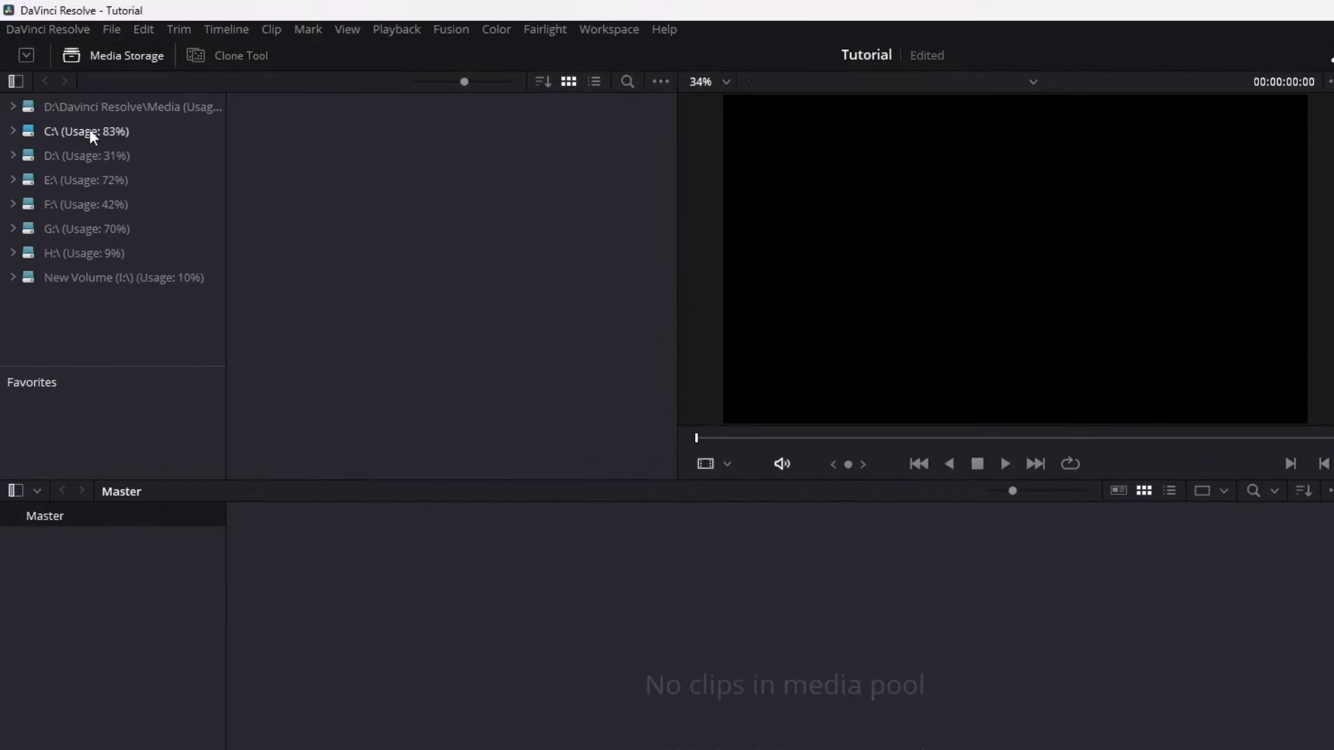
left_click(82, 182)
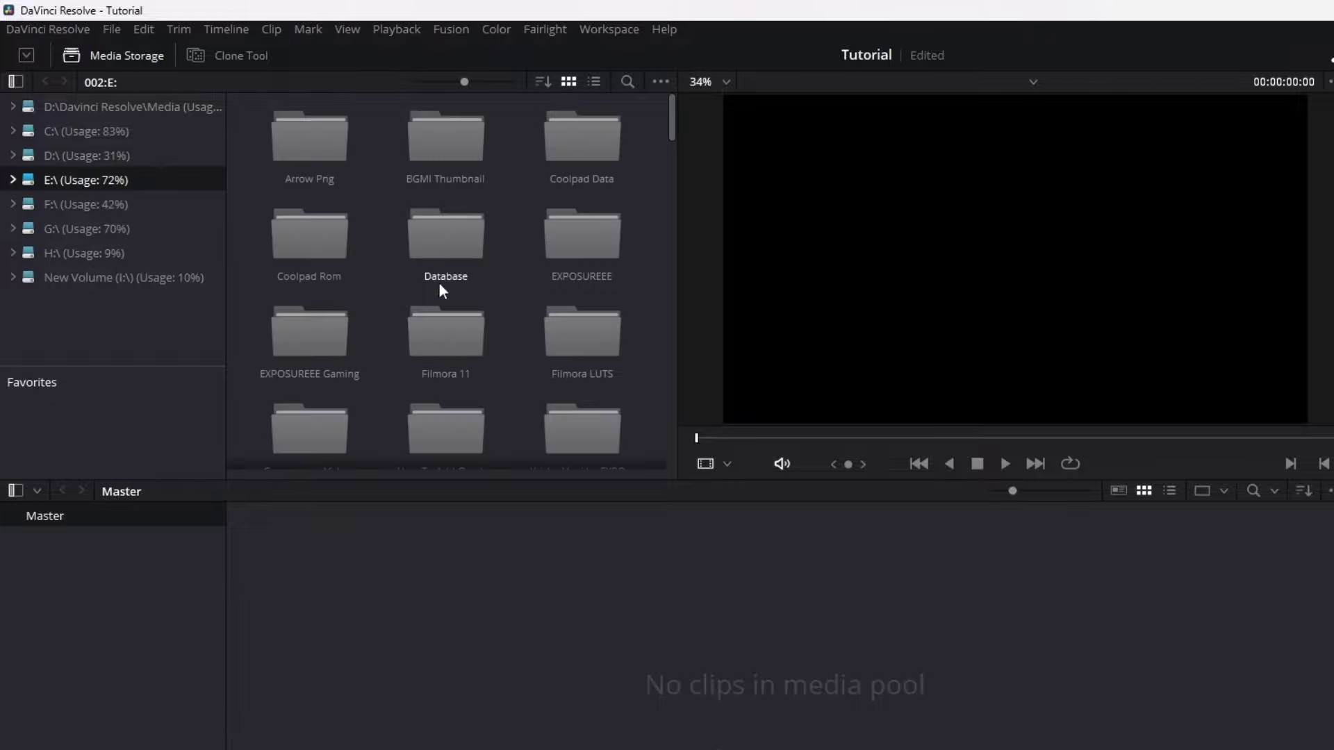
scroll(494, 340, "down", 2)
scroll(494, 342, "up", 2)
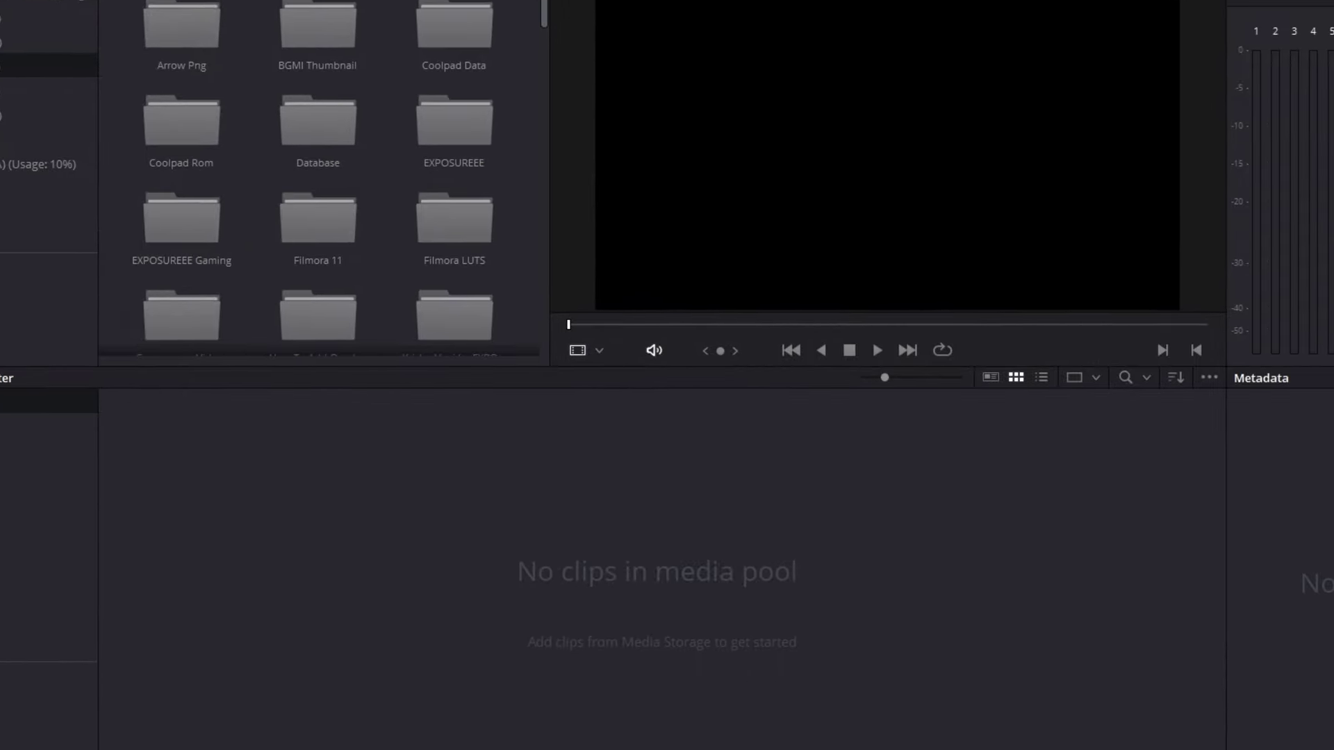
left_click(616, 749)
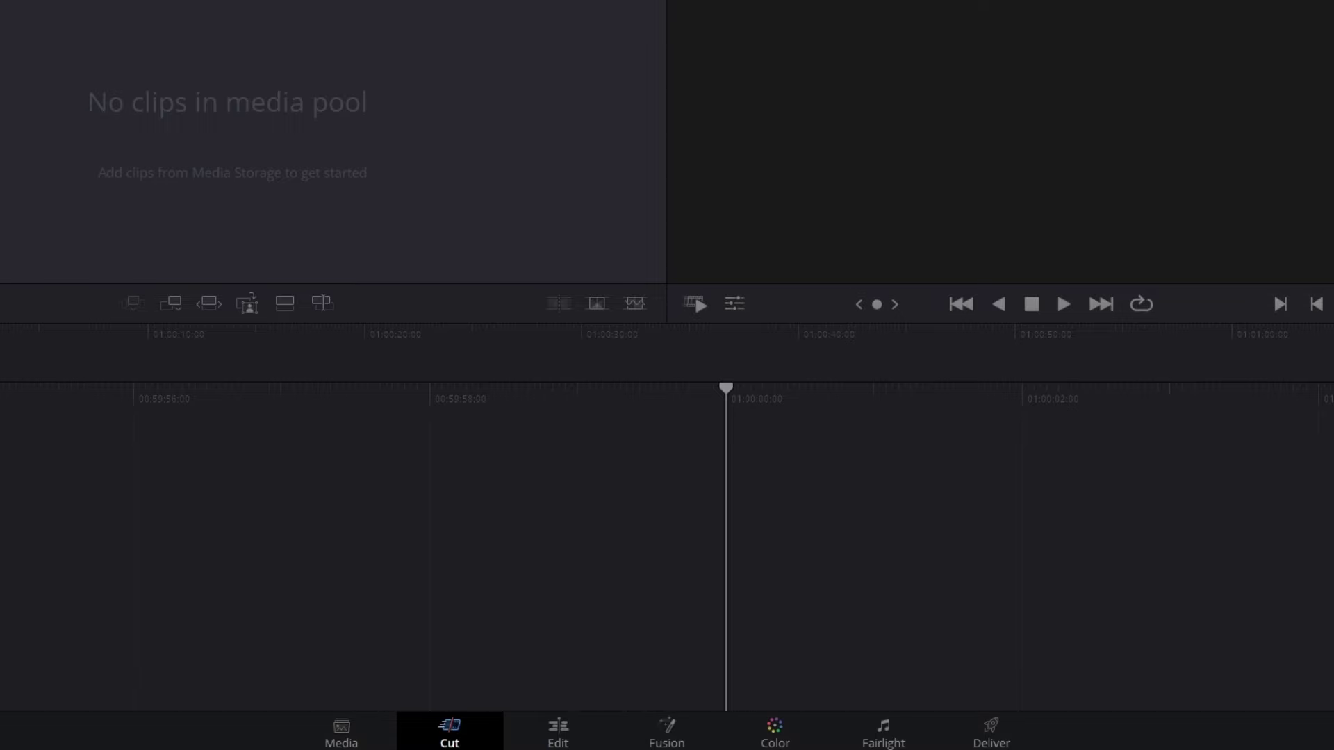
left_click(746, 733)
left_click(719, 389)
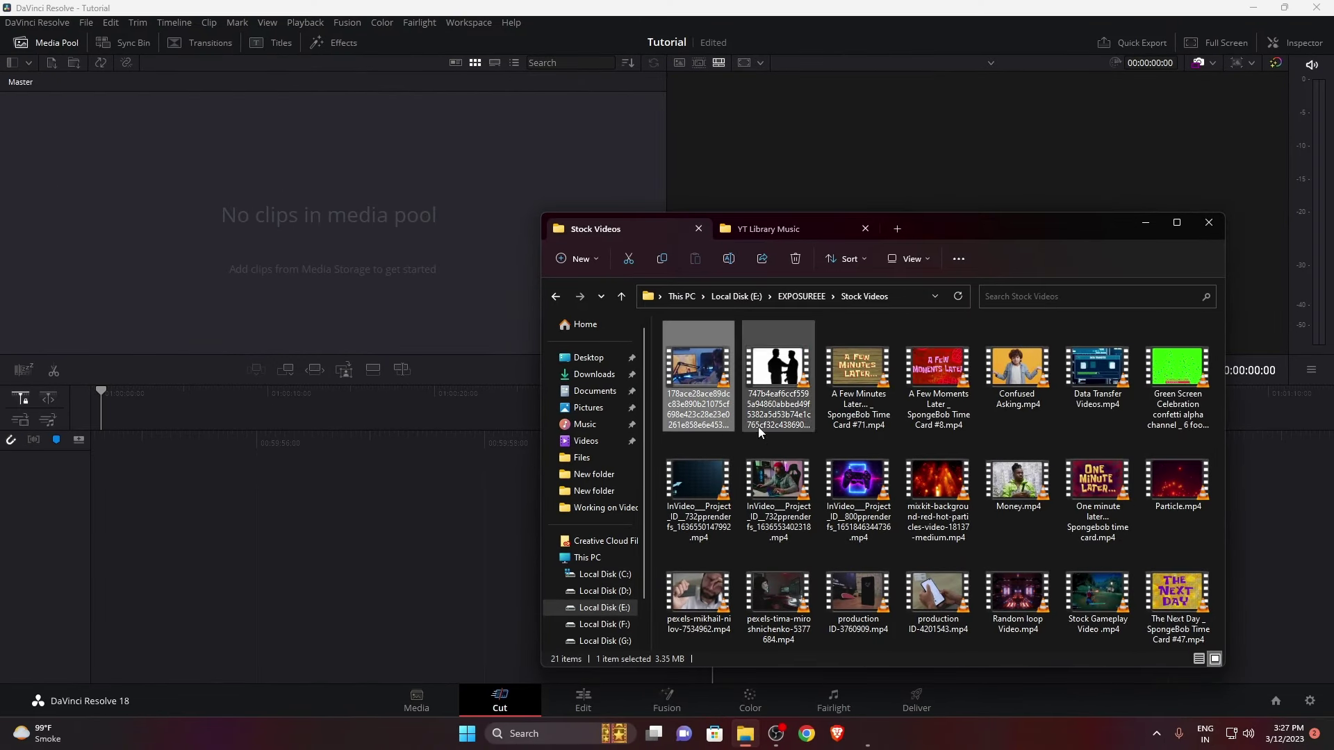
left_click(701, 486, "ctrl")
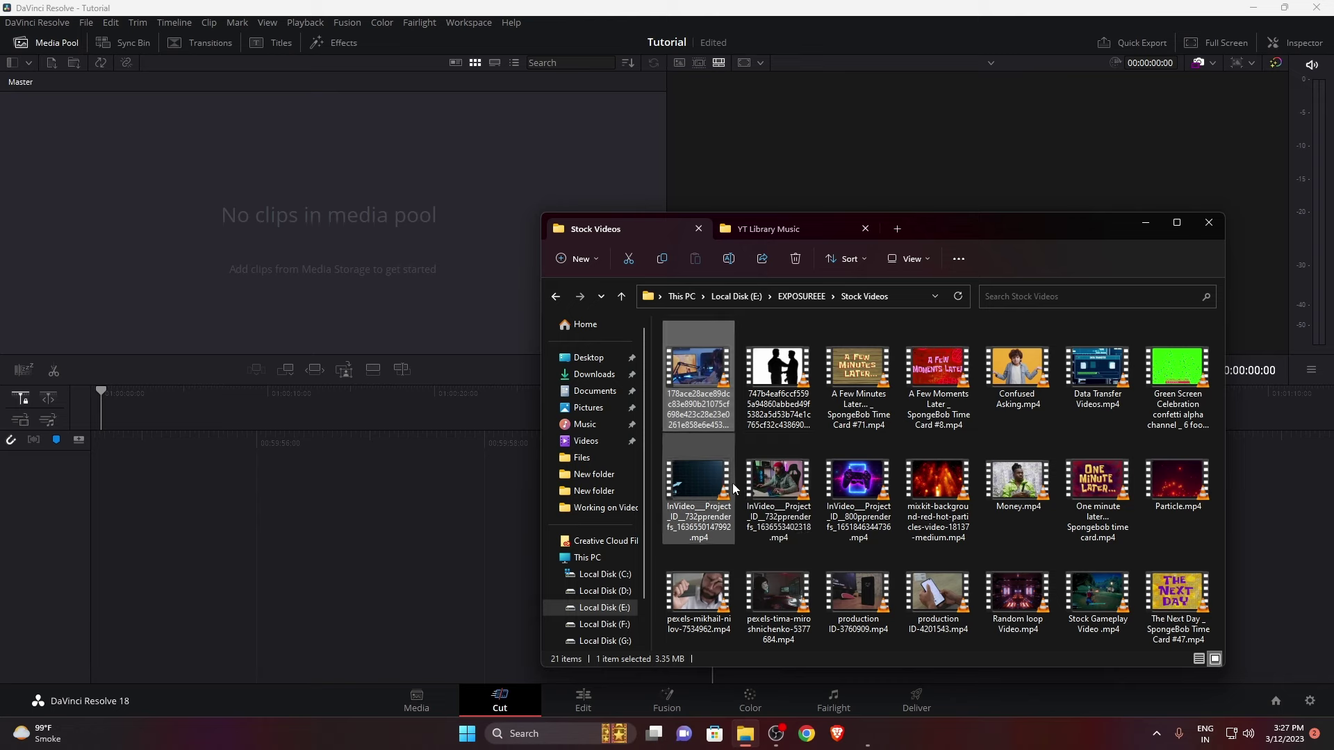
left_click(1079, 370, "ctrl")
left_click_drag(1078, 370, 297, 273)
- Import One Time - Jeremy Black.mp3 from the YT Library Music folder into the media pool
left_click(770, 229)
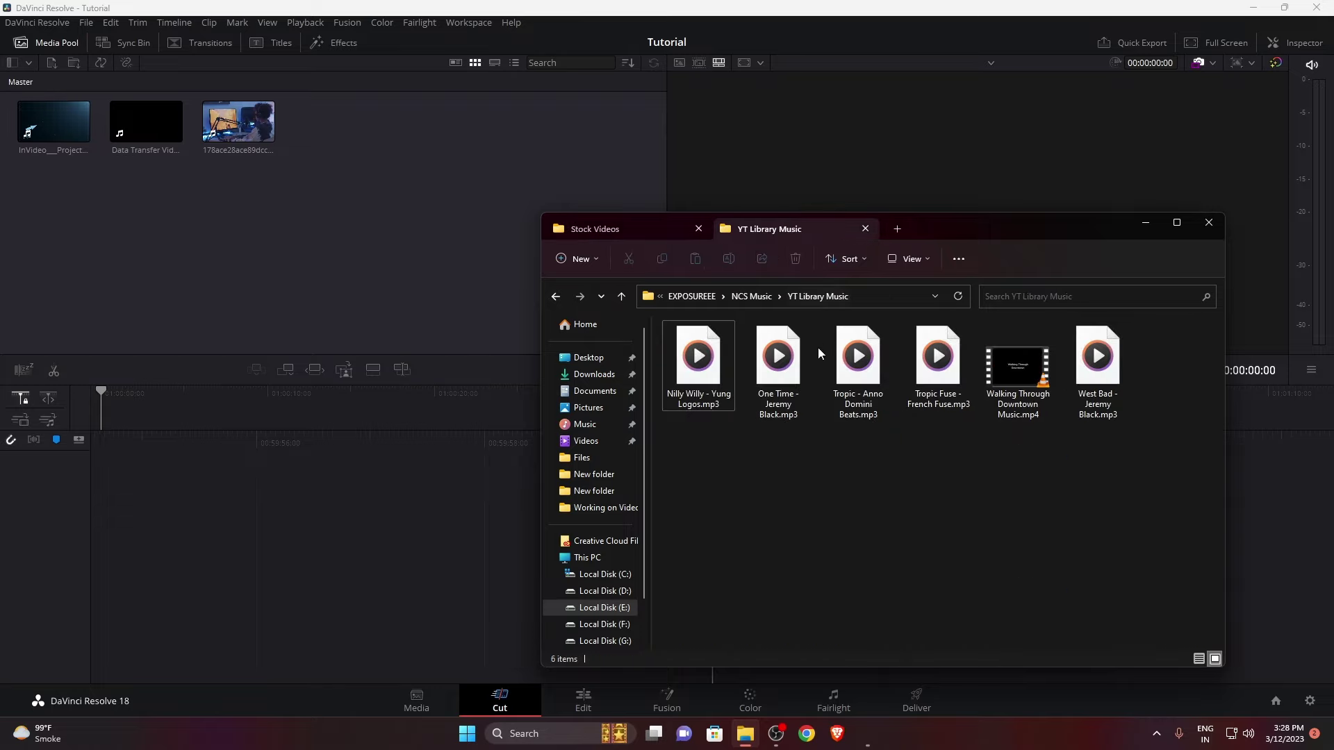
left_click_drag(778, 357, 298, 322)
left_click(263, 275)
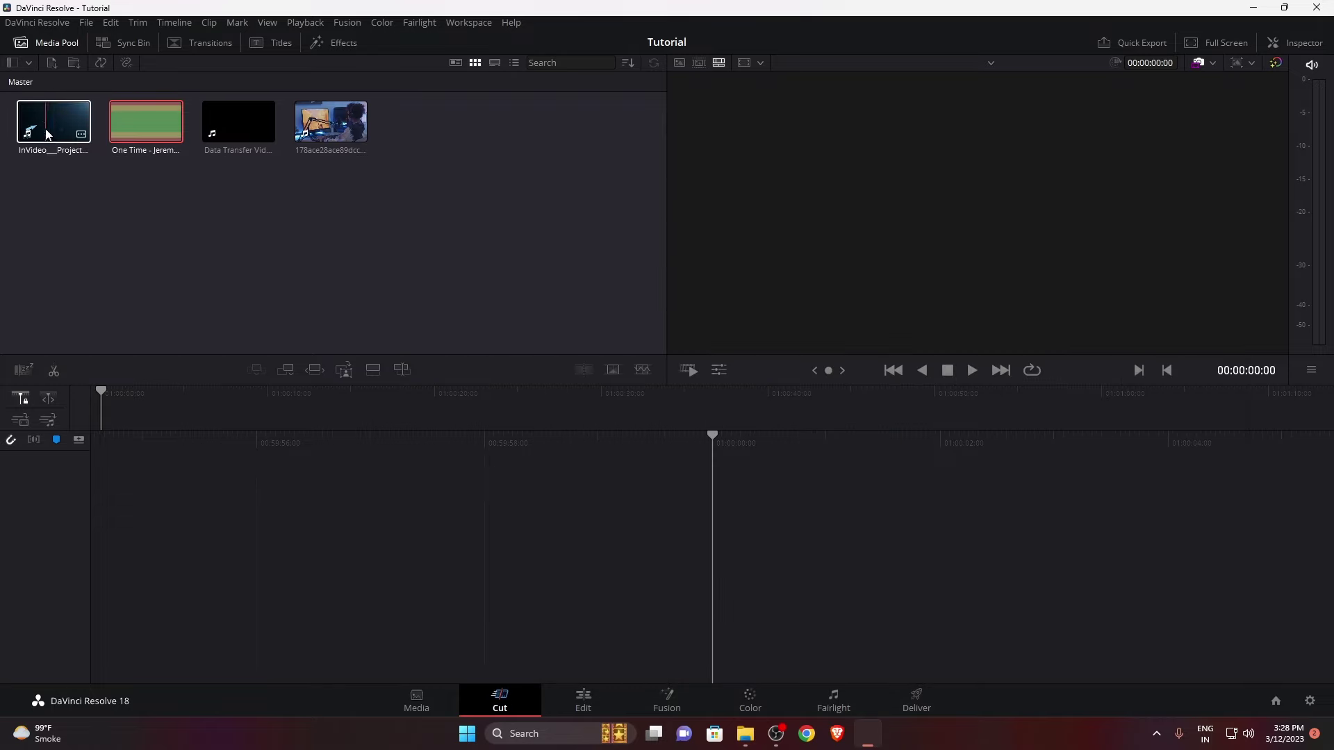
- Place the InVideo clip on a new timeline, split it at 01:00:09:10 and delete the remainder
left_click_drag(53, 121, 152, 478)
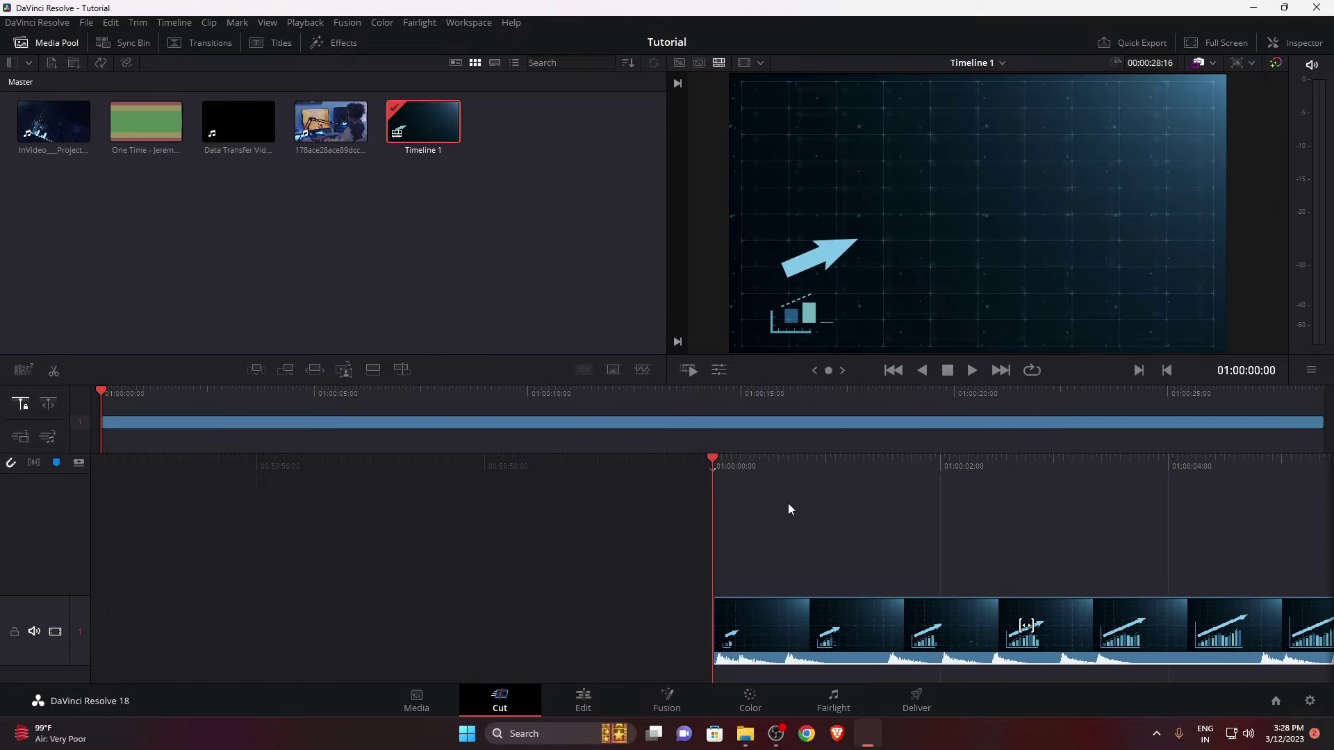
left_click_drag(832, 427, 503, 485)
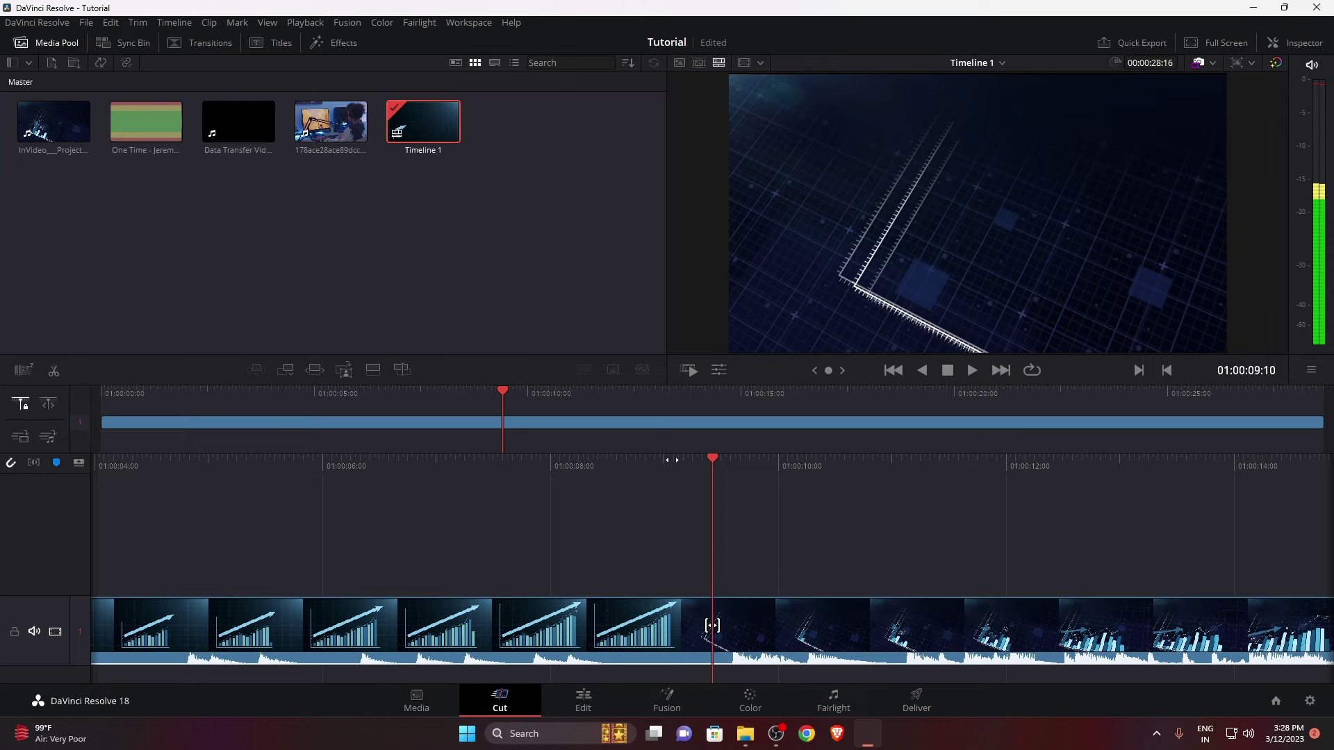
left_click(799, 625)
key("Delete")
- Add the 178ace28 gaming-desk clip on a track above, overlapping the first clip's end, and trim its start
left_click_drag(331, 121, 437, 556)
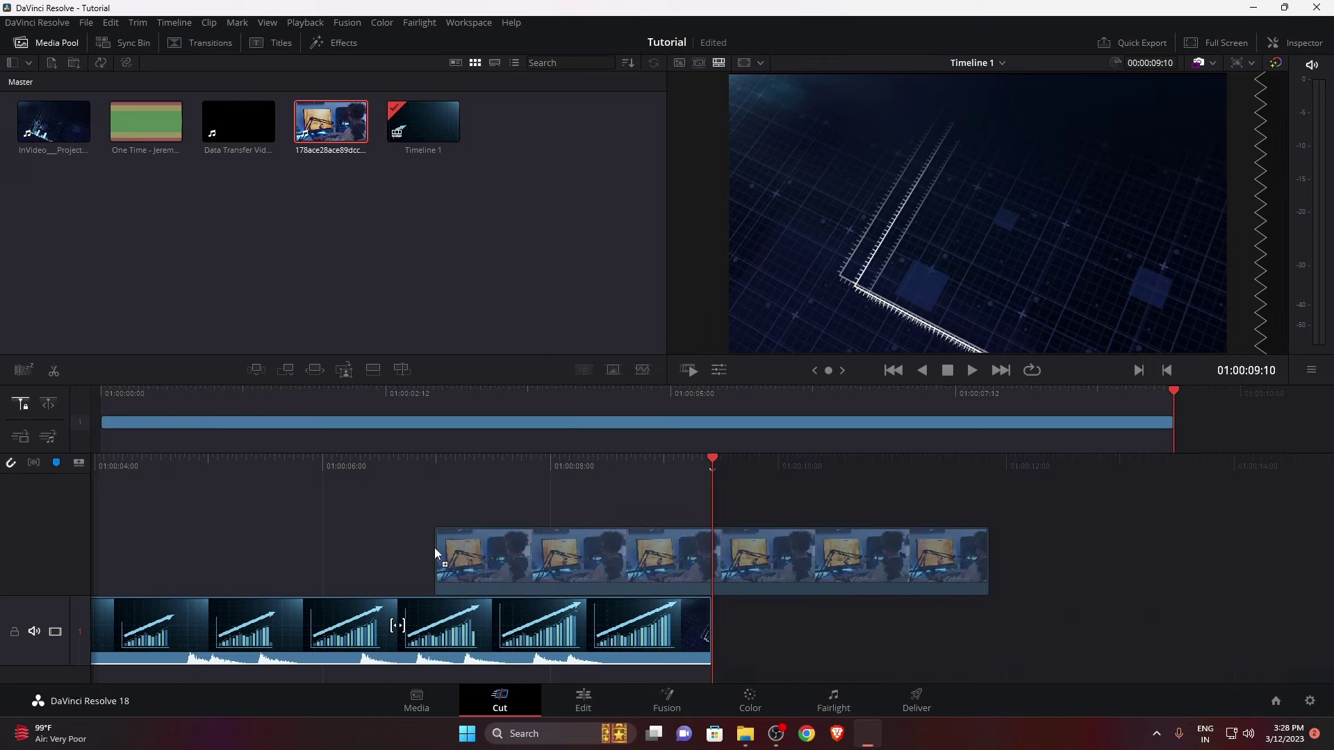
left_click_drag(704, 500, 518, 491)
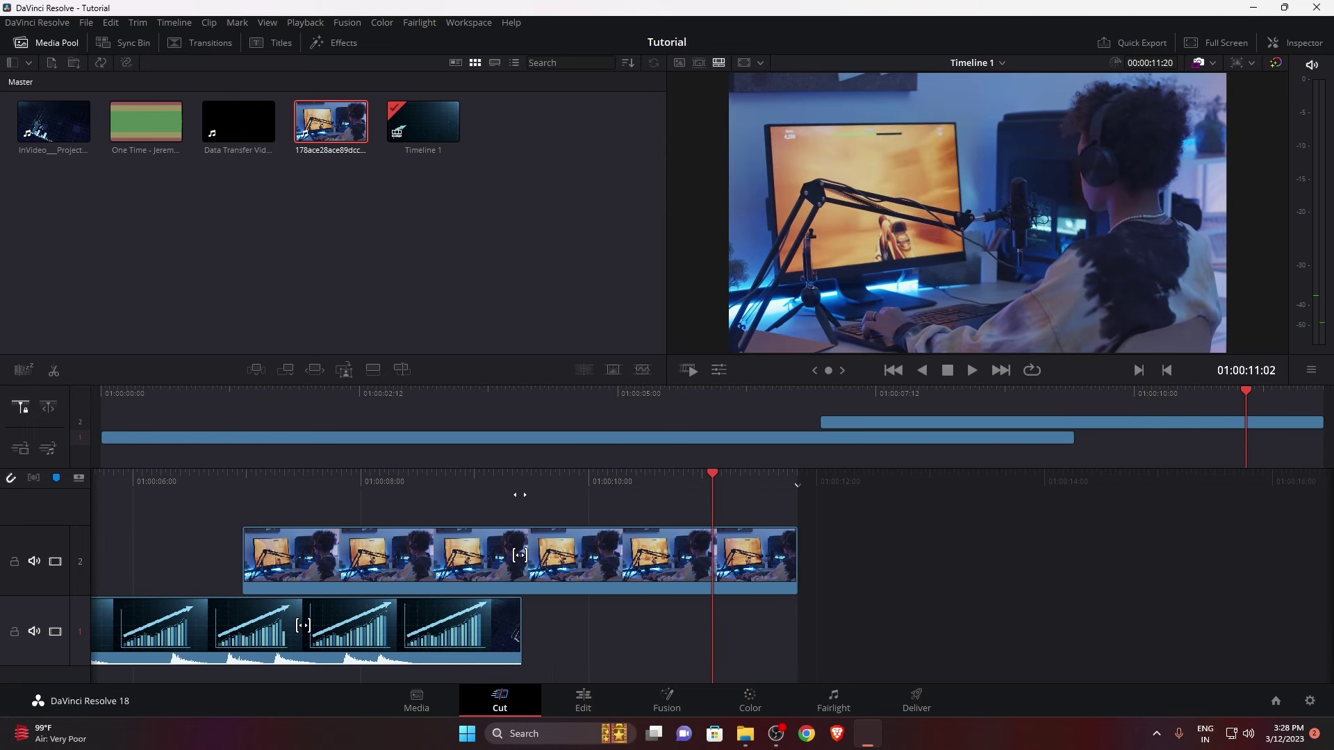
left_click_drag(244, 553, 439, 550)
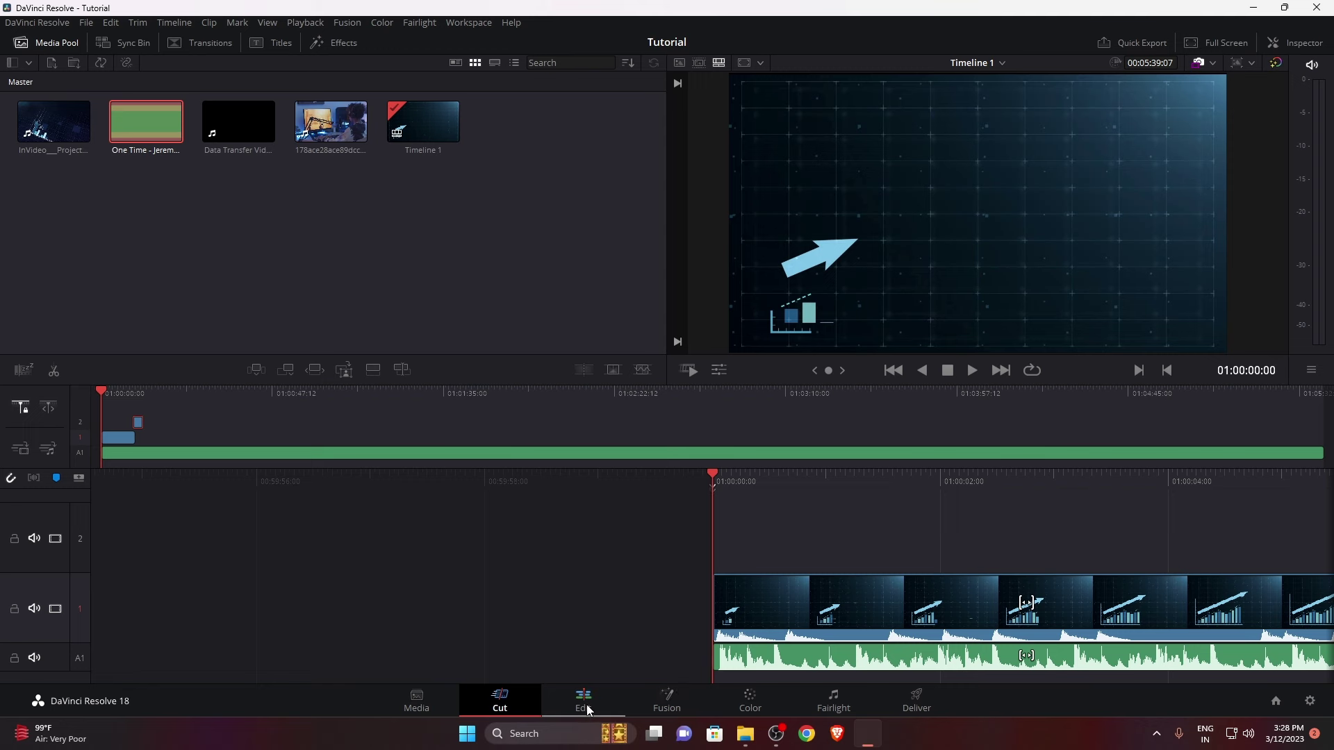
- On the Edit page, split the music on Audio 3 at 01:00:12:19 and delete the part after the cut
left_click(583, 703)
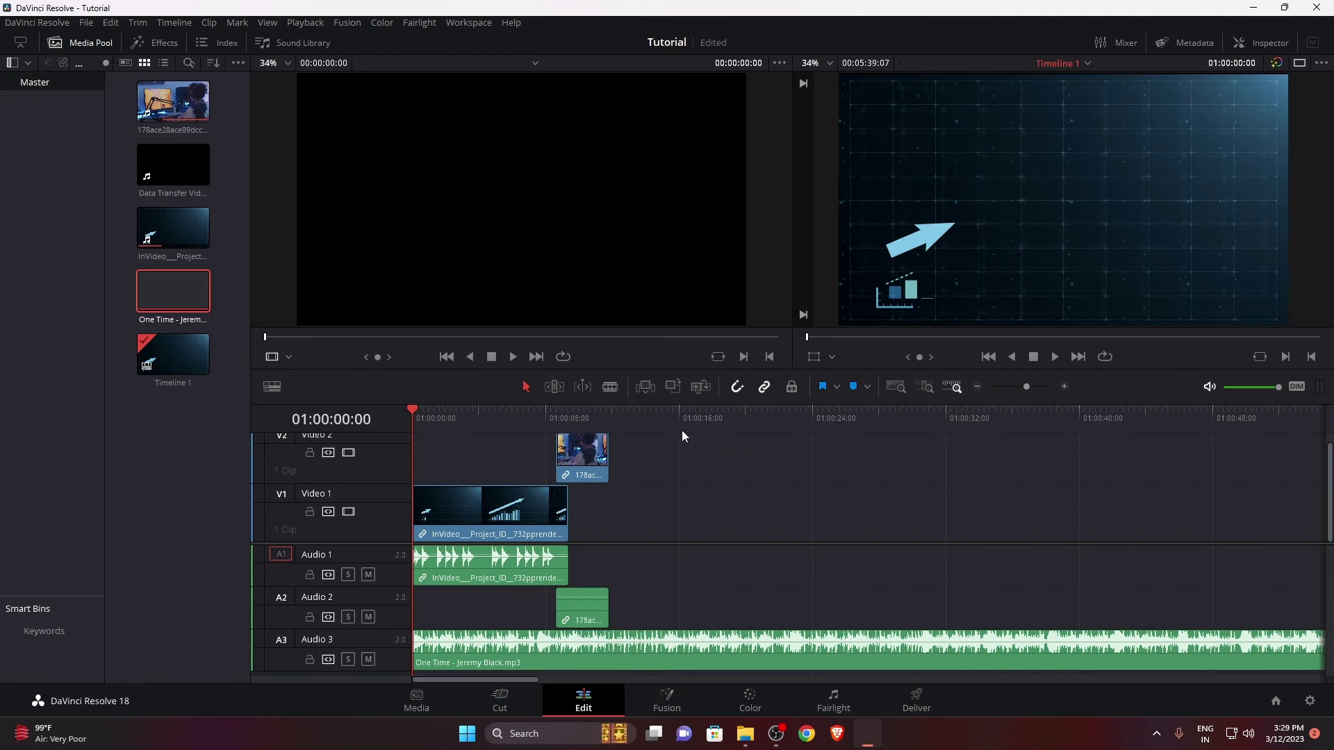
left_click(626, 415)
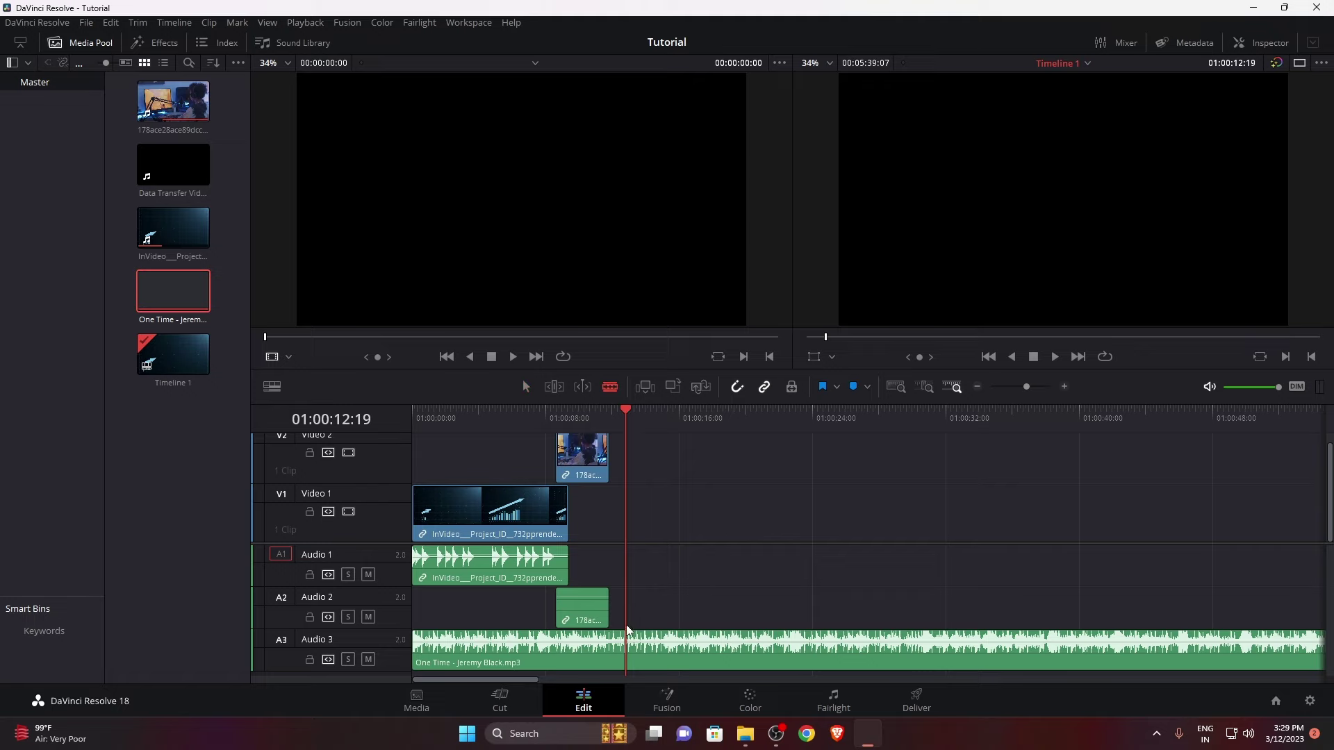
left_click(626, 646)
left_click(526, 386)
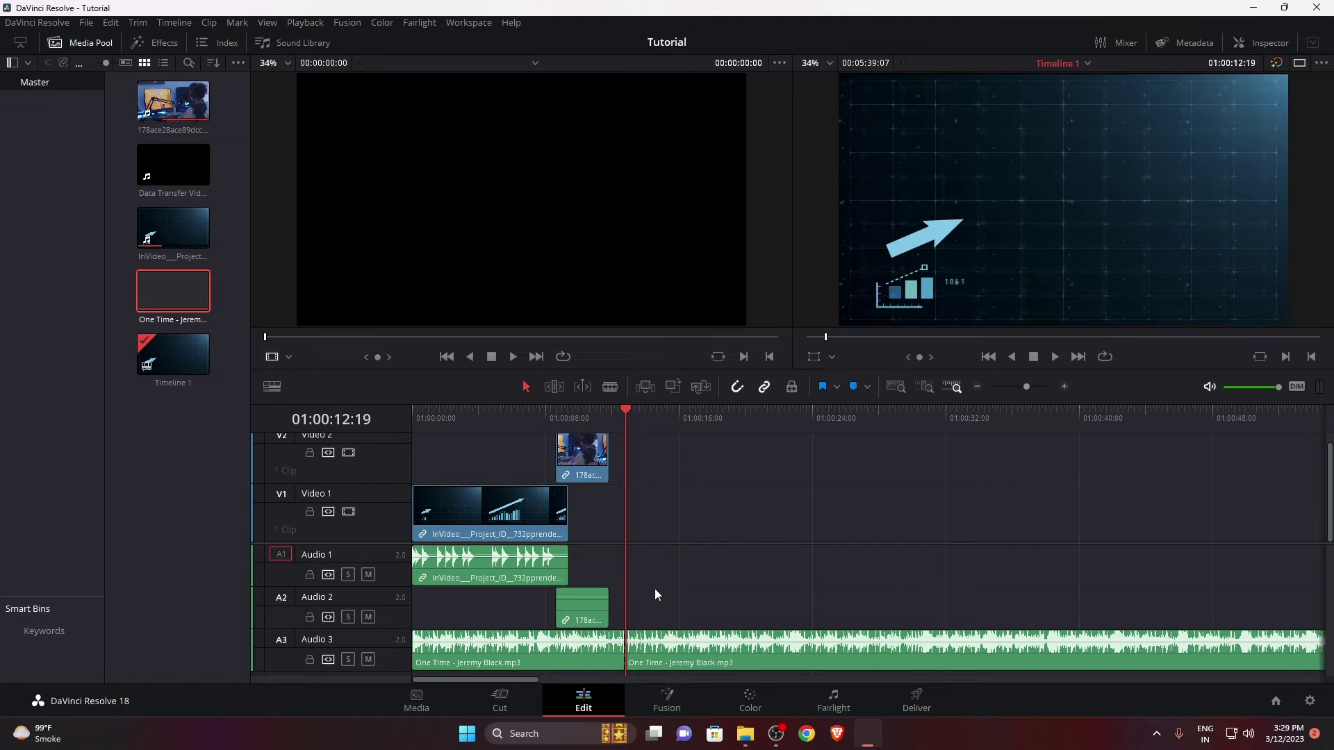
left_click(689, 643)
key("Delete")
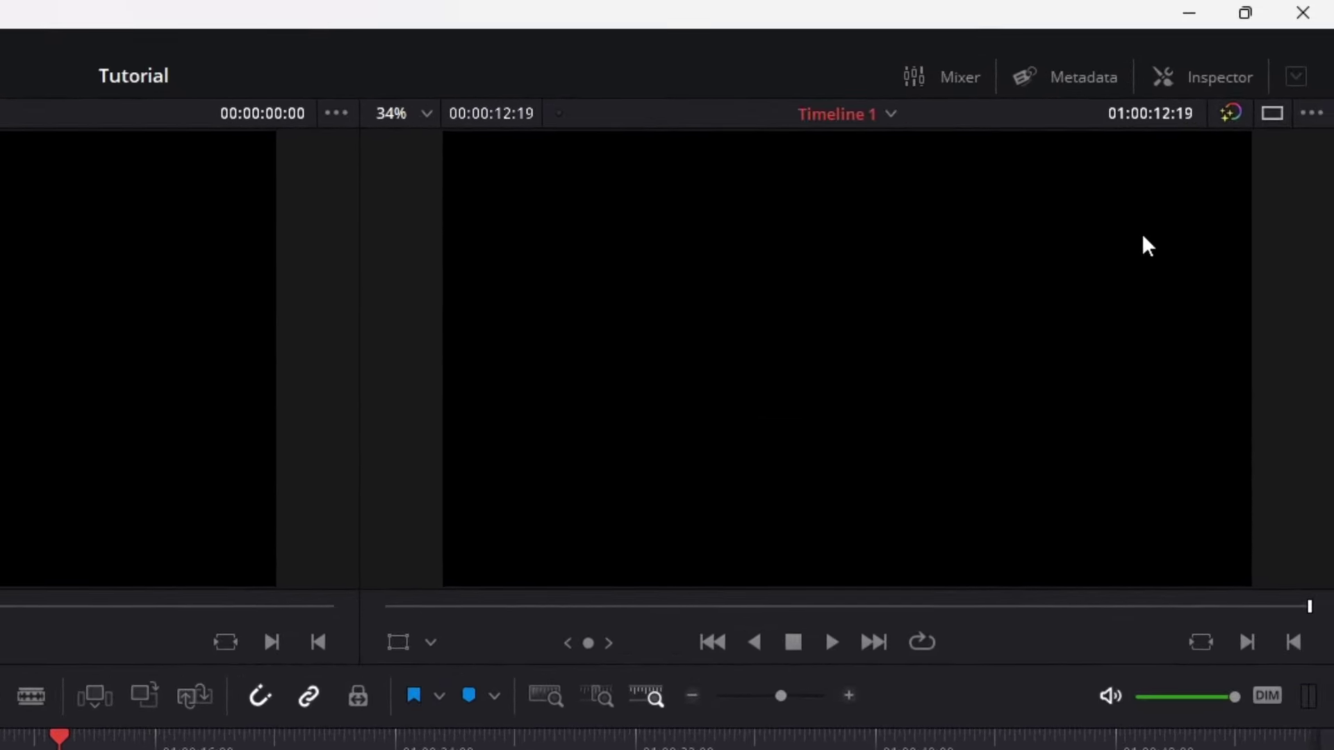
- Switch to single viewer mode, move the playhead to 01:00:09:10 and select the gaming-desk clip in the media pool
left_click(1273, 111)
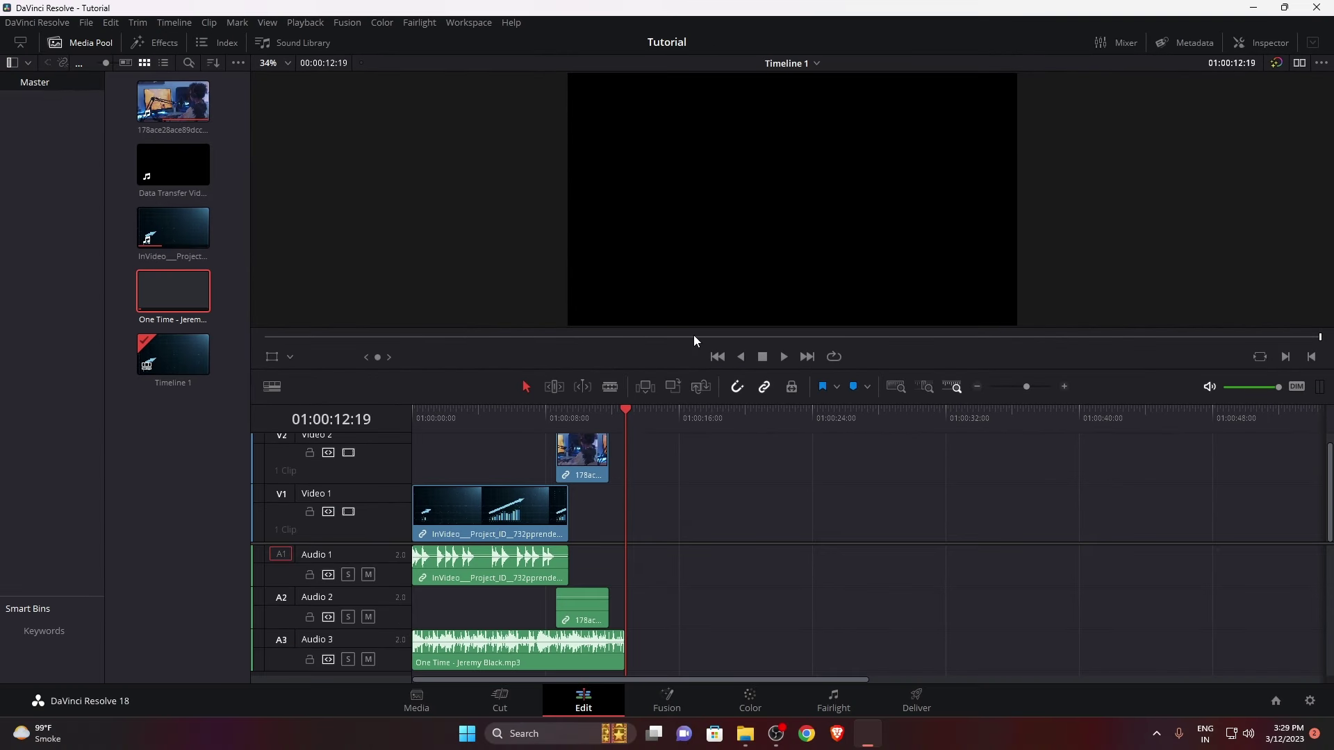
left_click_drag(624, 411, 532, 421)
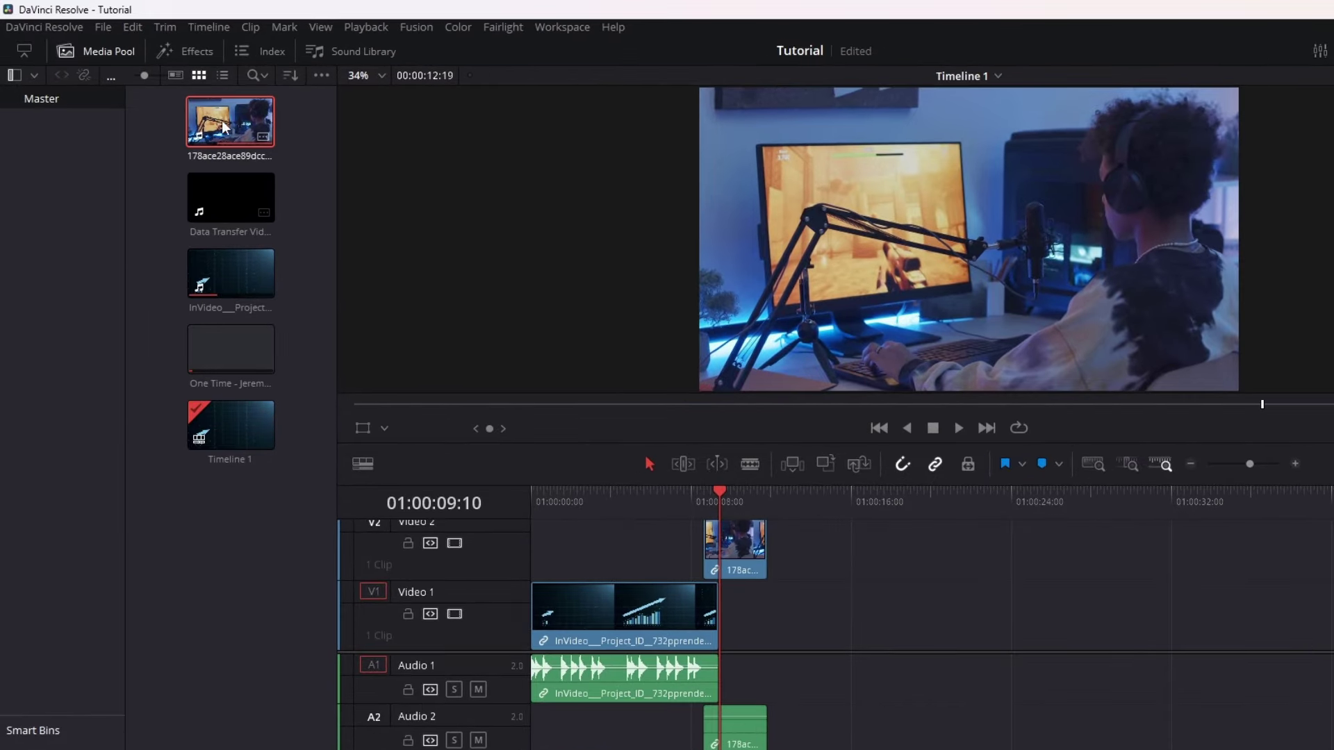
left_click(173, 101)
- Browse the effects library's transitions, titles, generators, effects, Open FX and Audio FX categories
left_click(186, 56)
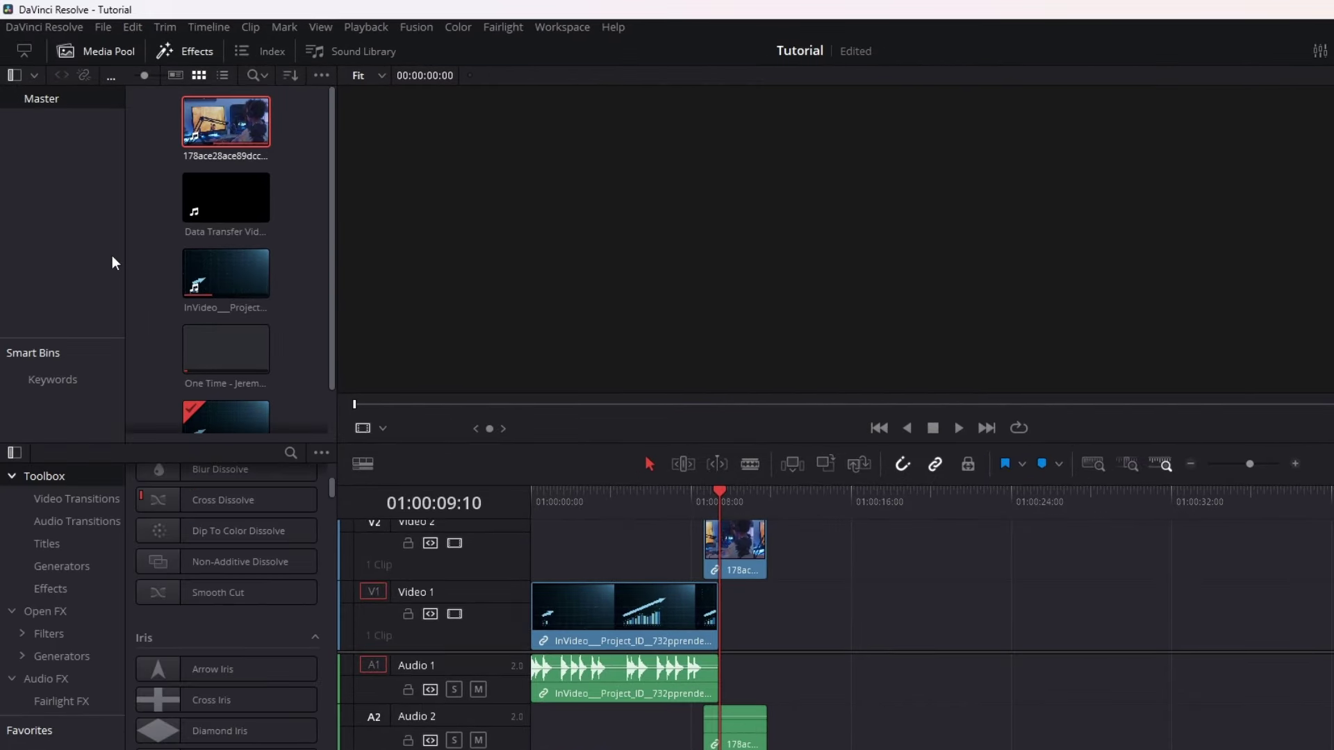
scroll(176, 514, "down", 3)
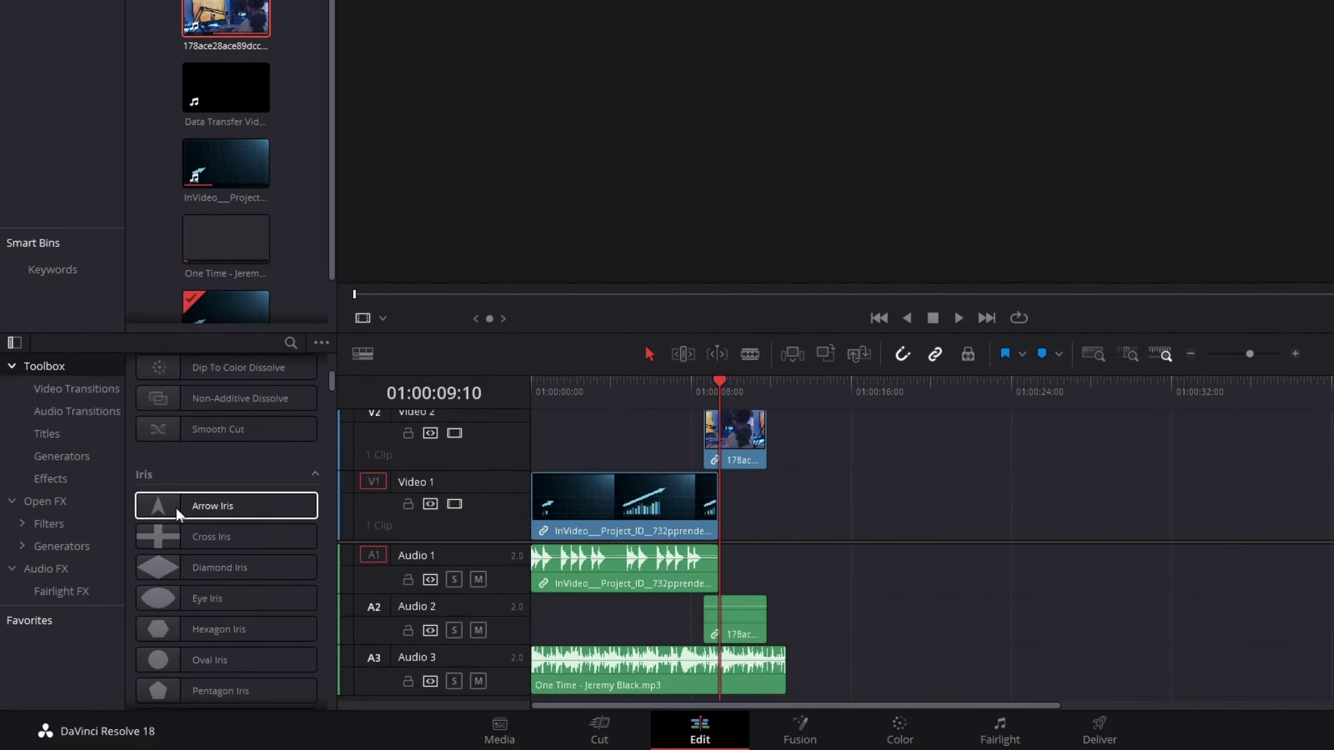
scroll(176, 514, "down", 5)
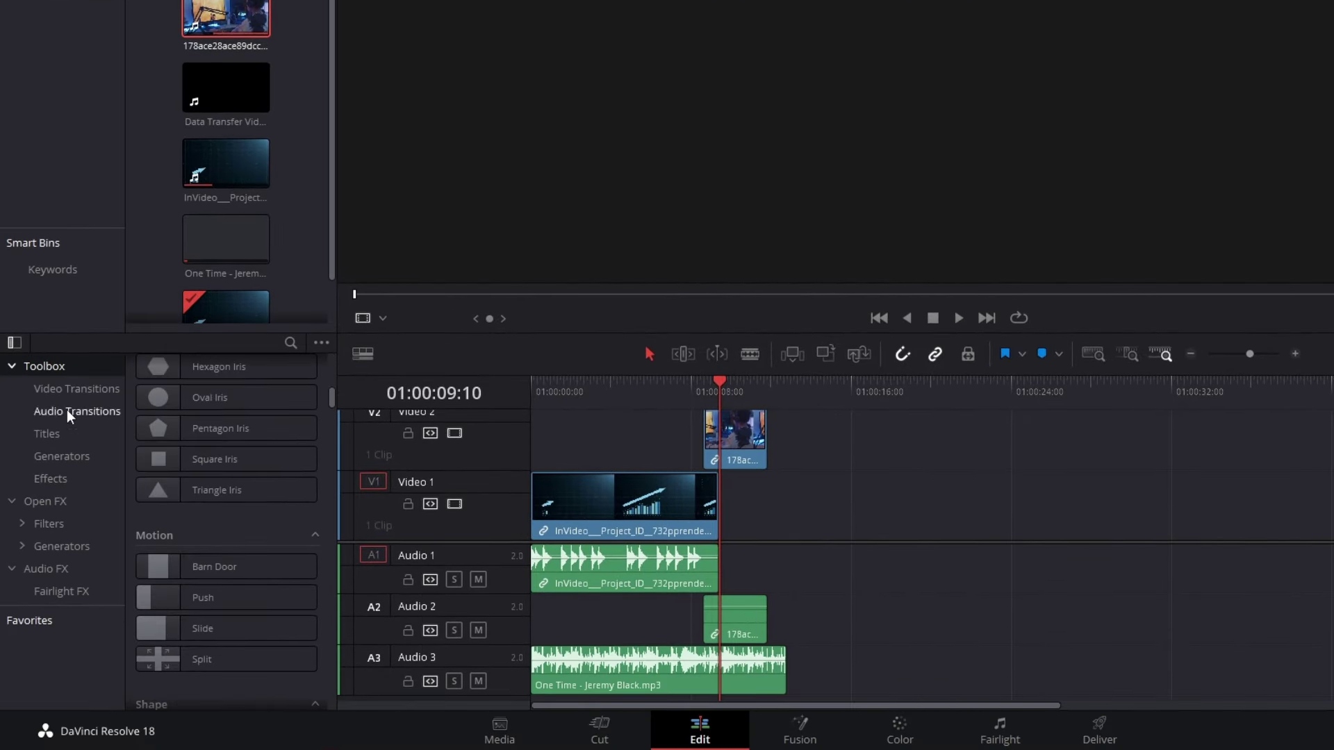
scroll(143, 506, "up", 8)
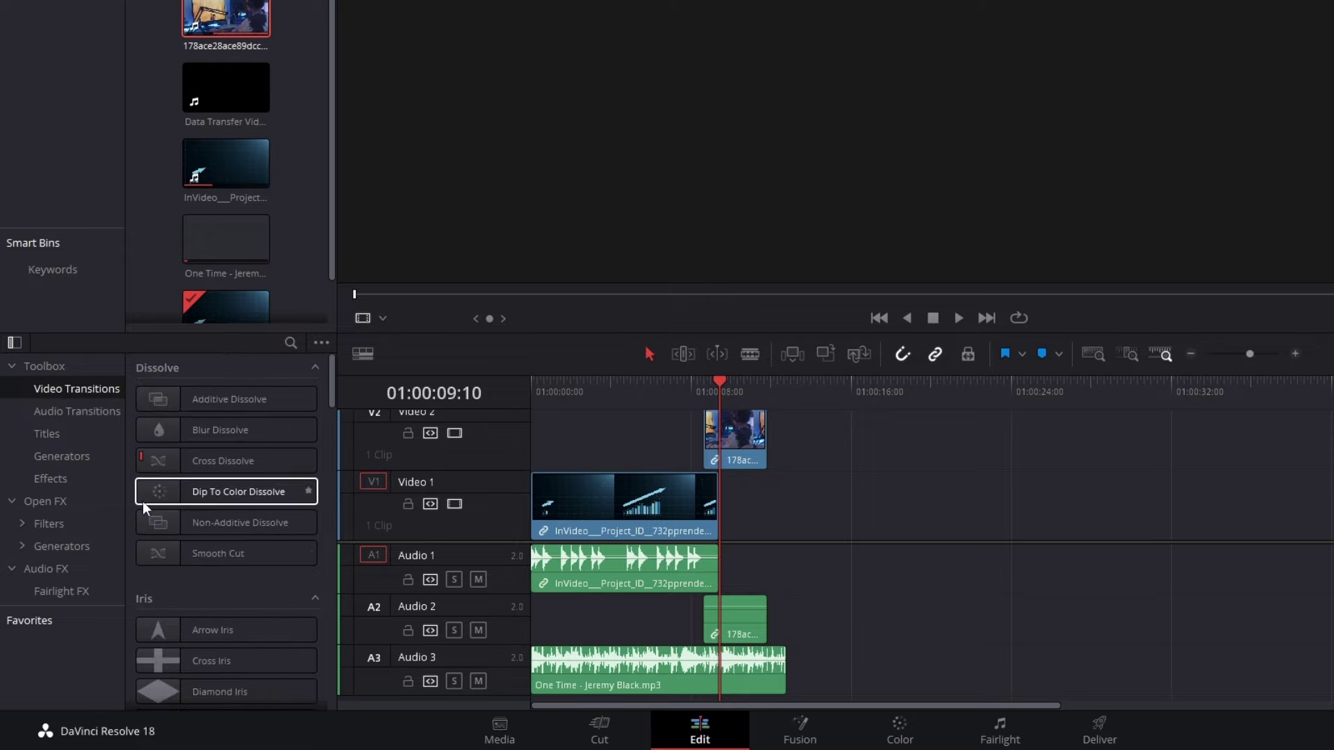
left_click(50, 416)
left_click(49, 437)
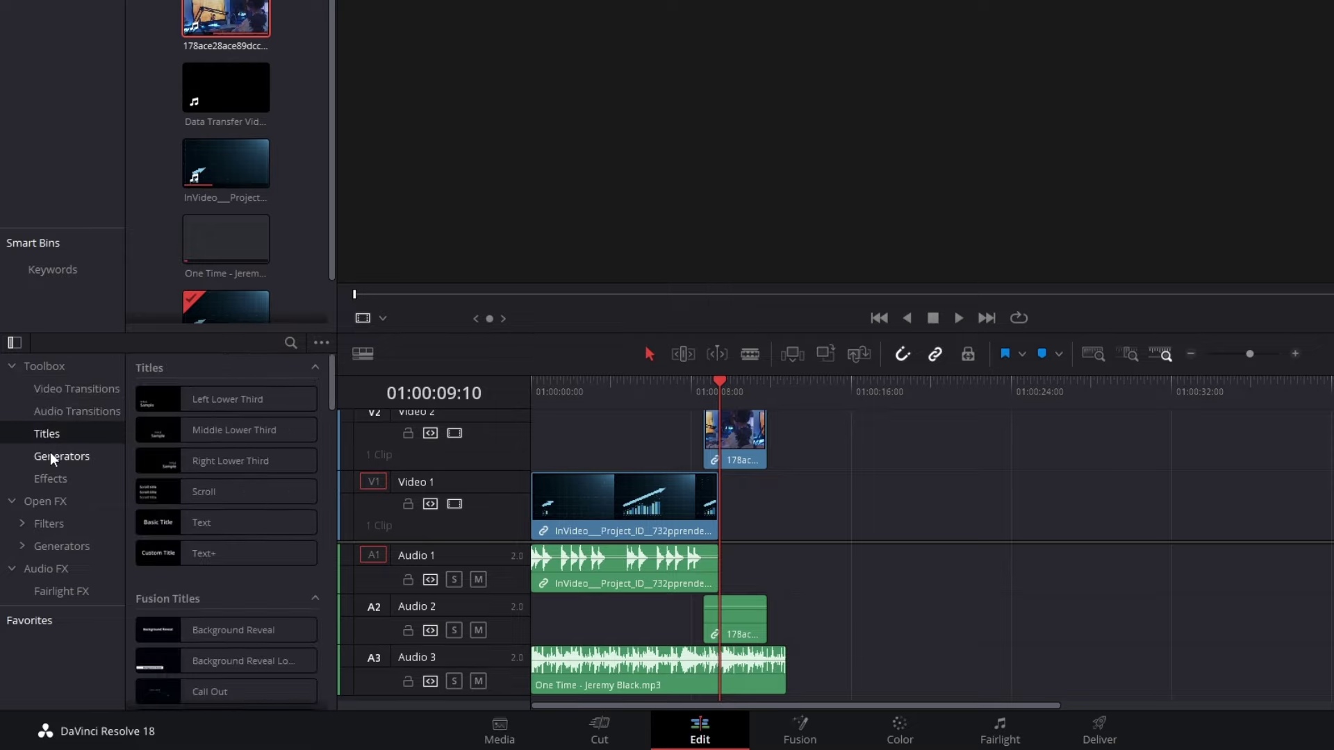
left_click(50, 457)
left_click(51, 480)
left_click(58, 506)
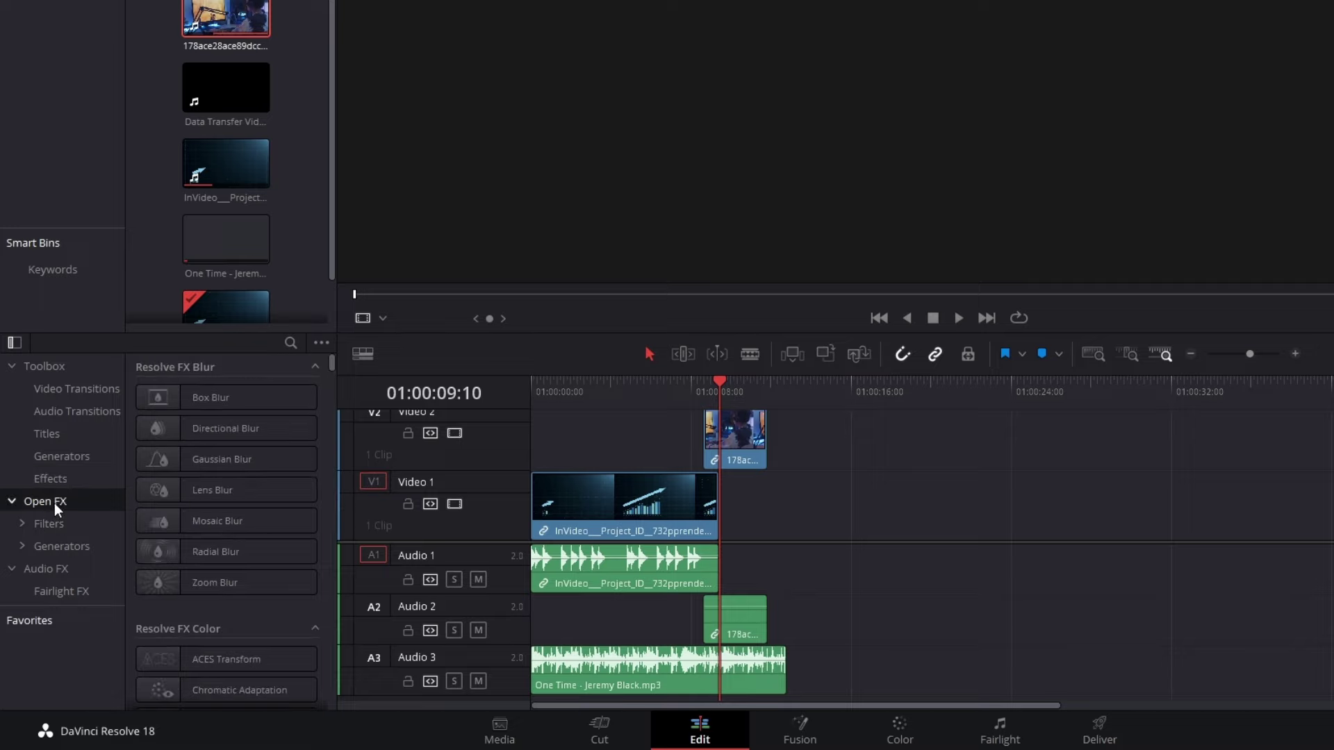
left_click(56, 524)
left_click(56, 546)
left_click(57, 567)
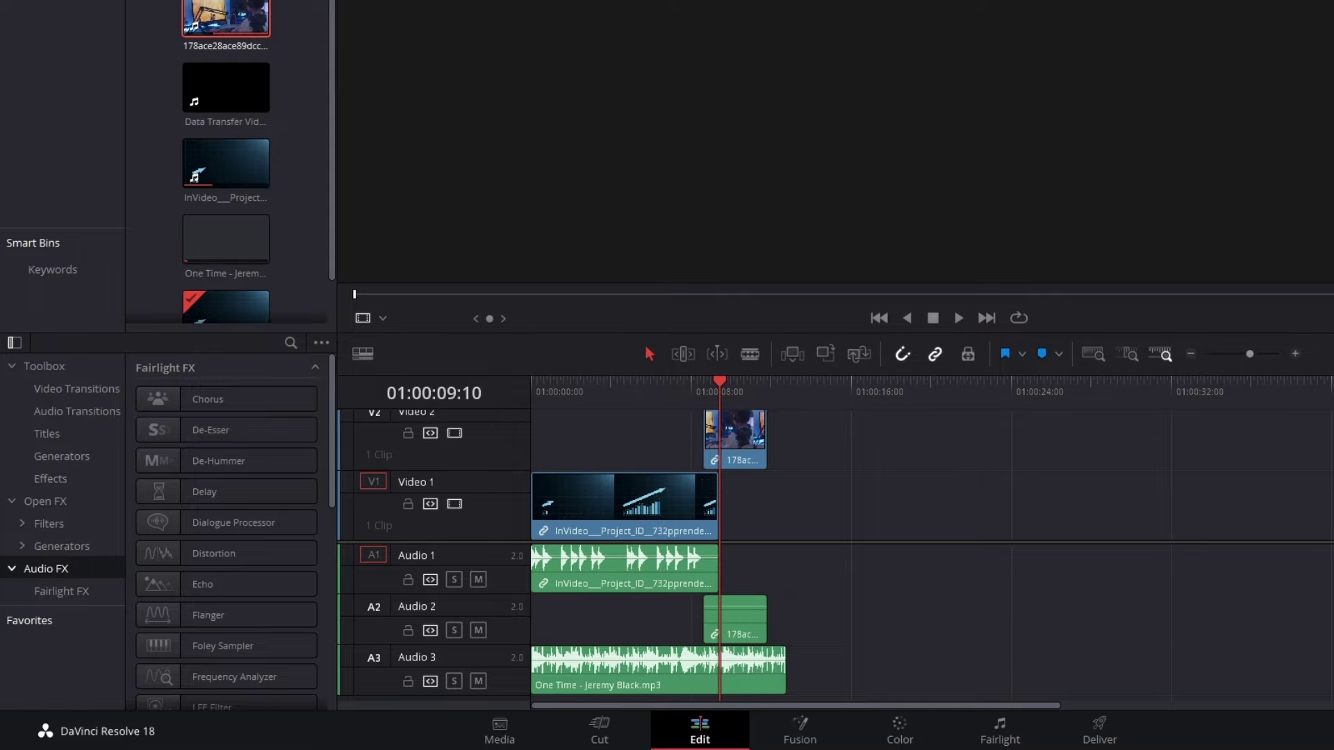
- Open the Inspector and add Transform keyframes to the InVideo clip on Video 1 at 01:00:02:03
left_click(1256, 46)
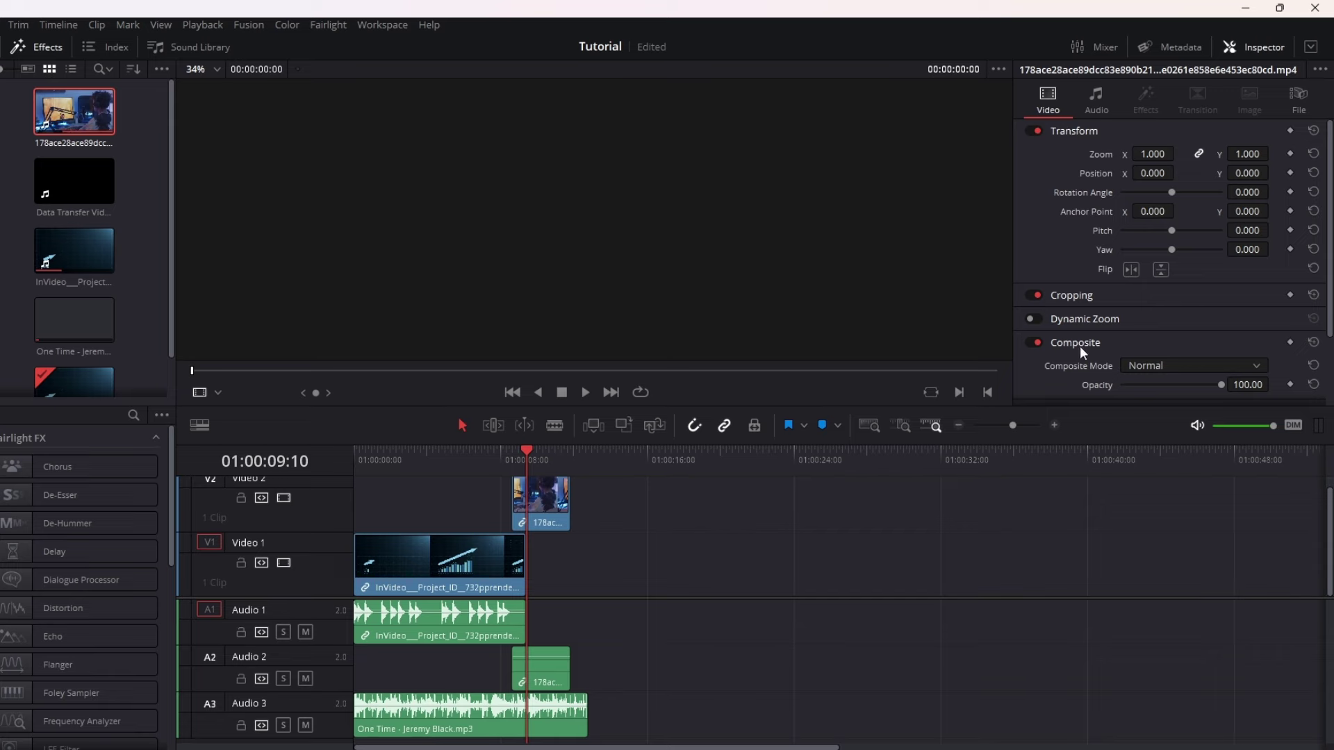
left_click_drag(519, 446, 393, 459)
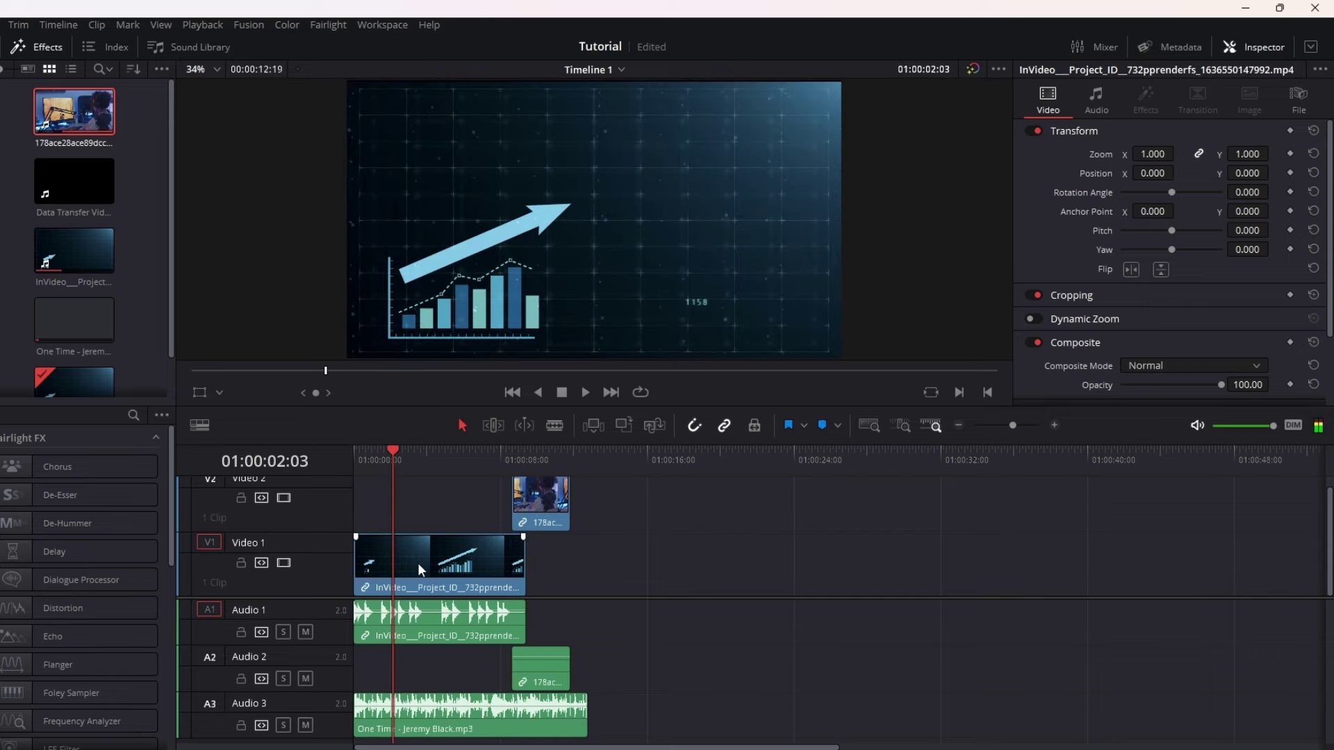
left_click(418, 563)
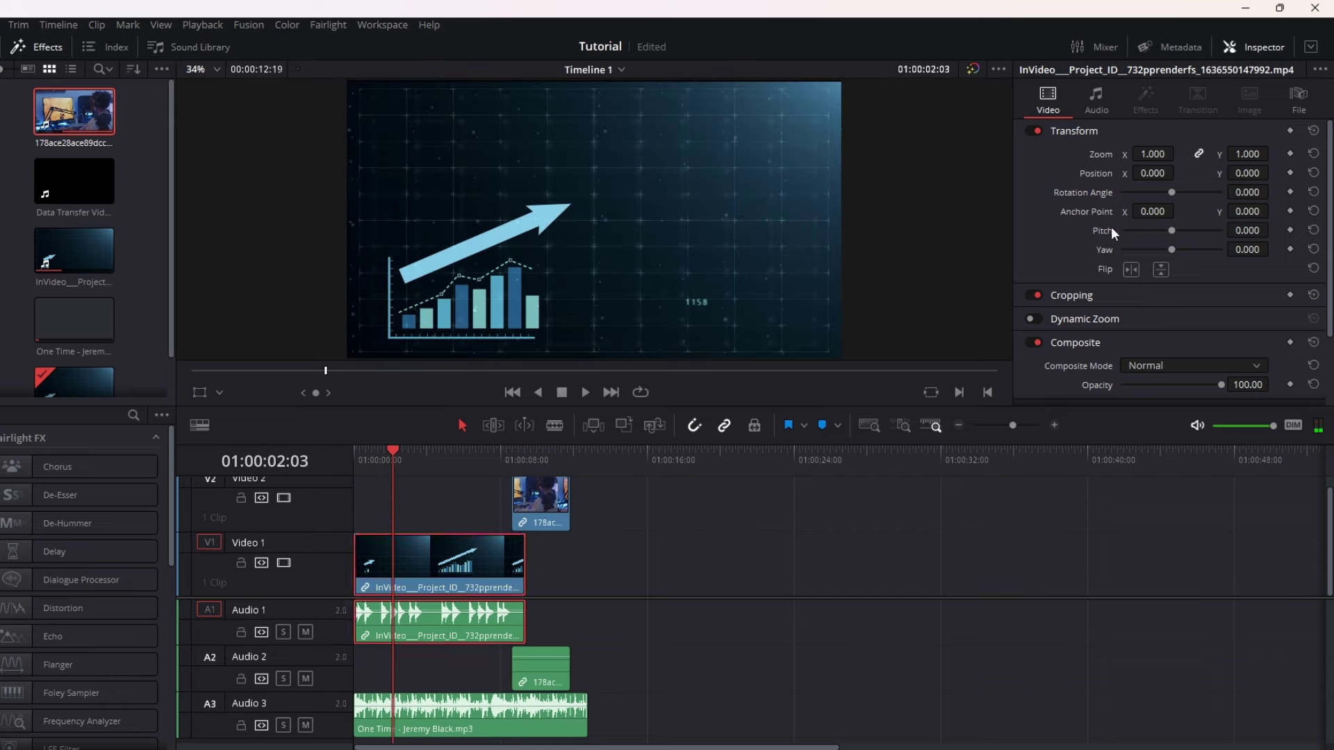
scroll(1132, 193, "down", 2)
scroll(1123, 223, "up", 2)
left_click(1290, 130)
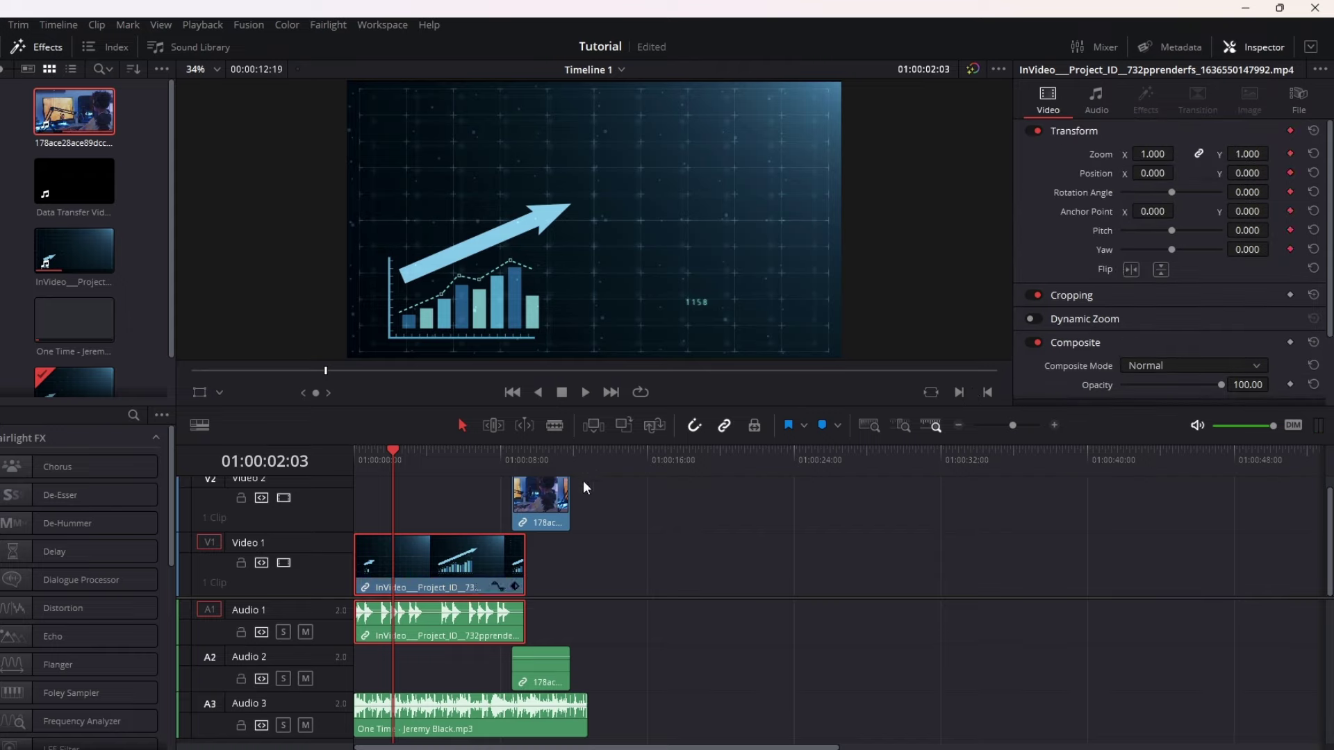
- At 01:00:03:01, set the clip's zoom to 1.370, position to X 258 and Y 179, and rotation angle to 0
key("space")
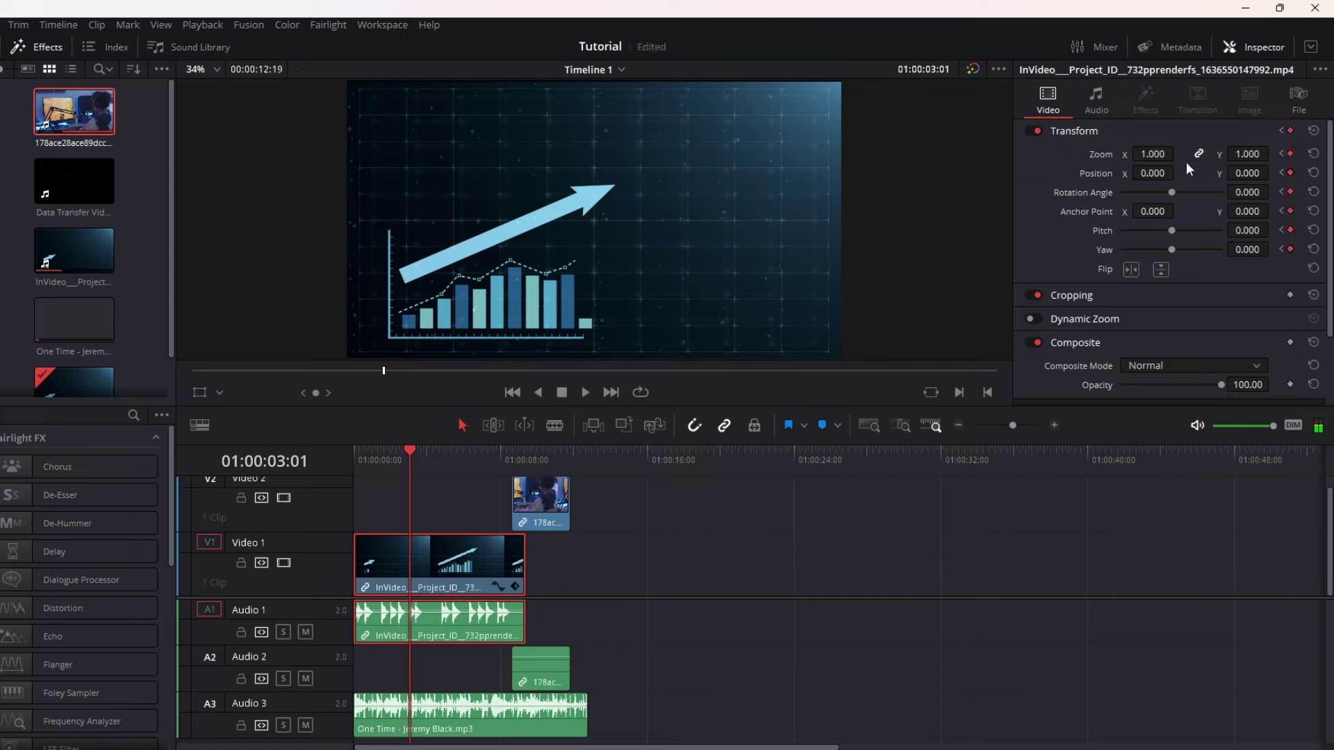
left_click_drag(1147, 158, 1173, 191)
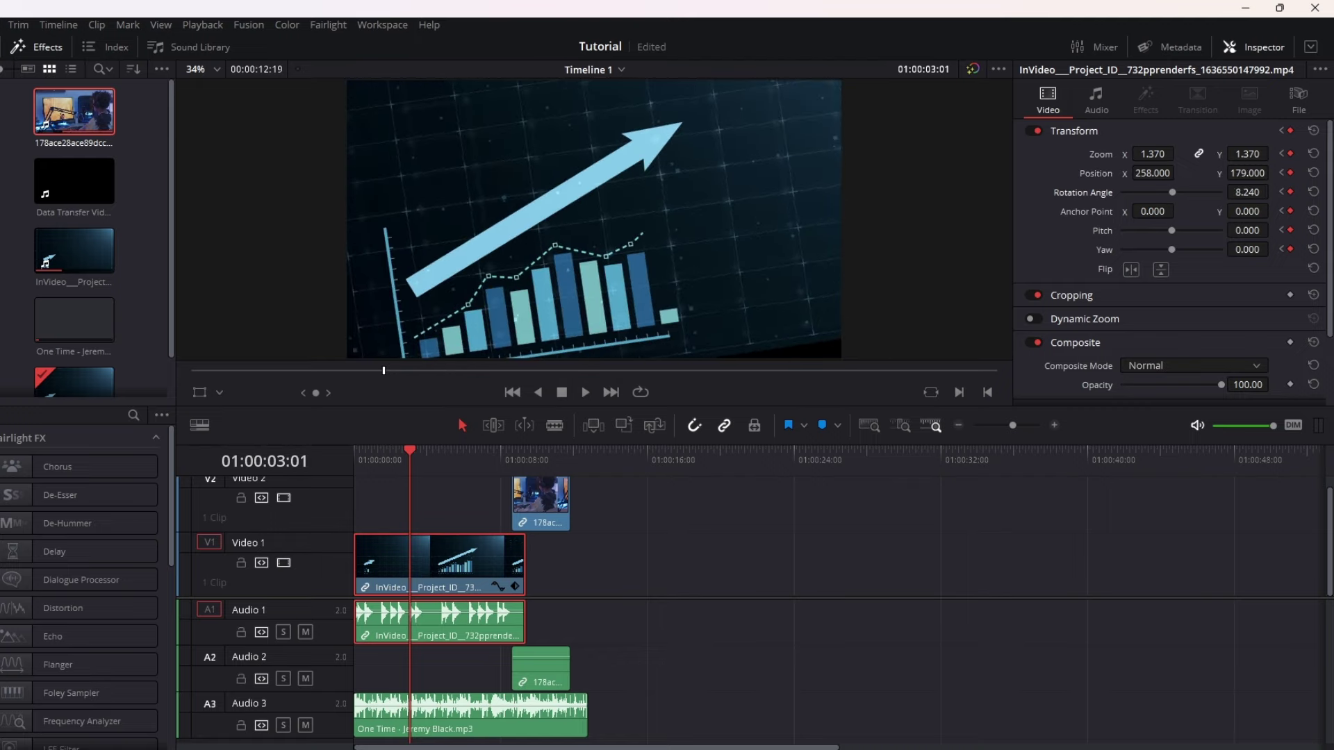
double_click(1242, 192)
type("0")
key("Return")
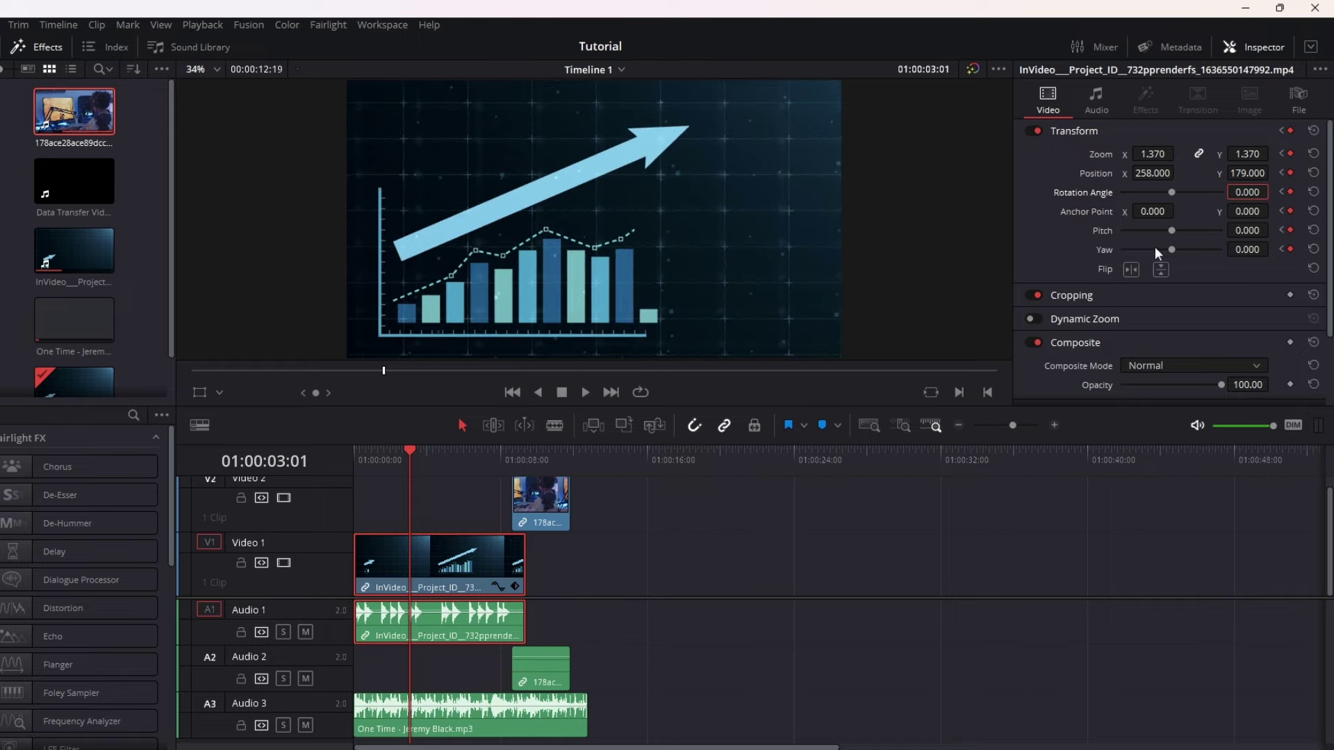
- Try a pitch of about 0.057 on the InVideo clip and reset it to 0
left_click_drag(1172, 230, 1173, 227)
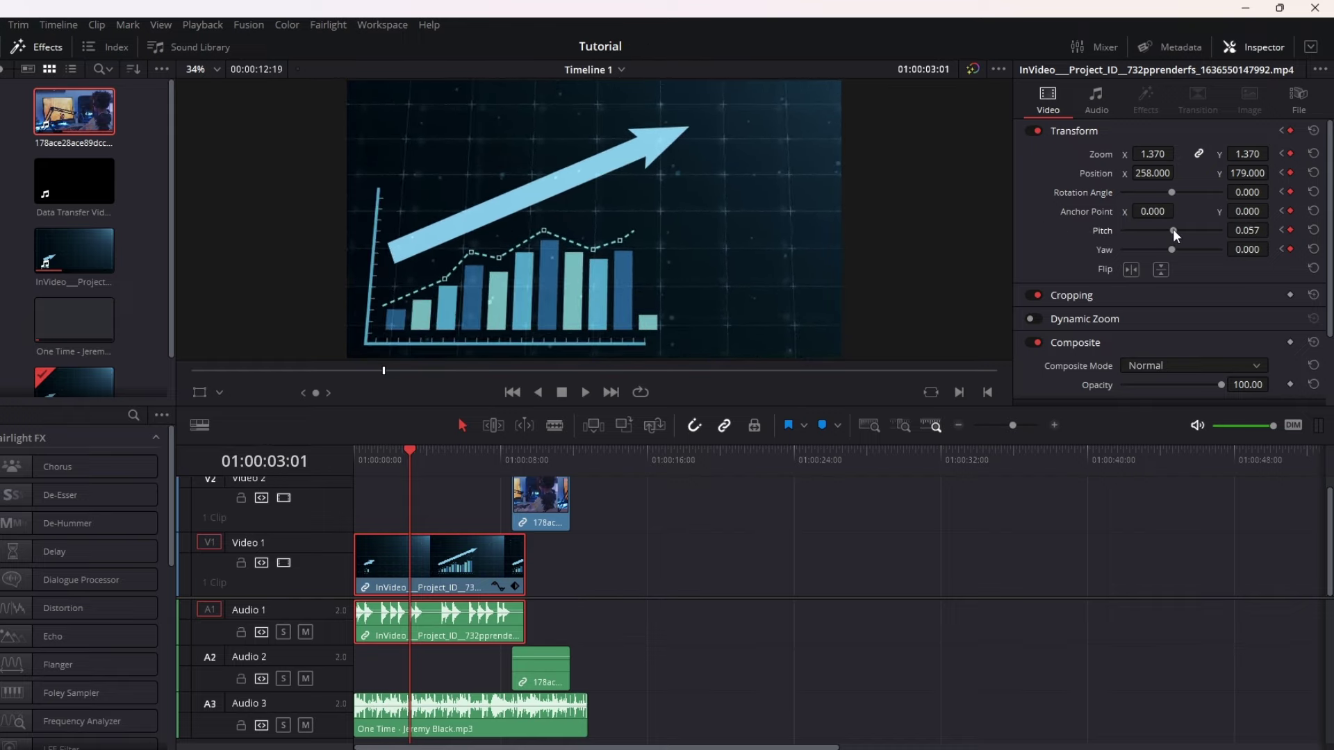
double_click(1247, 230)
type("0")
key("Return")
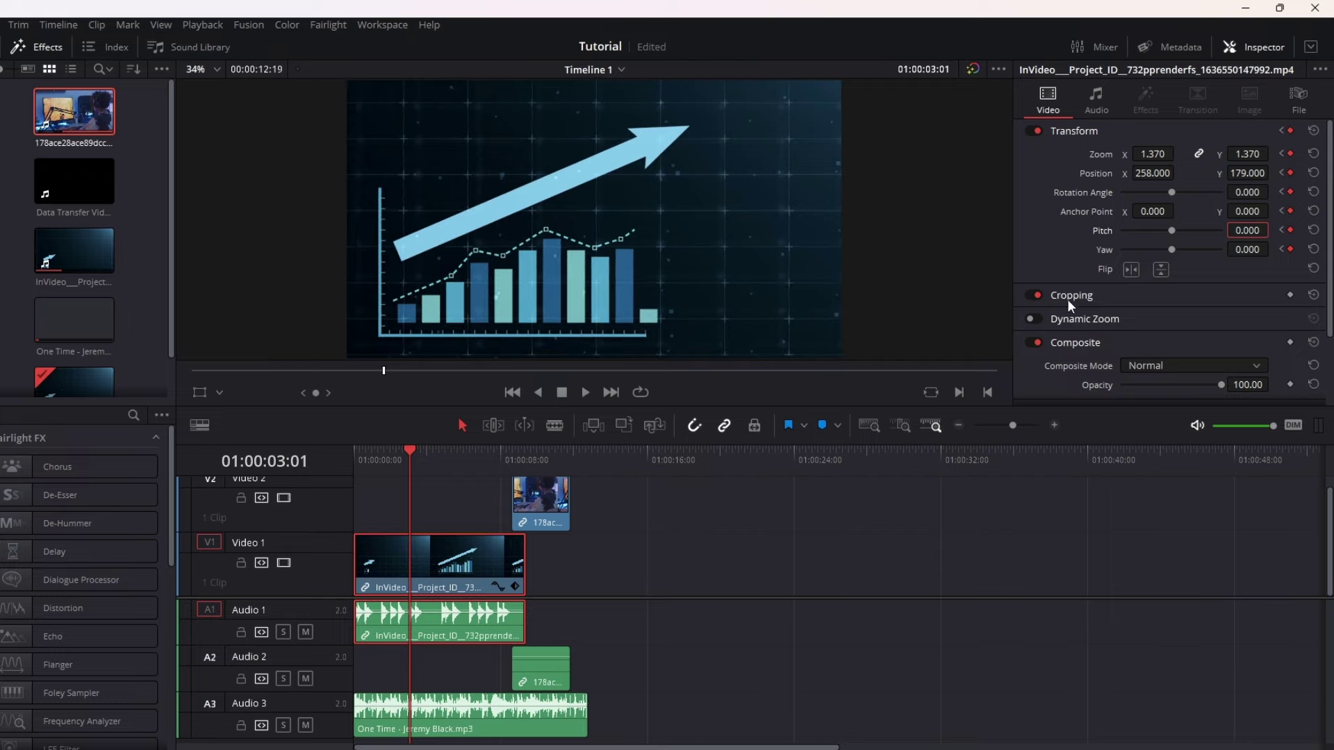
- Expand and examine the clip's Stabilization and Lens Correction settings along with its other video properties
scroll(1077, 298, "down", 1)
scroll(1085, 278, "down", 1)
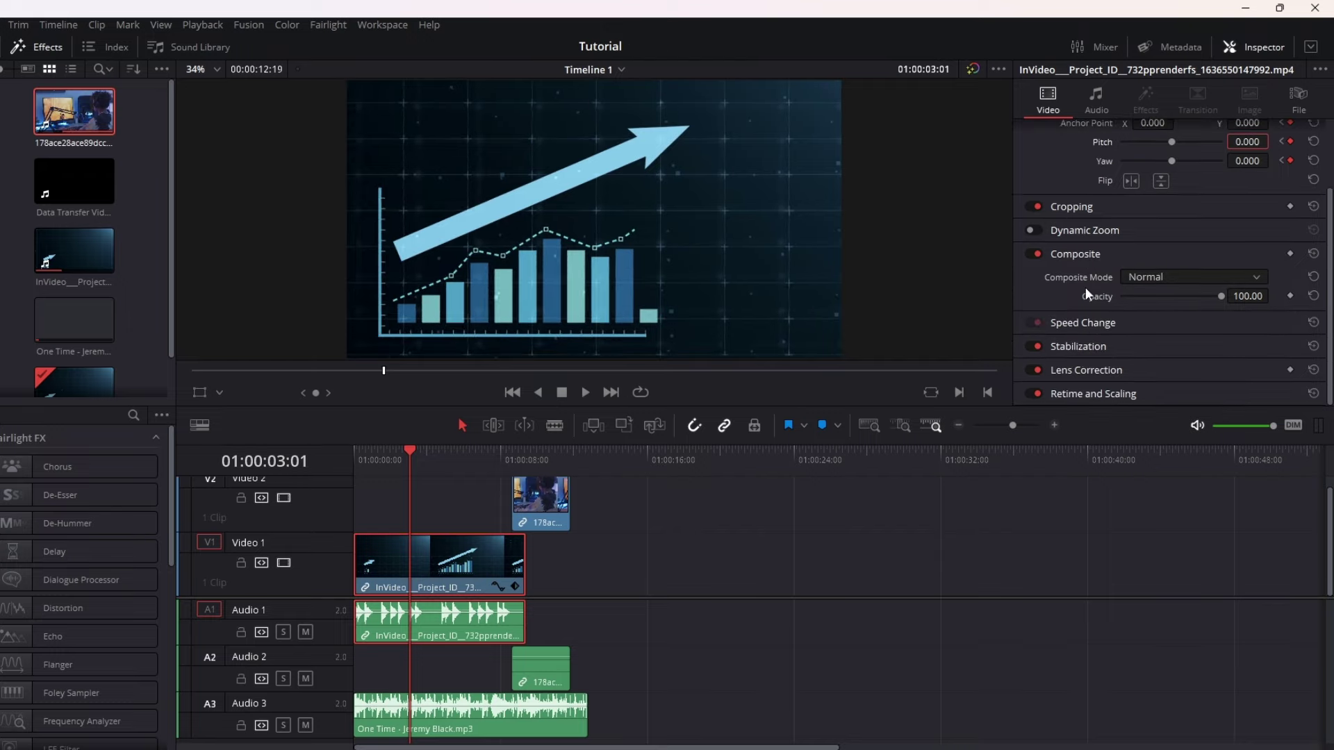
left_click(1079, 348)
scroll(1079, 327, "down", 2)
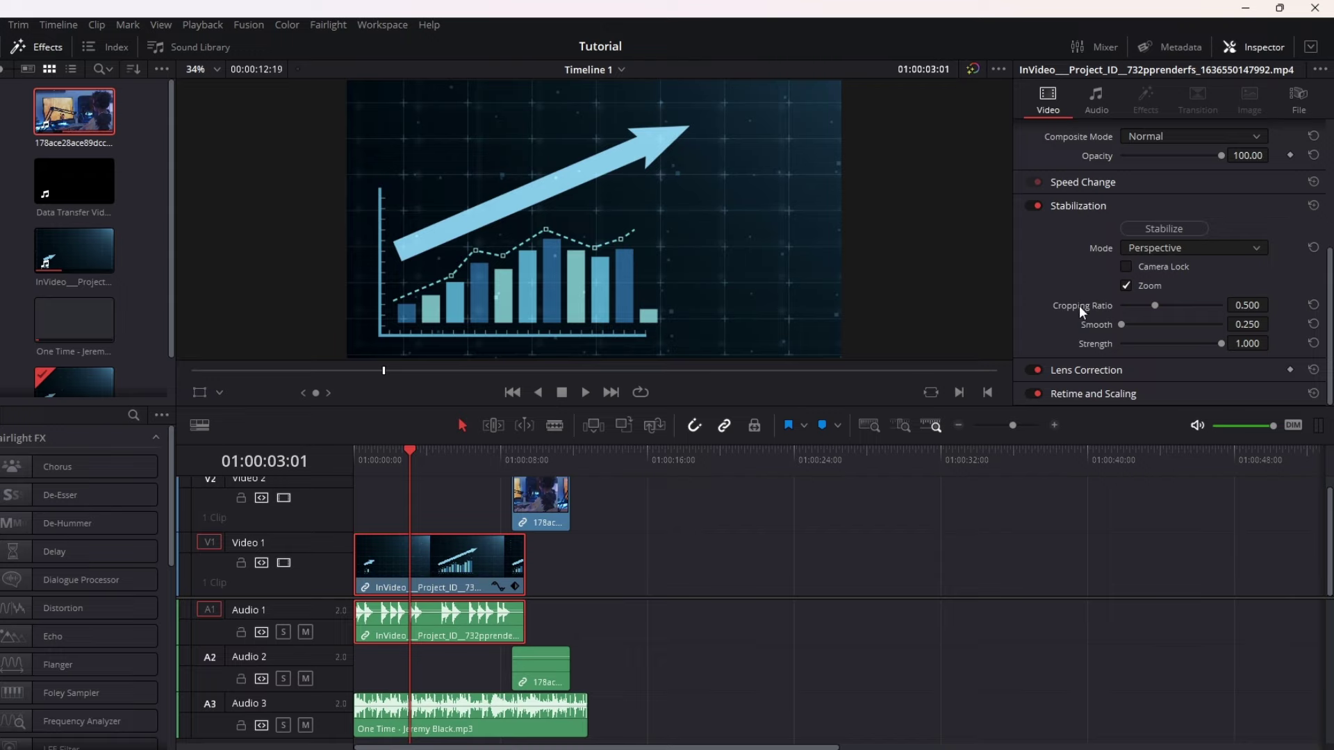
left_click(1084, 369)
scroll(1081, 357, "down", 5)
scroll(1049, 257, "up", 5)
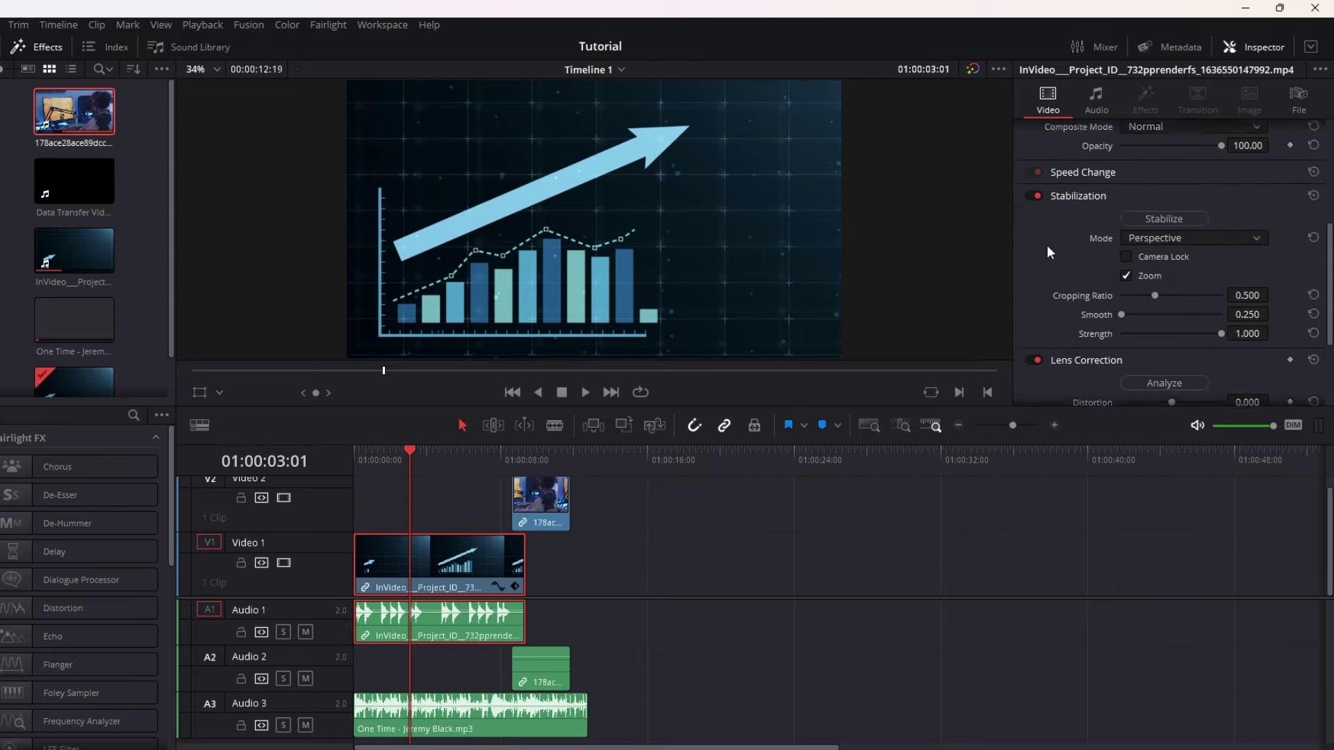
scroll(1049, 242, "up", 4)
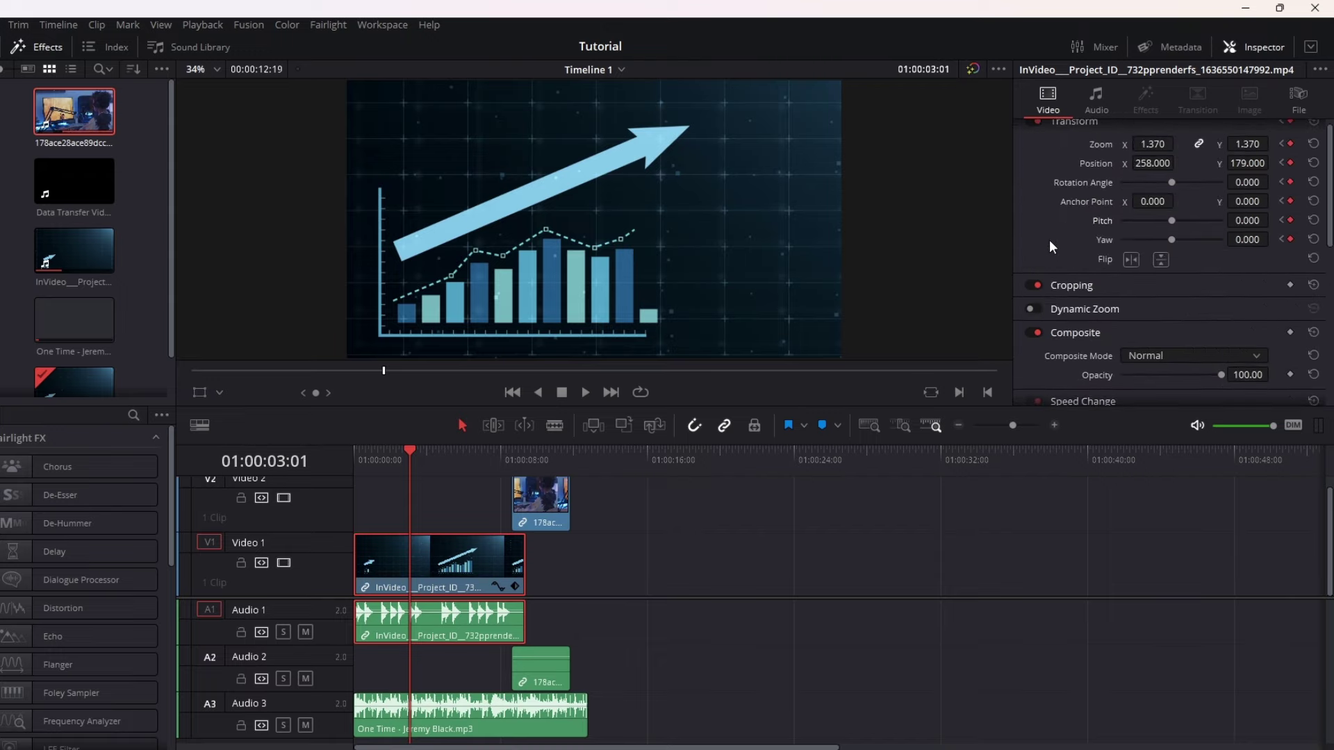
- Look through the clip's audio settings down to the equalizer bands and open the clip in the Fusion page
left_click(1095, 102)
scroll(1074, 219, "down", 5)
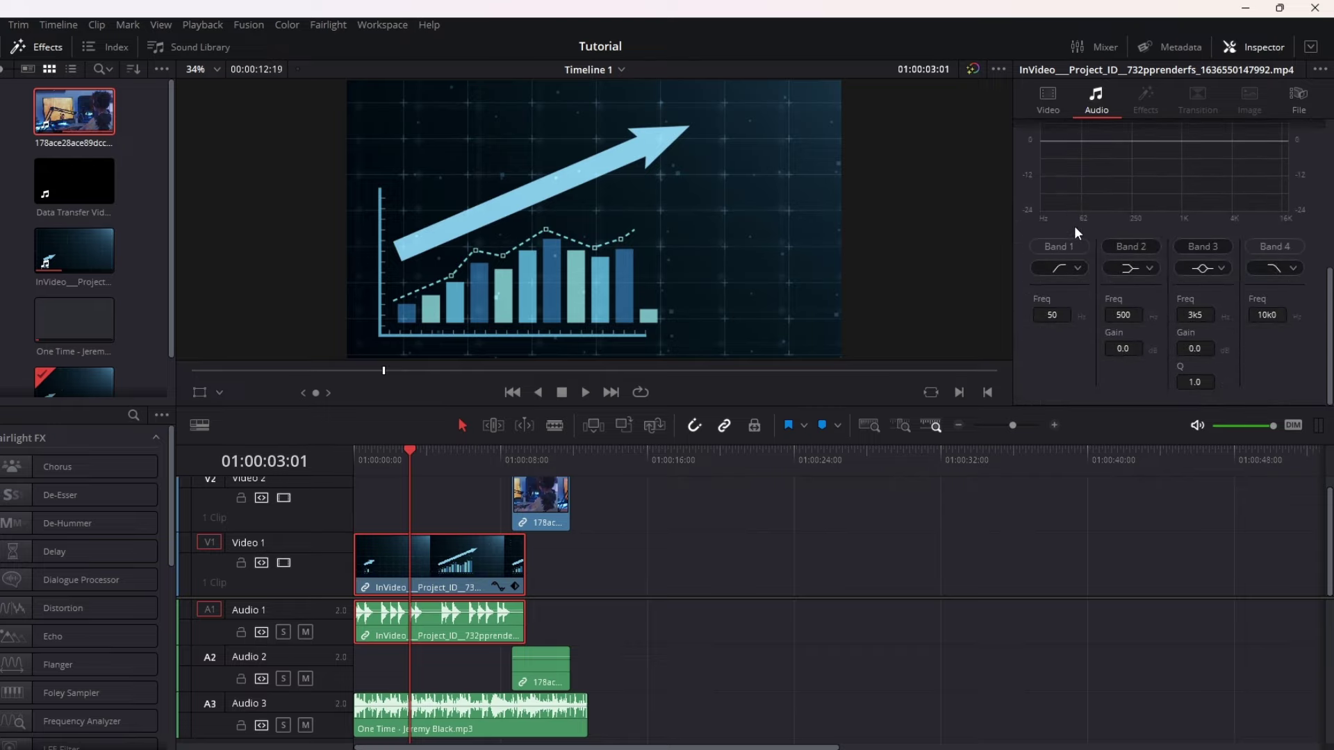
scroll(1074, 226, "up", 5)
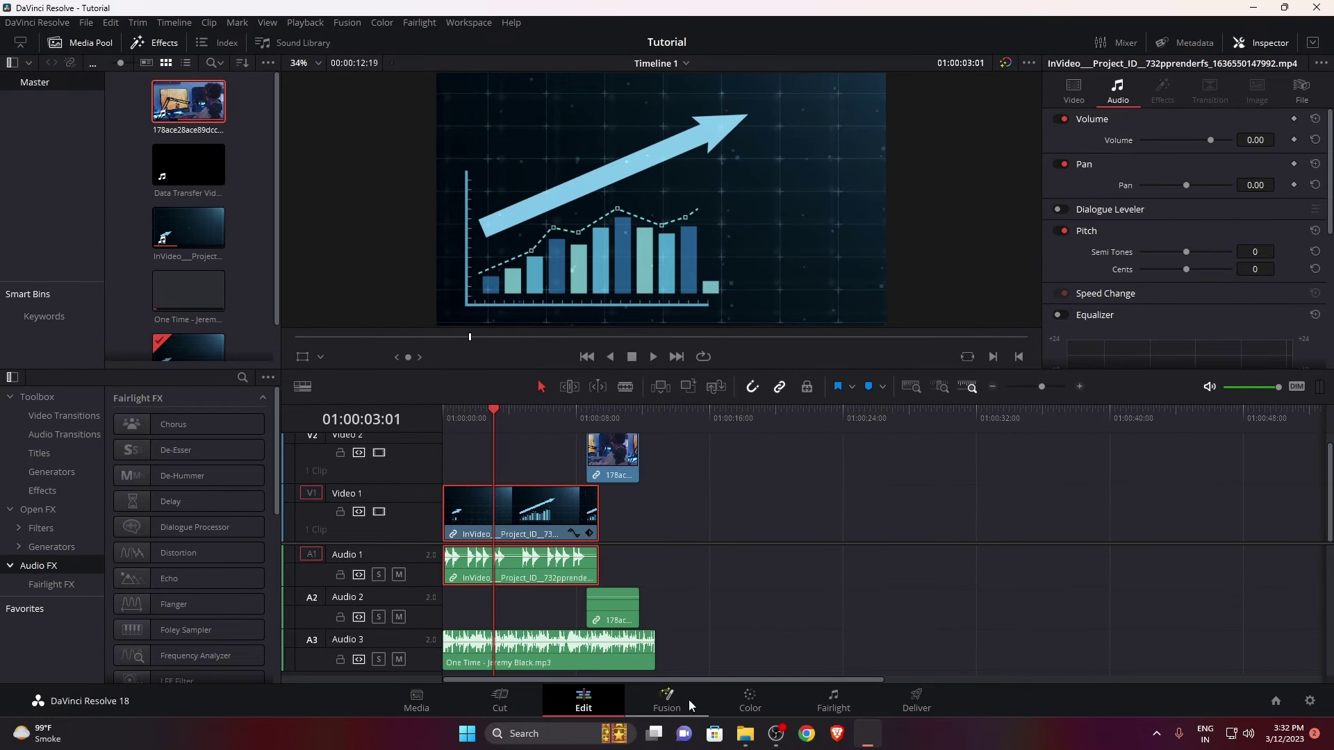
left_click(669, 712)
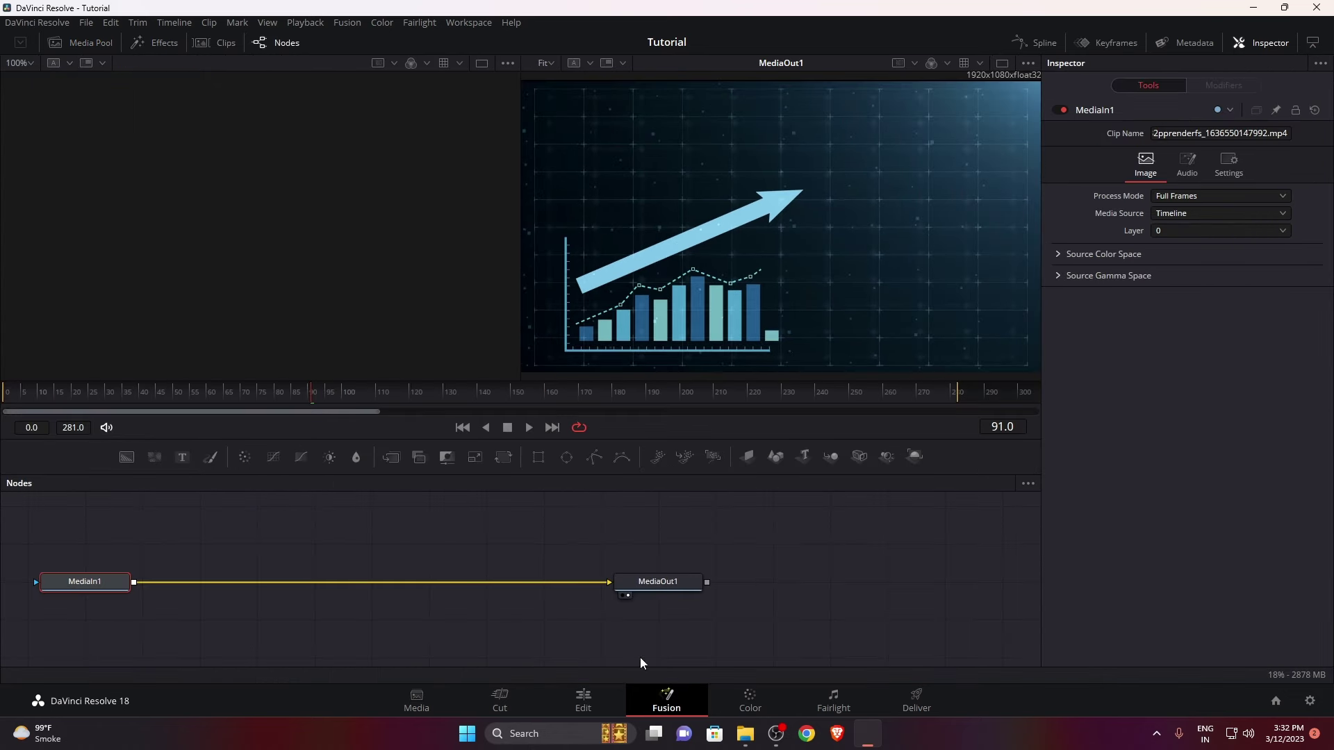